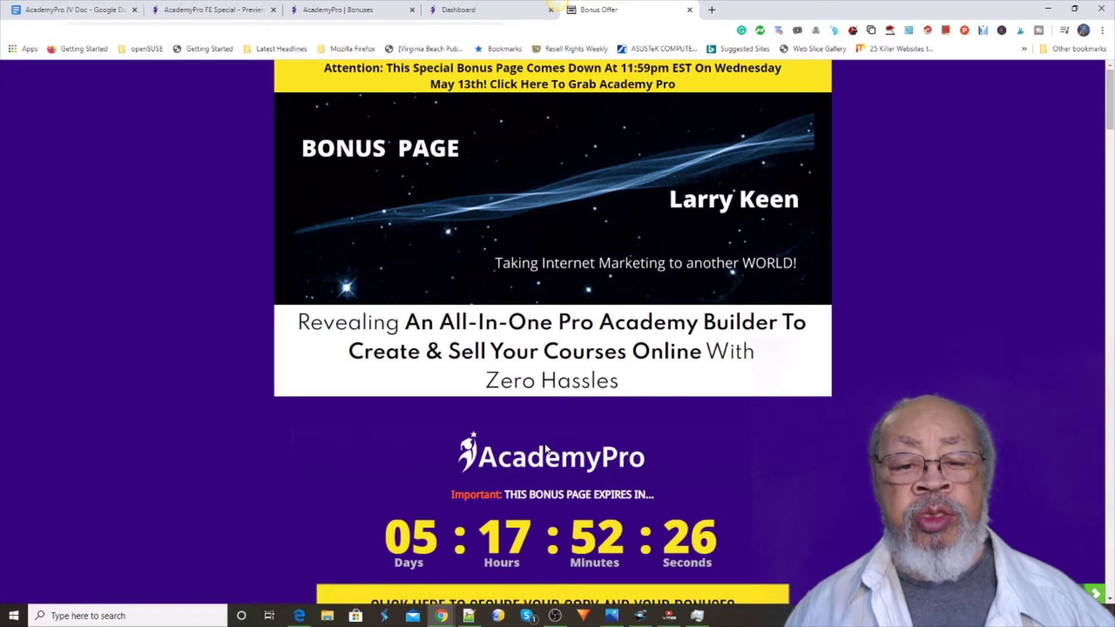
scroll(555, 435, "down", 1)
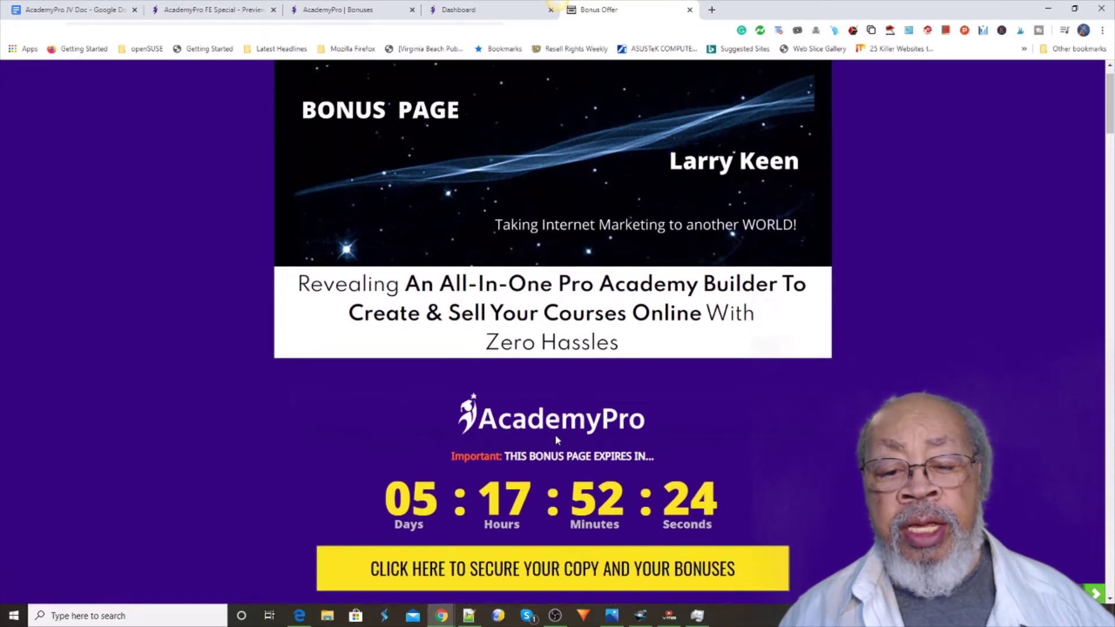
scroll(586, 392, "up", 1)
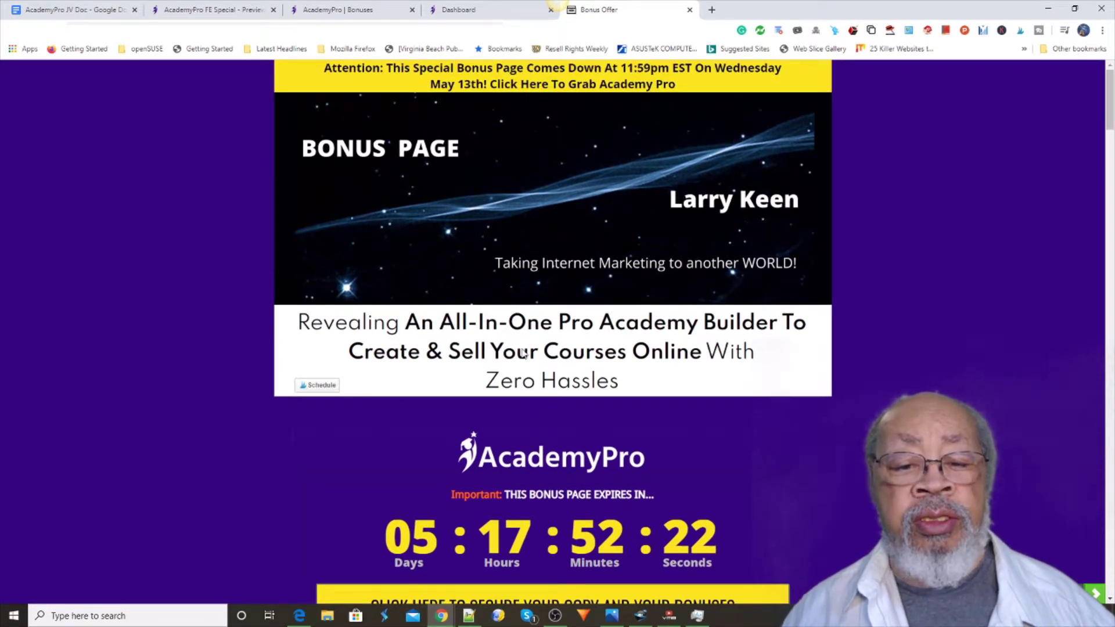
scroll(546, 360, "down", 2)
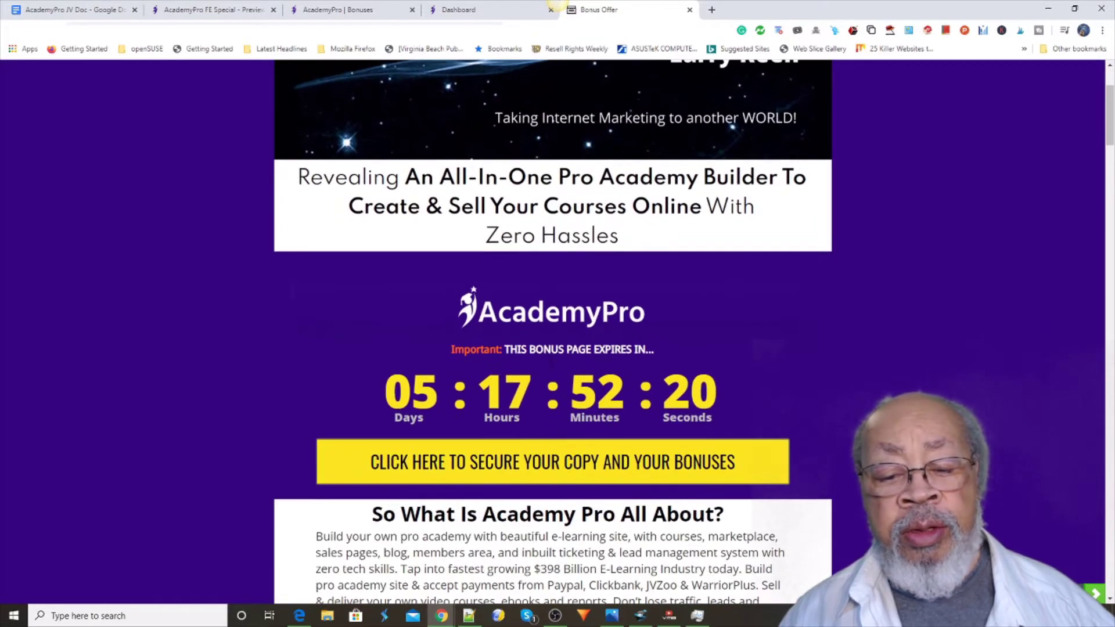
scroll(549, 362, "up", 2)
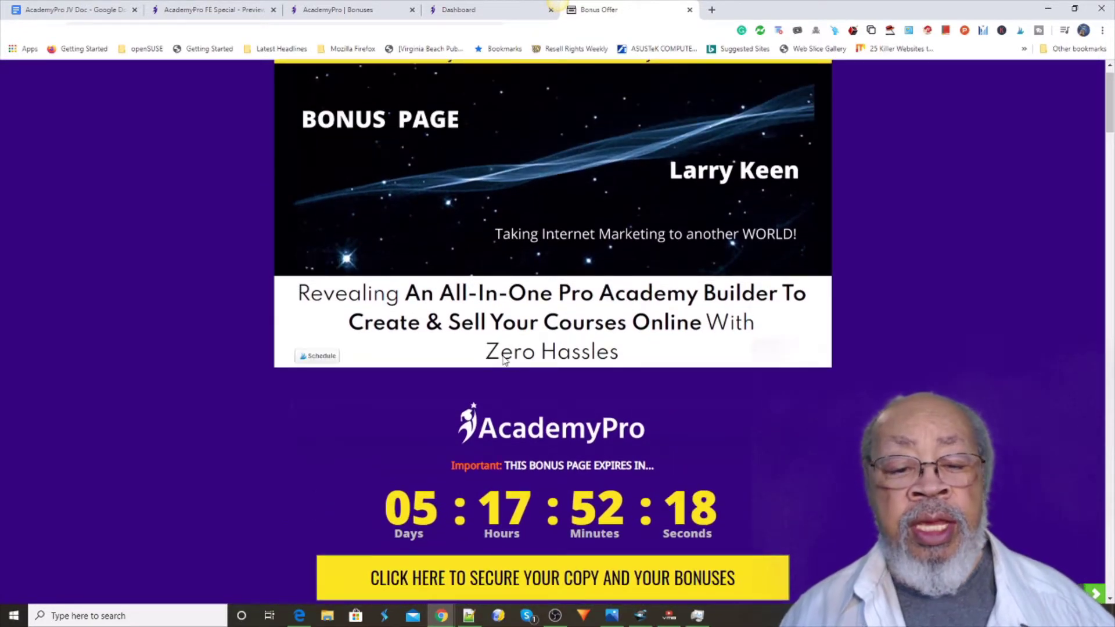
scroll(537, 358, "down", 1)
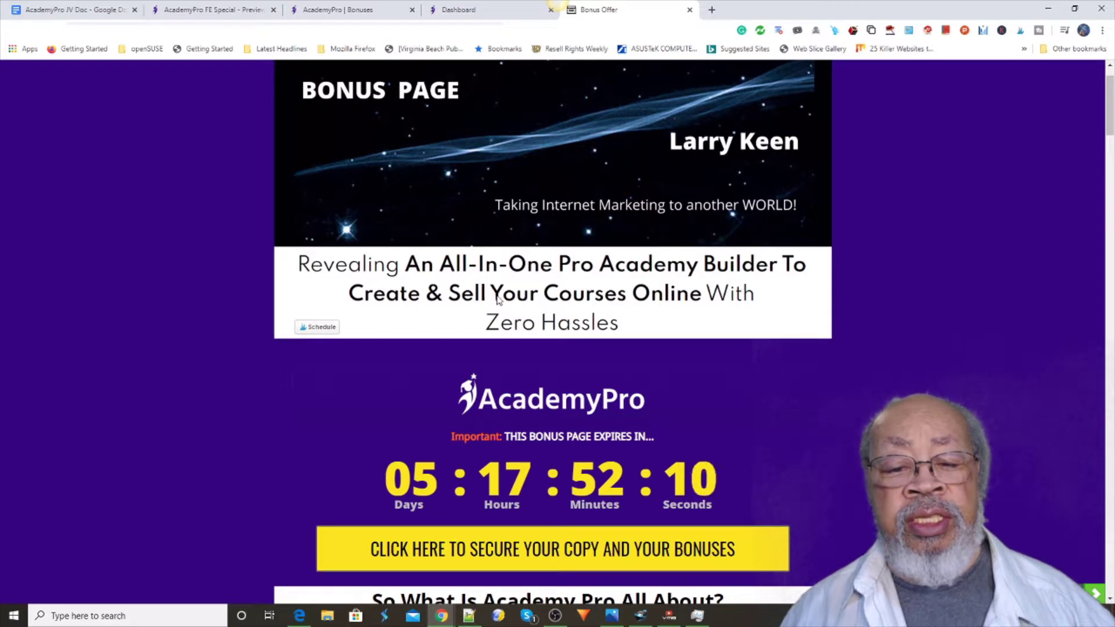
scroll(500, 302, "down", 2)
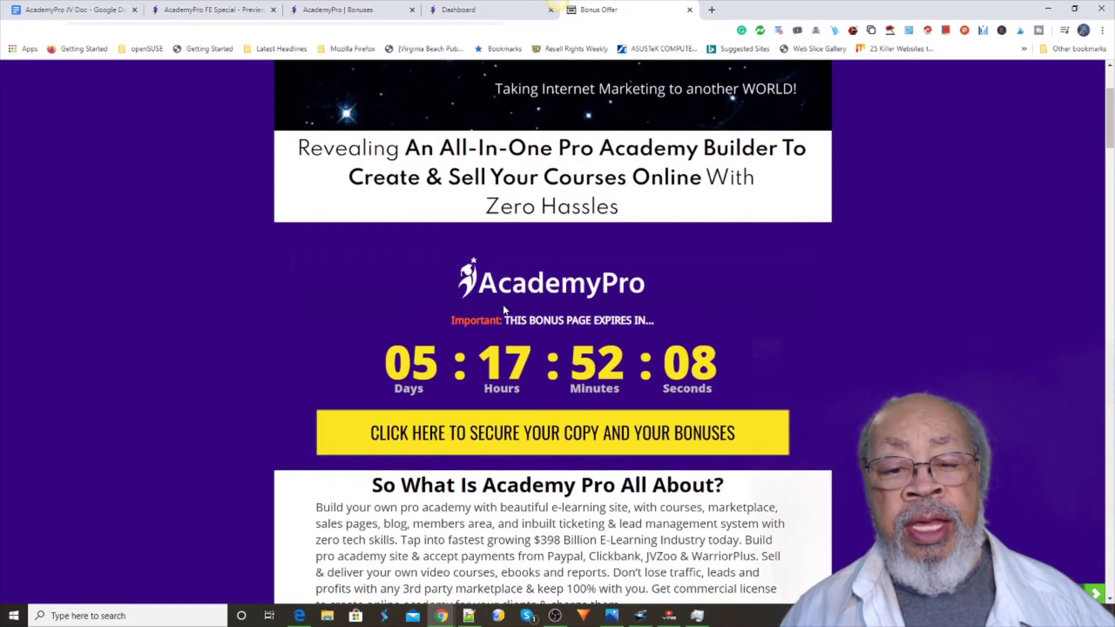
scroll(549, 301, "up", 2)
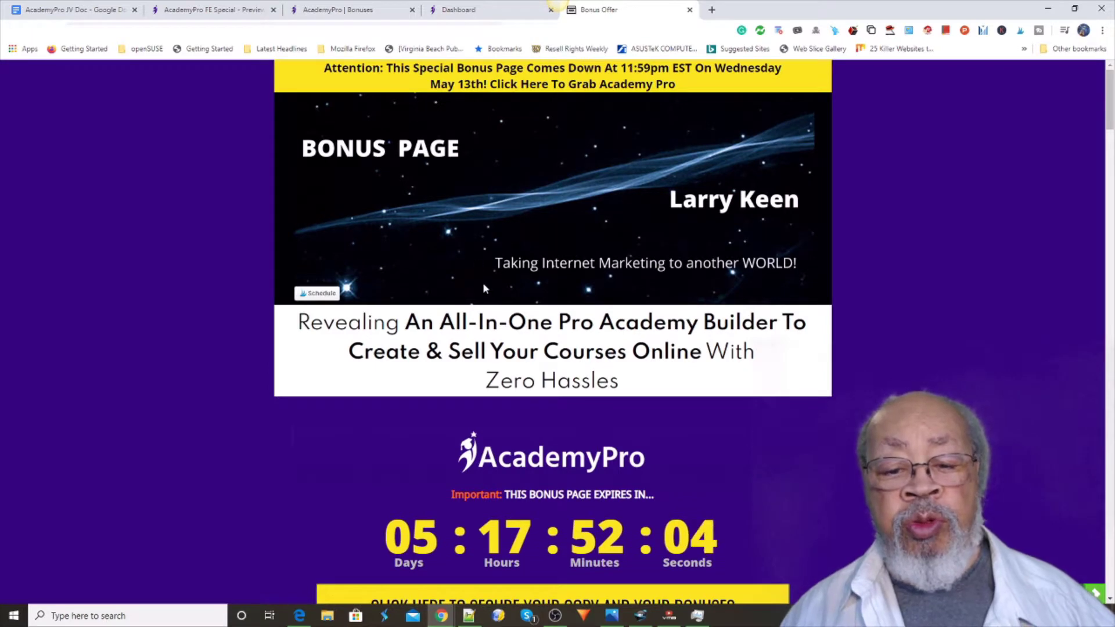
scroll(557, 432, "down", 1)
scroll(557, 434, "down", 1)
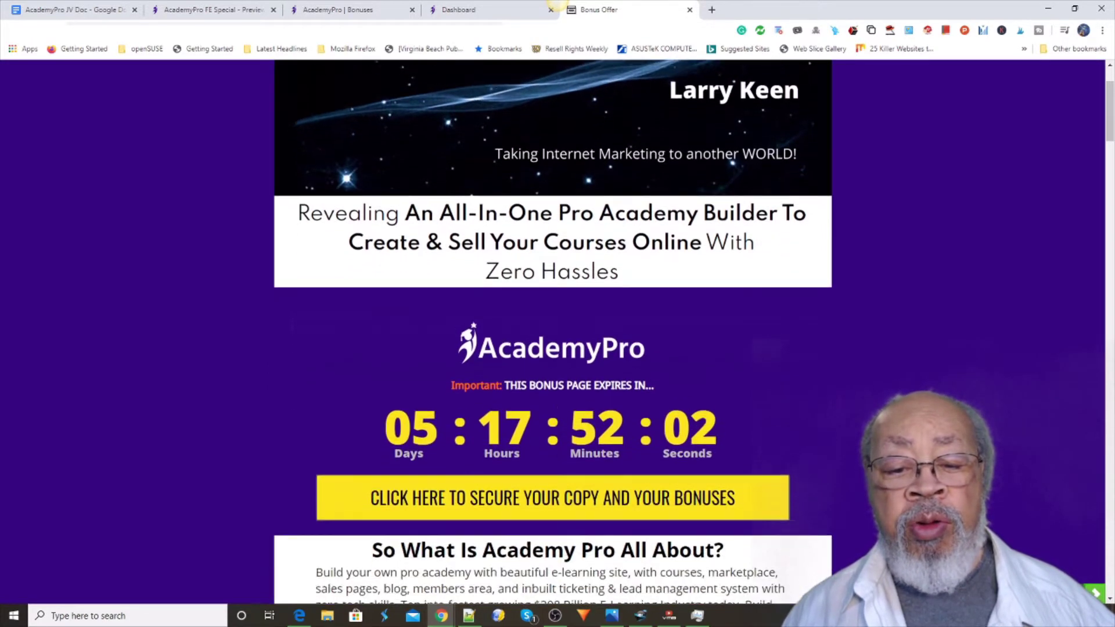
scroll(555, 431, "down", 1)
scroll(551, 430, "down", 1)
scroll(553, 429, "down", 1)
scroll(557, 429, "down", 1)
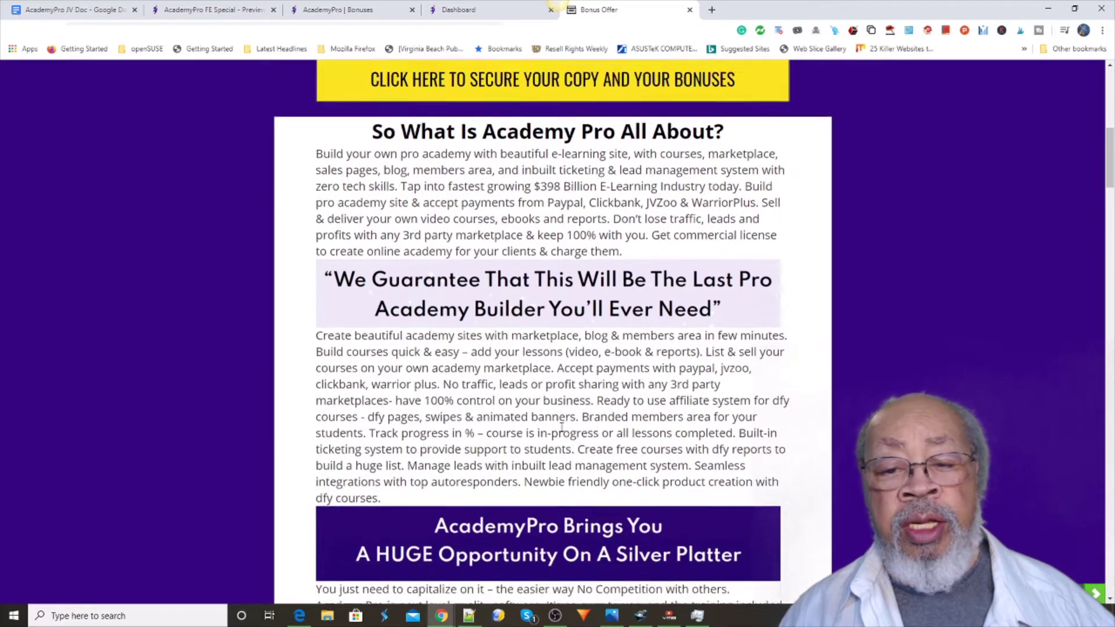
scroll(562, 430, "up", 1)
scroll(525, 463, "down", 2)
scroll(524, 463, "down", 1)
scroll(524, 466, "down", 2)
scroll(526, 475, "down", 2)
scroll(525, 488, "down", 3)
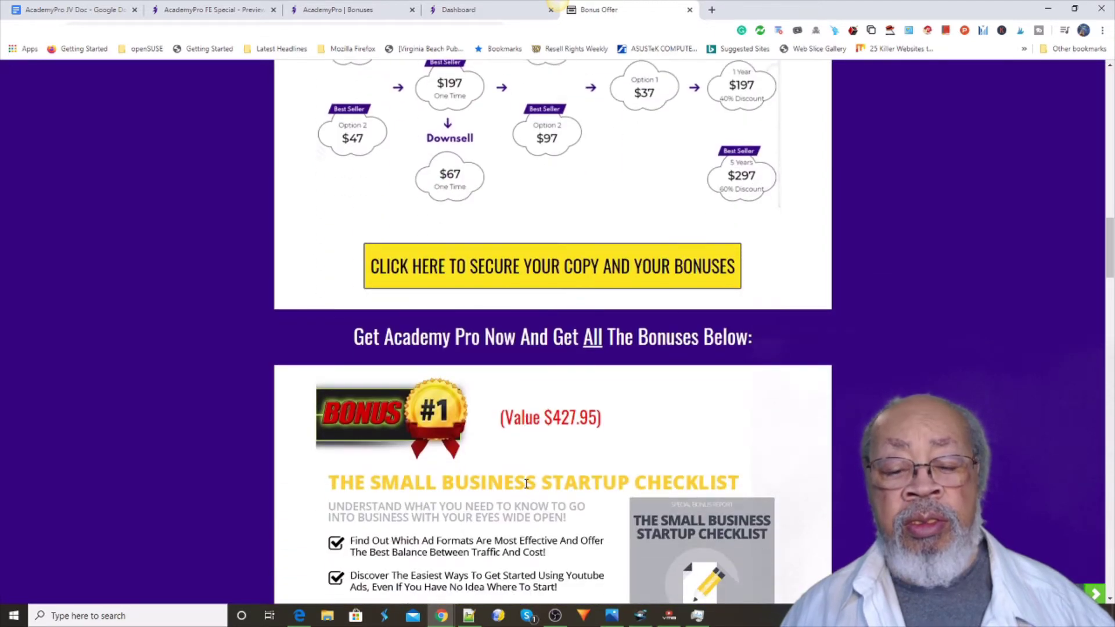
scroll(525, 488, "down", 3)
scroll(525, 488, "up", 3)
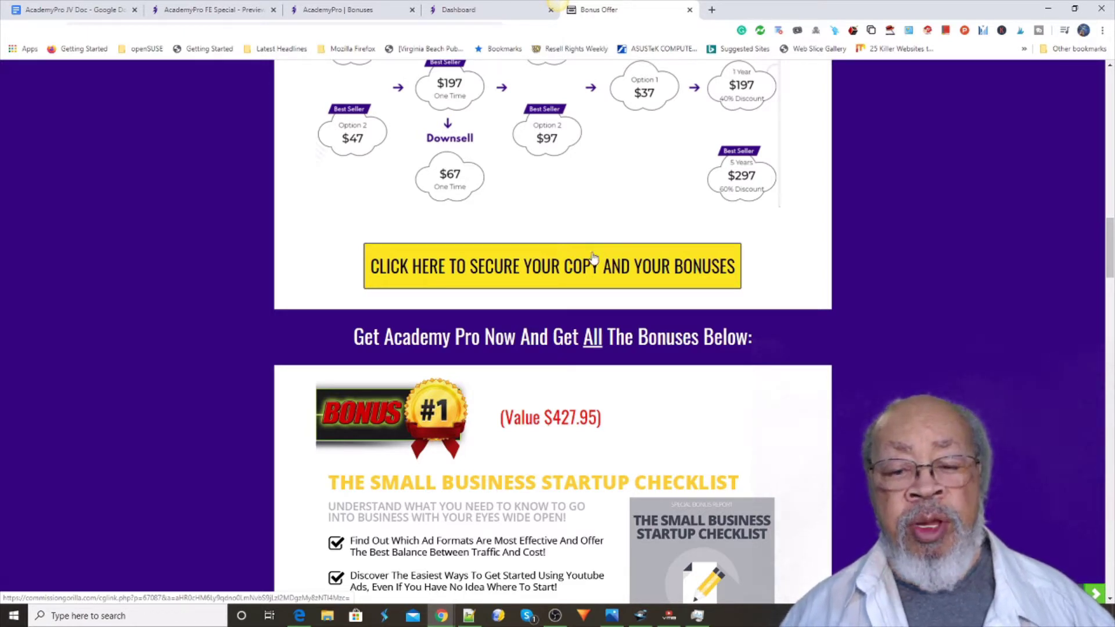
scroll(558, 271, "down", 1)
scroll(494, 281, "down", 2)
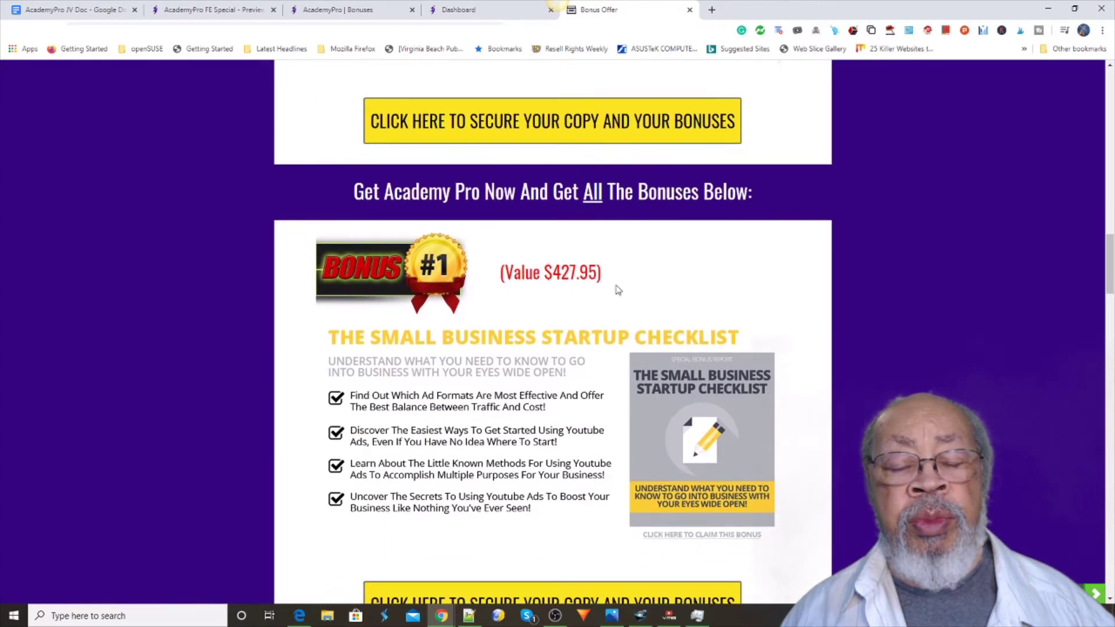
scroll(554, 131, "up", 3)
scroll(557, 157, "up", 3)
scroll(561, 179, "up", 3)
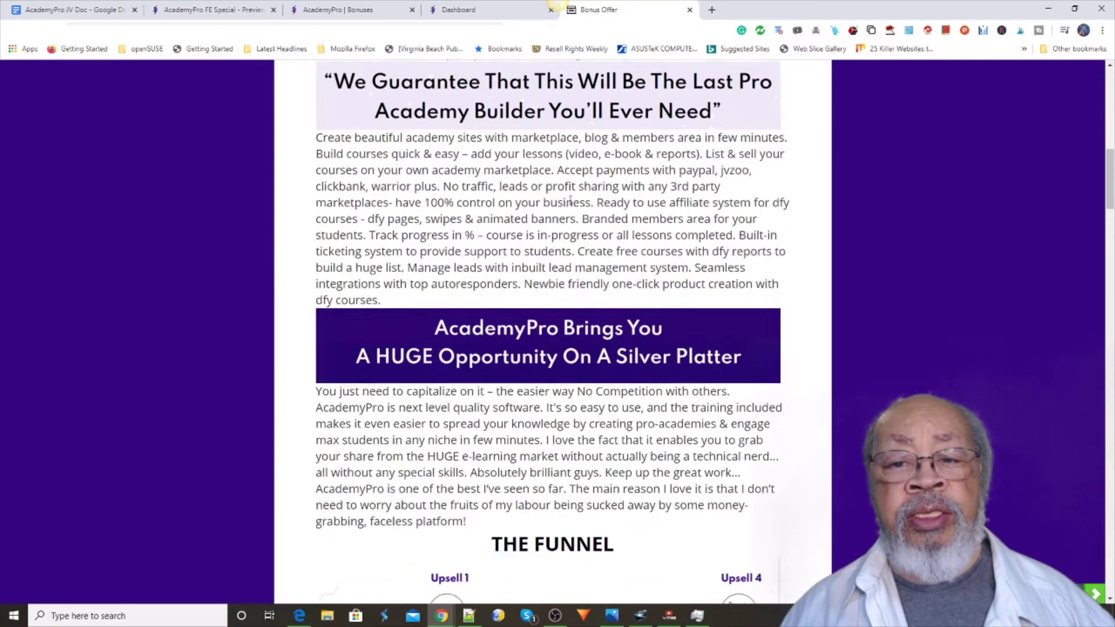
scroll(570, 202, "up", 3)
scroll(570, 202, "up", 3)
scroll(571, 204, "up", 2)
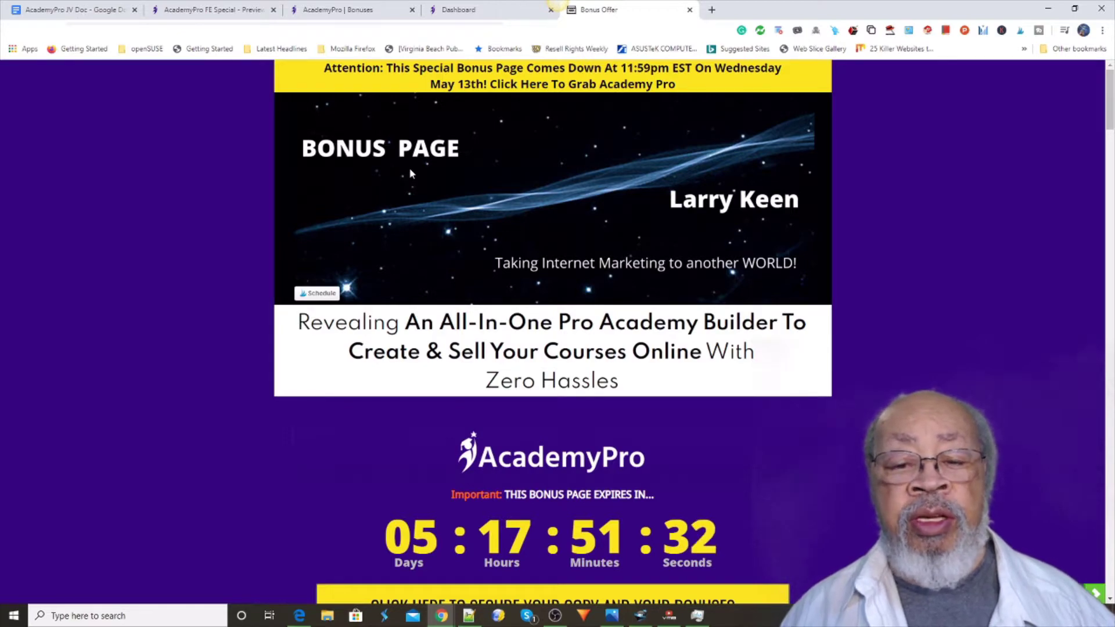
scroll(517, 262, "down", 3)
scroll(533, 303, "down", 4)
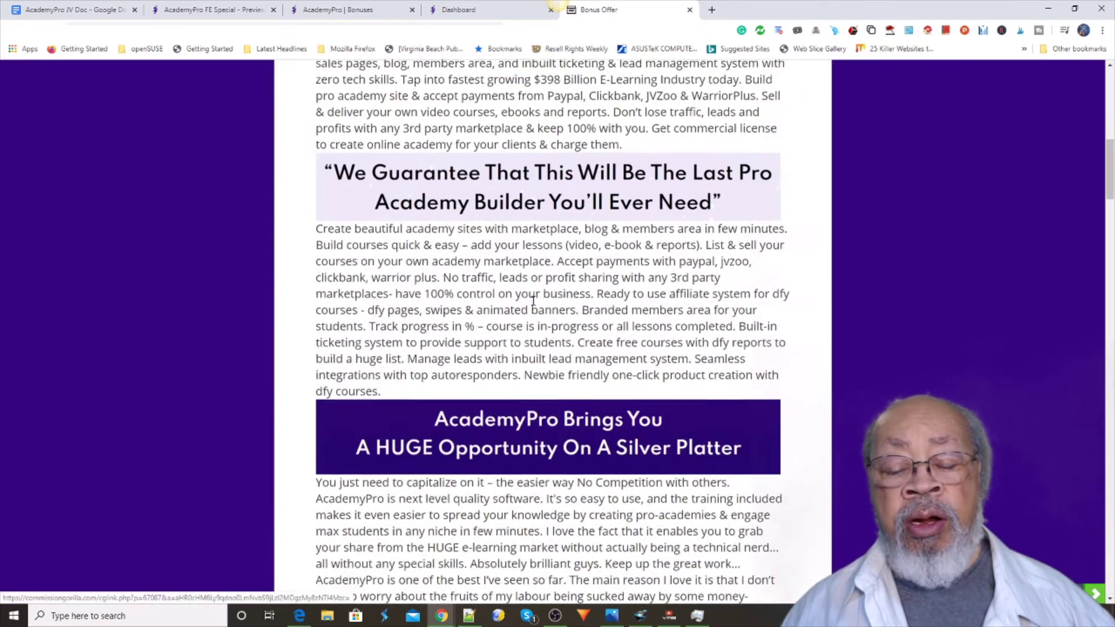
scroll(531, 307, "down", 4)
scroll(530, 310, "down", 4)
scroll(529, 314, "down", 3)
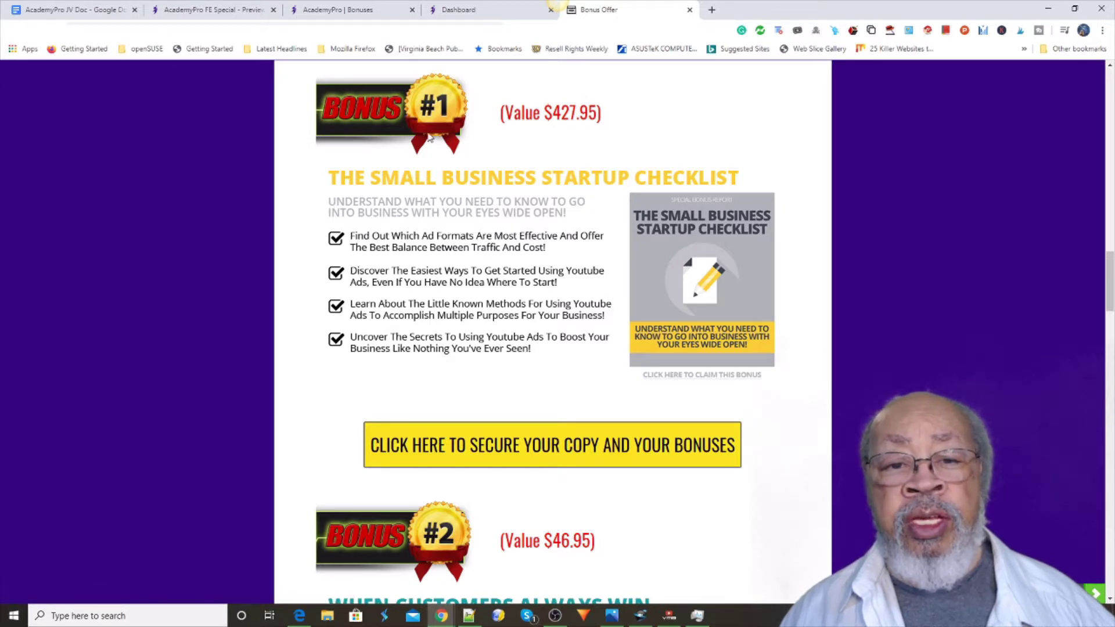
mouse_move(473, 292)
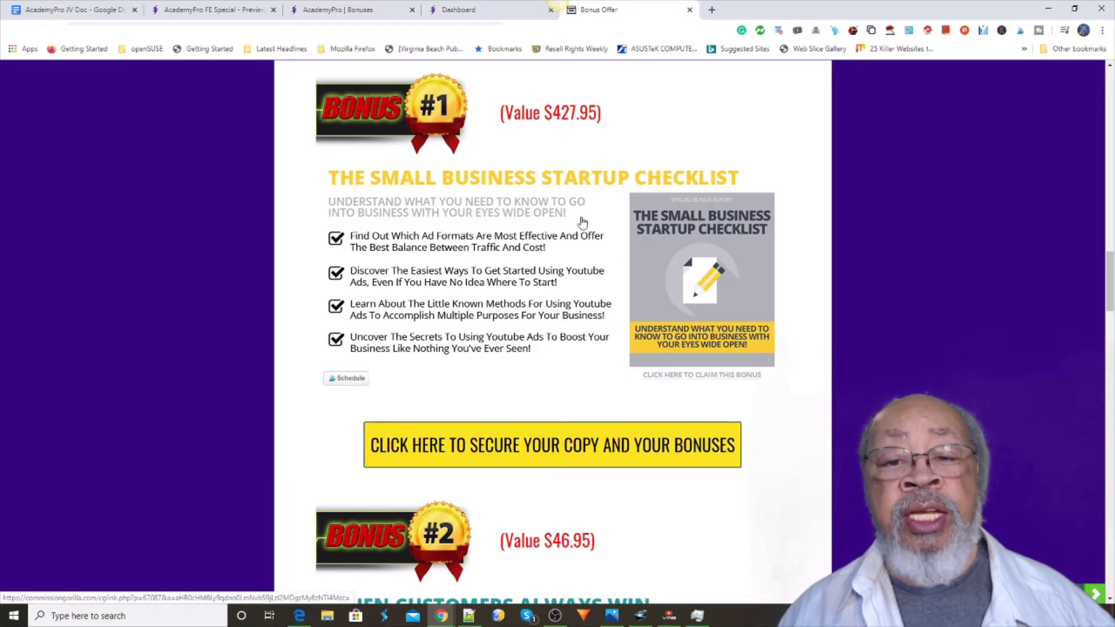
scroll(526, 292, "down", 2)
scroll(527, 292, "down", 1)
scroll(528, 291, "down", 1)
scroll(514, 227, "down", 1)
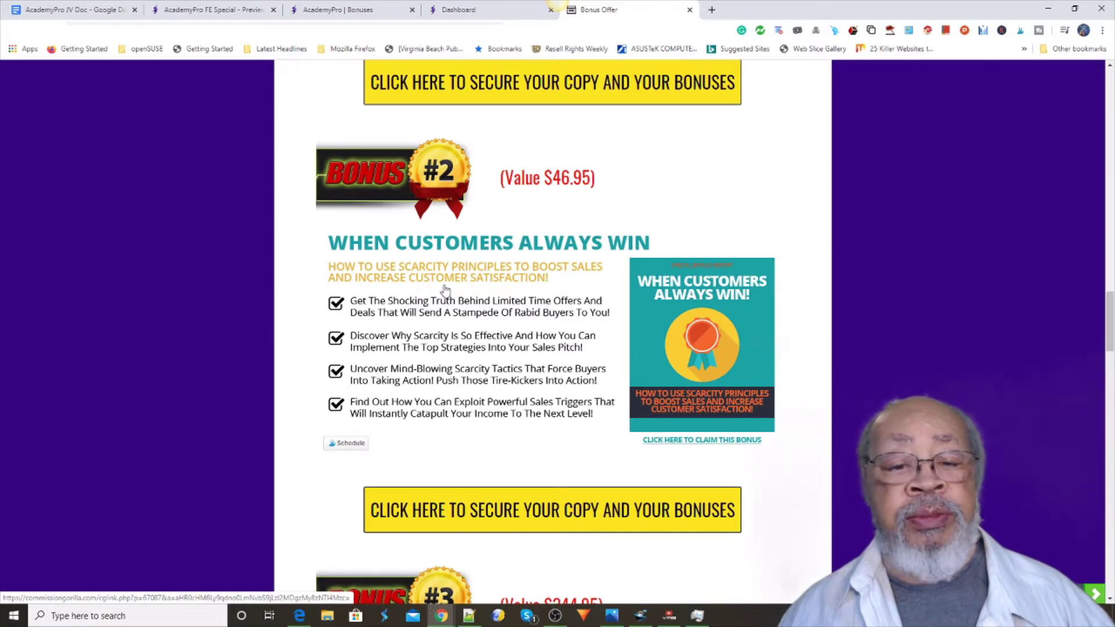
scroll(457, 283, "down", 1)
scroll(471, 279, "down", 3)
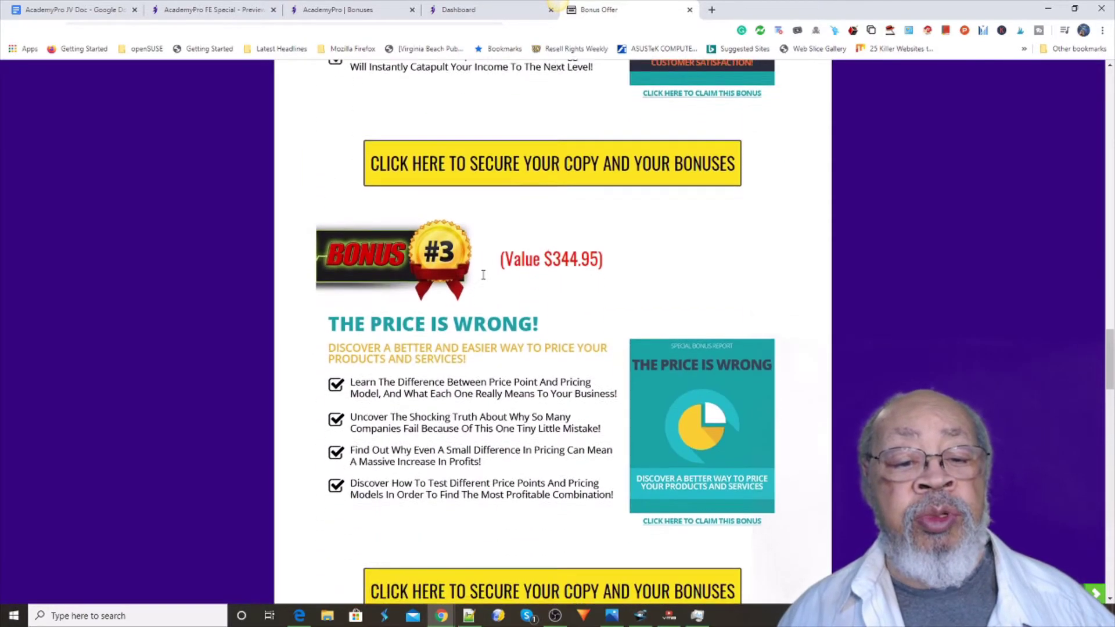
scroll(481, 275, "down", 2)
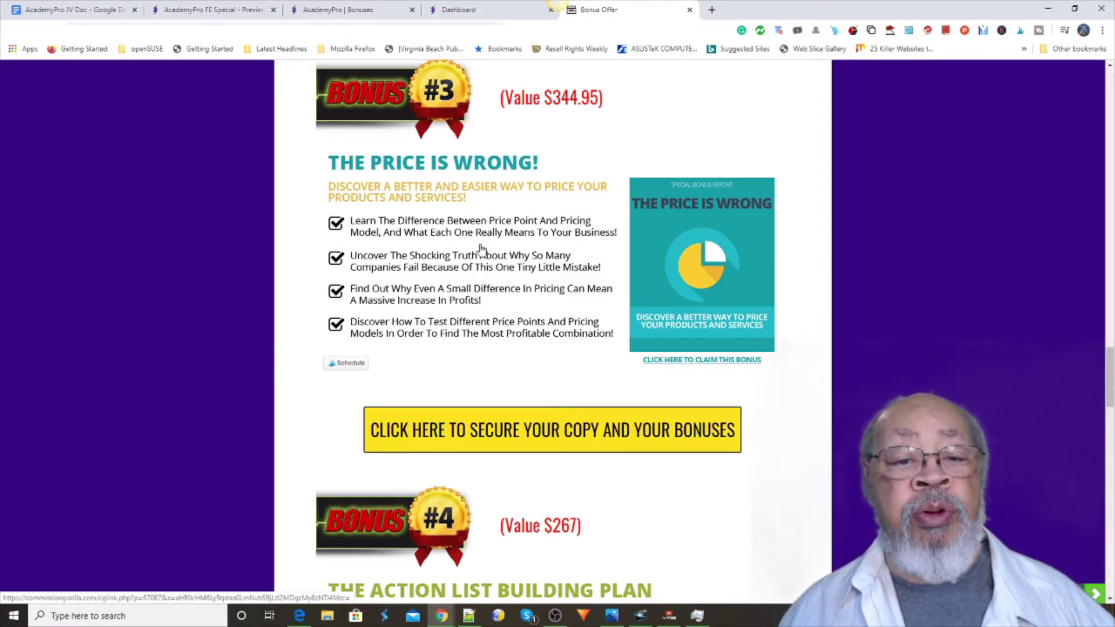
scroll(466, 256, "down", 1)
scroll(466, 262, "up", 1)
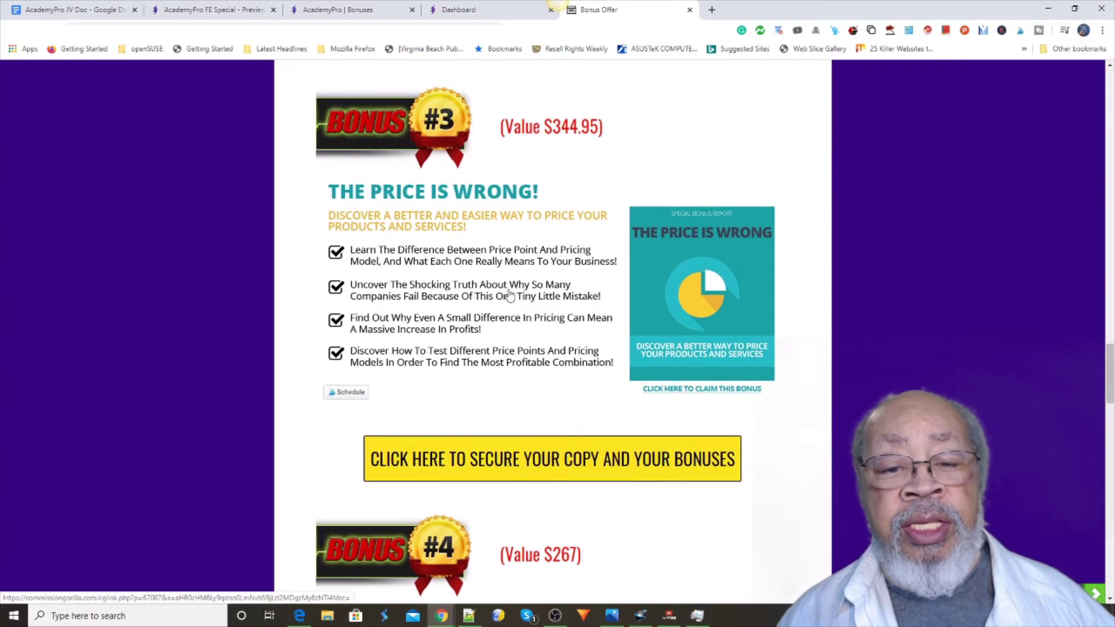
scroll(439, 164, "up", 1)
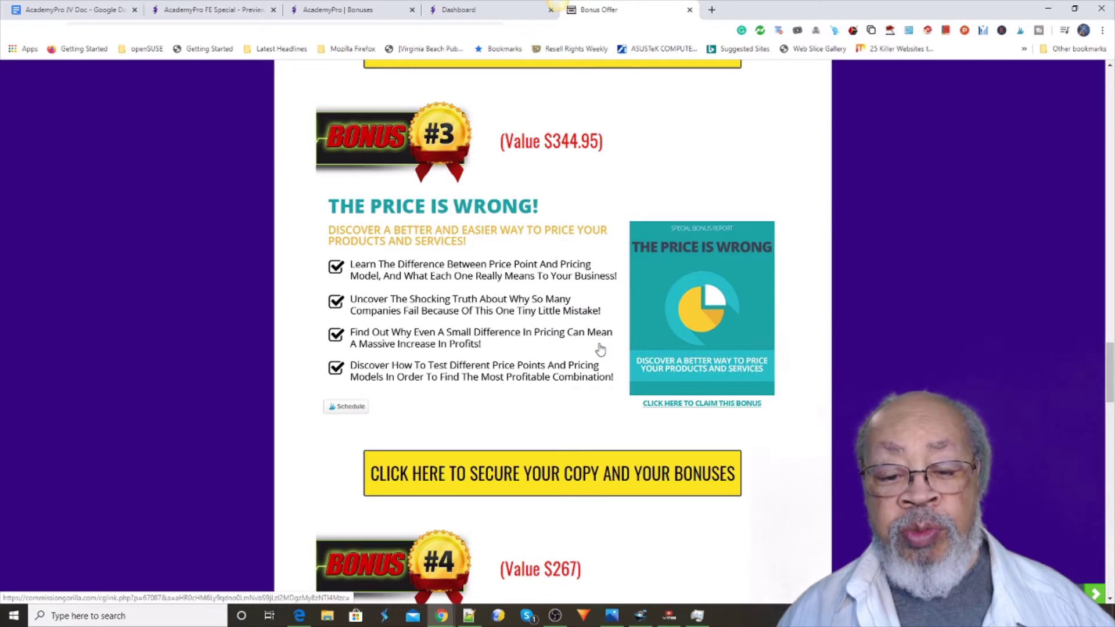
scroll(592, 346, "down", 4)
scroll(518, 294, "down", 1)
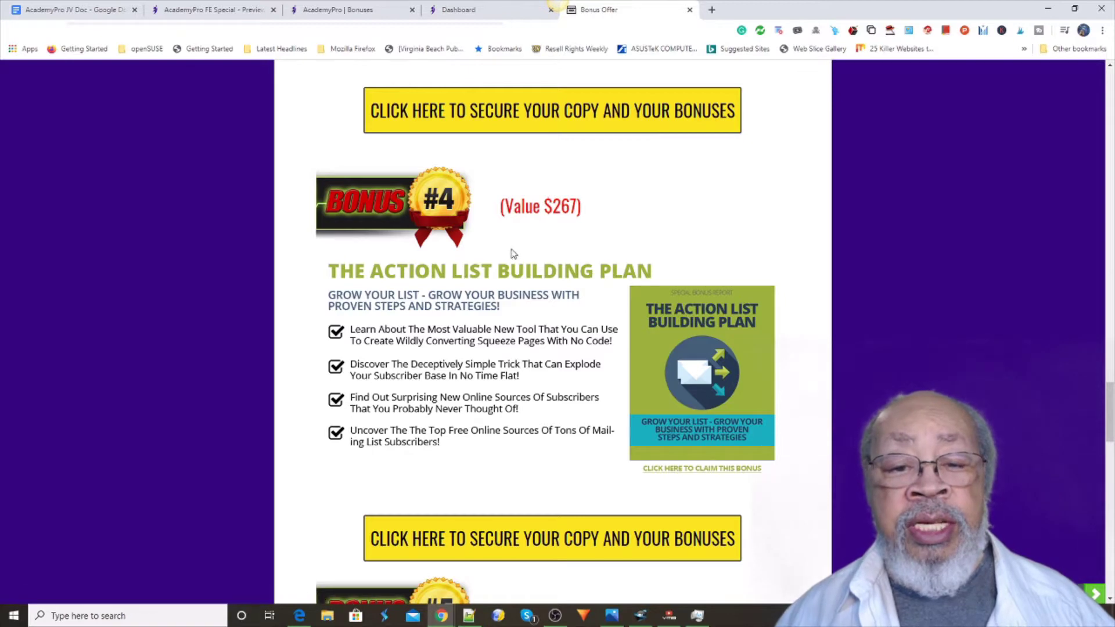
scroll(512, 254, "down", 1)
scroll(514, 262, "down", 1)
scroll(515, 267, "down", 1)
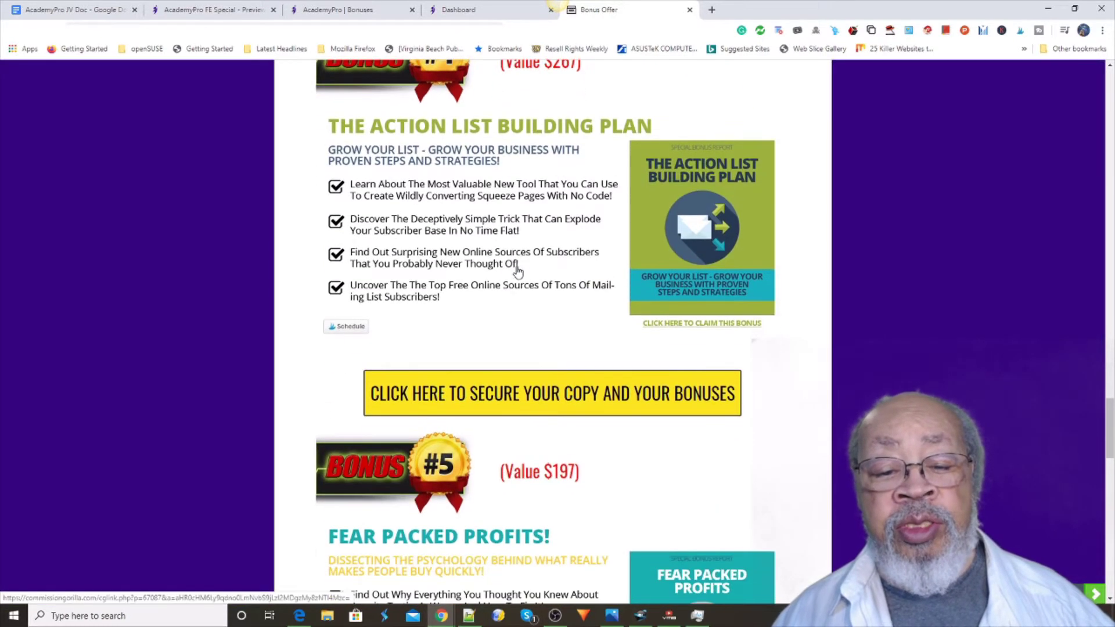
scroll(518, 272, "down", 2)
scroll(524, 274, "down", 3)
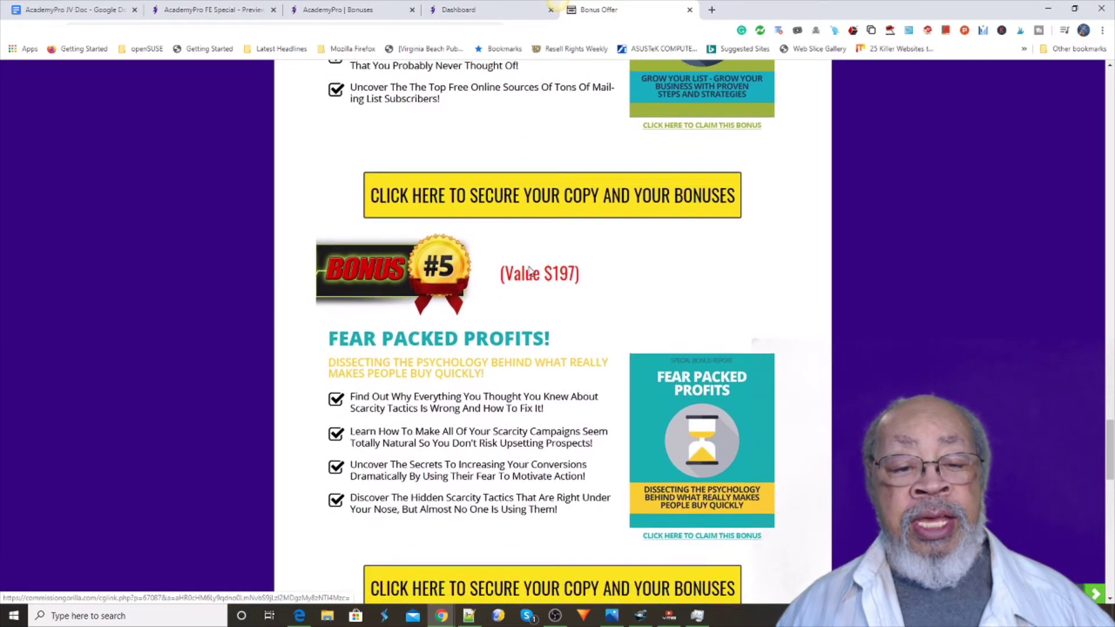
scroll(531, 276, "down", 3)
scroll(531, 275, "down", 2)
scroll(529, 281, "up", 3)
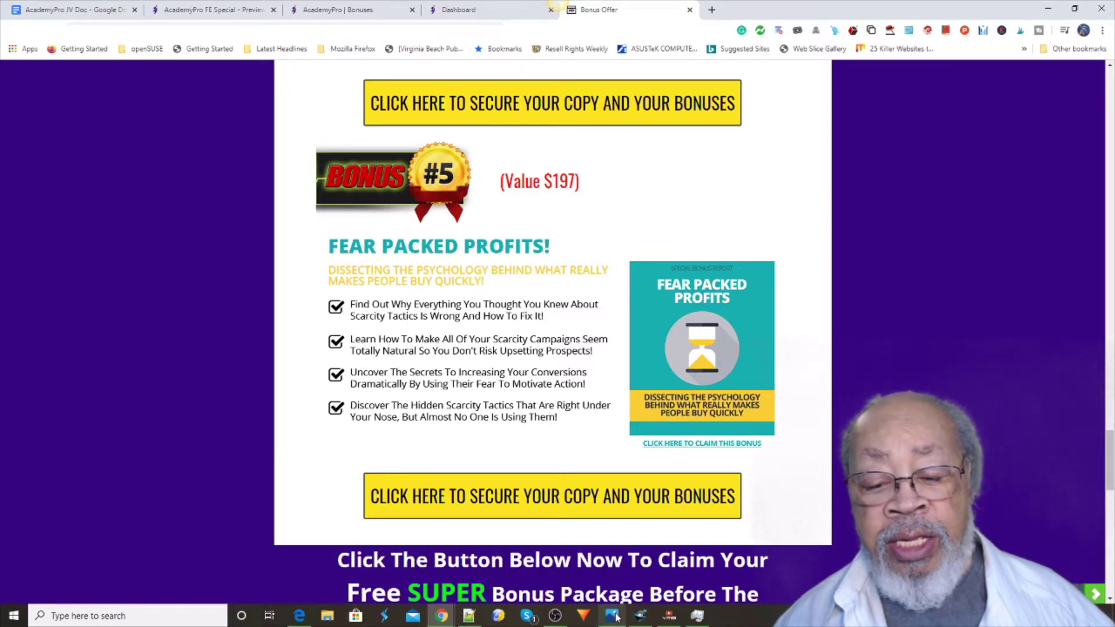
mouse_move(611, 616)
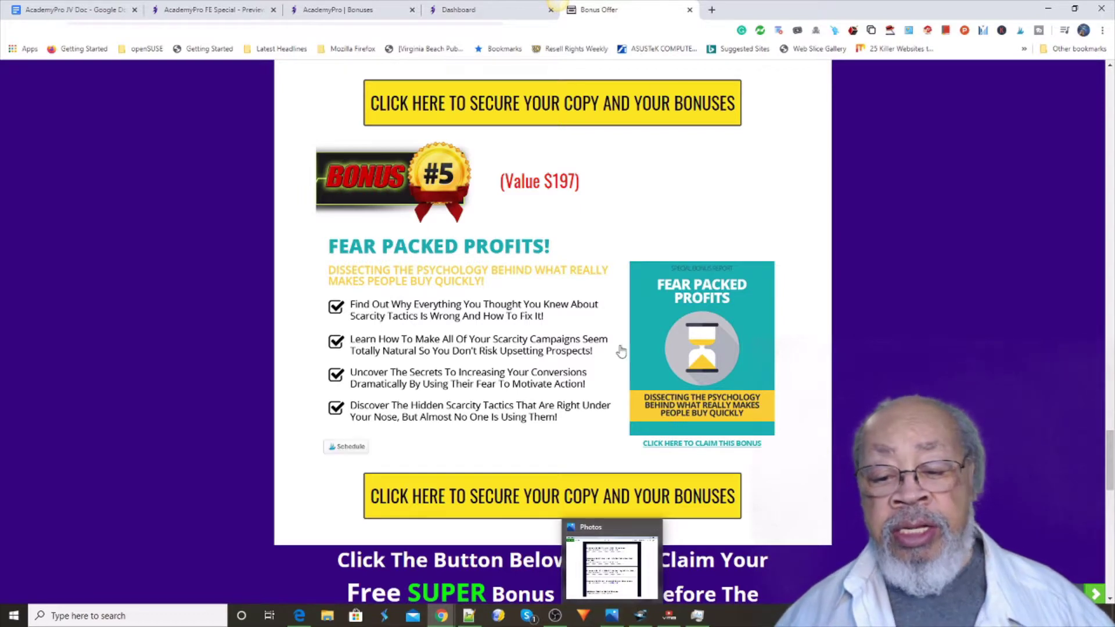
scroll(631, 313, "down", 1)
scroll(619, 315, "down", 1)
scroll(606, 317, "down", 1)
scroll(606, 318, "down", 1)
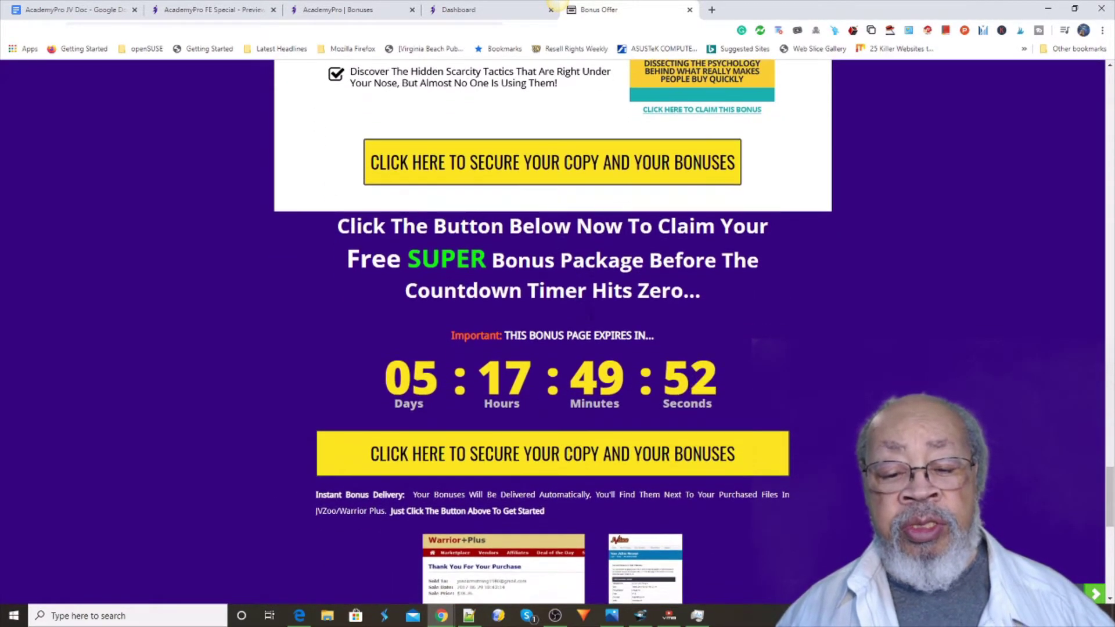
scroll(605, 318, "down", 1)
scroll(537, 371, "down", 1)
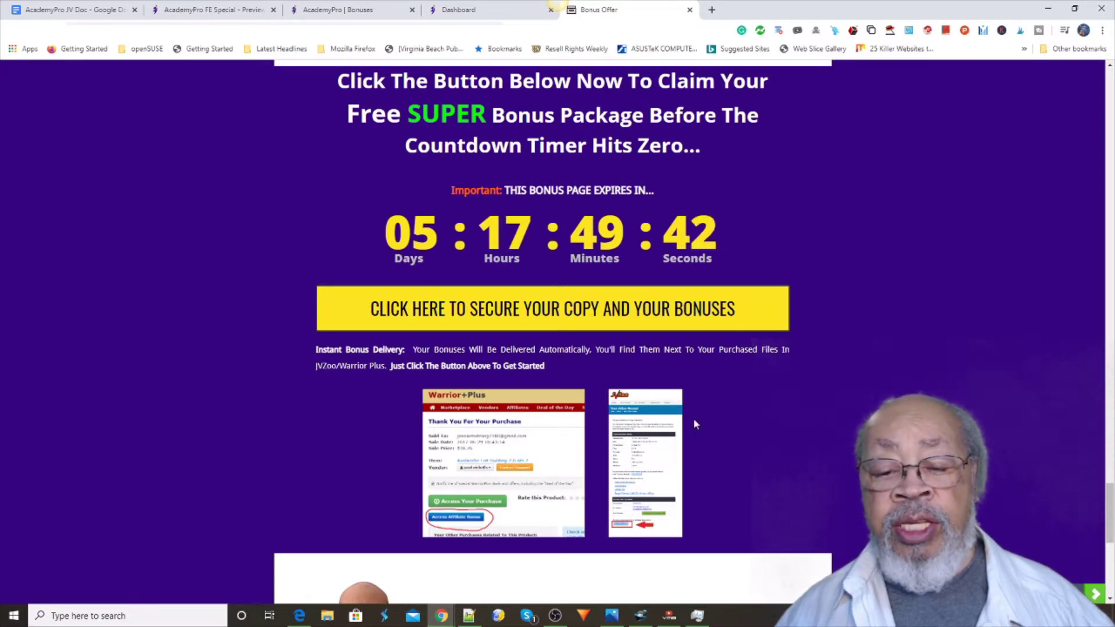
- Show BP_pic.png in Photos, listing bonus access links including OTO 1 and Bing Ads
left_click(612, 616)
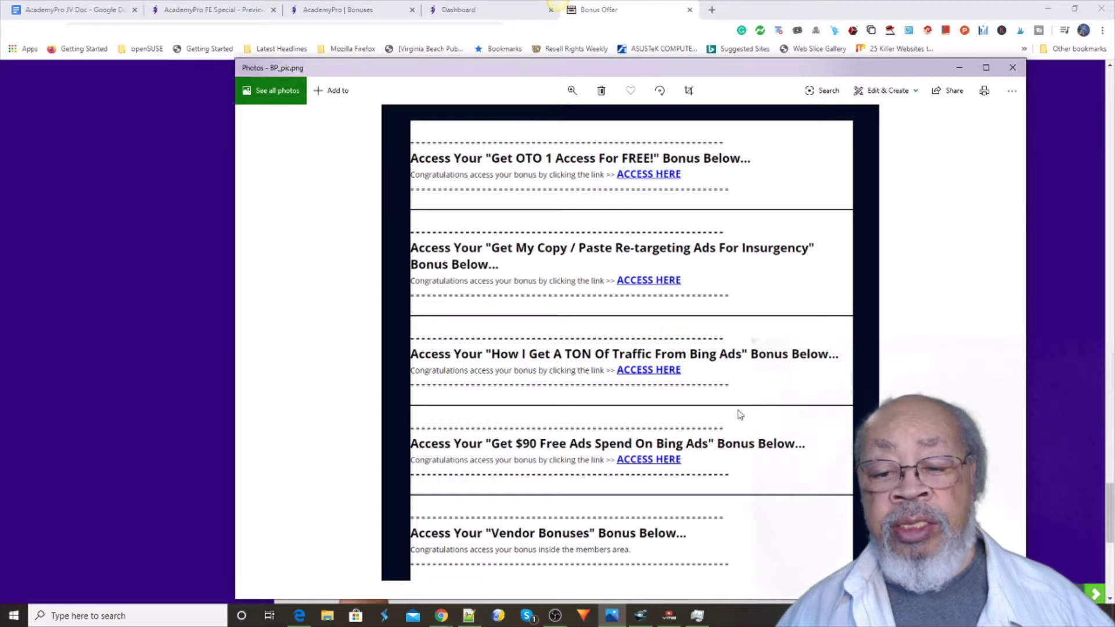
- Minimize the BP_pic.png photo to get back to the Chrome bonus offer page
left_click(959, 68)
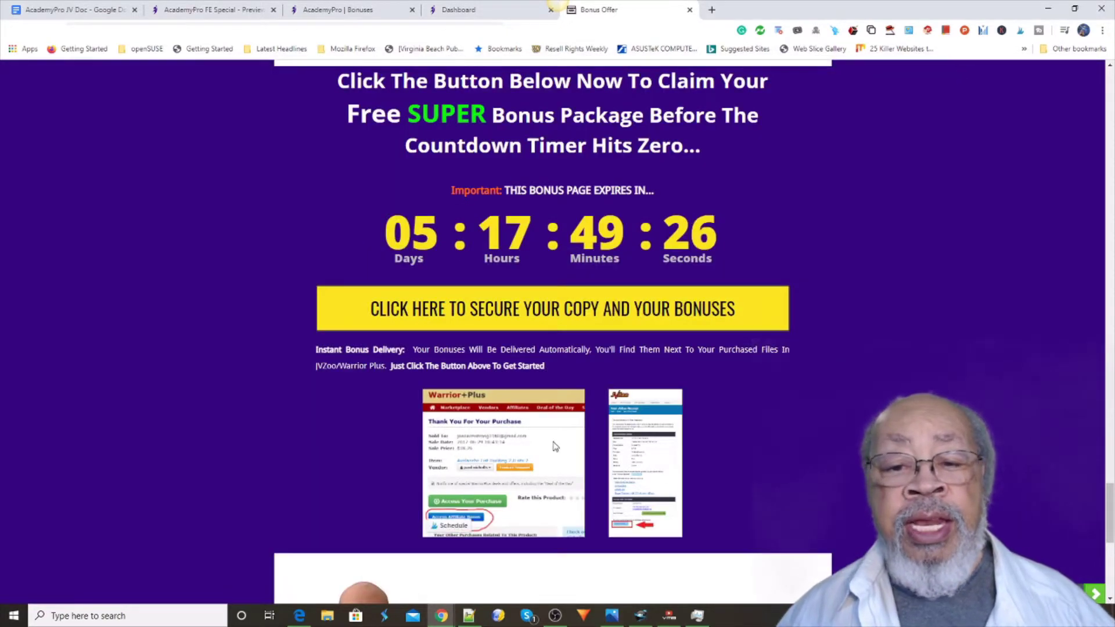
scroll(554, 440, "up", 2)
scroll(554, 440, "up", 3)
scroll(562, 427, "up", 3)
scroll(568, 417, "up", 3)
scroll(571, 407, "up", 3)
scroll(573, 399, "up", 3)
scroll(605, 352, "up", 3)
scroll(625, 321, "up", 3)
scroll(649, 257, "up", 3)
scroll(637, 243, "up", 3)
scroll(634, 240, "up", 3)
scroll(633, 236, "up", 3)
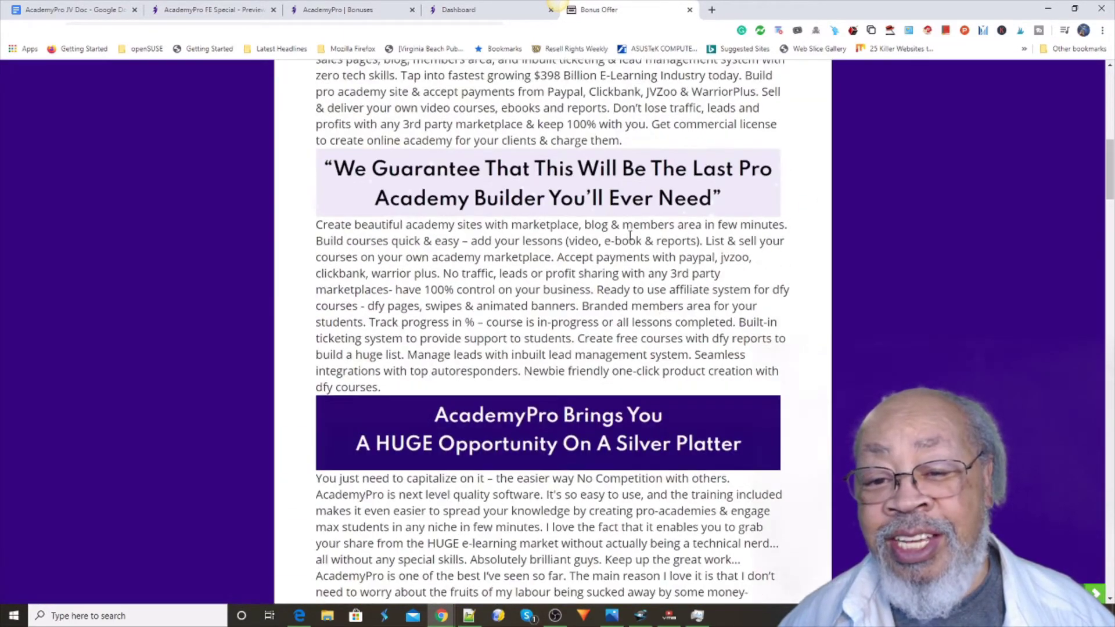
scroll(630, 233, "up", 3)
scroll(635, 235, "up", 3)
scroll(654, 240, "up", 2)
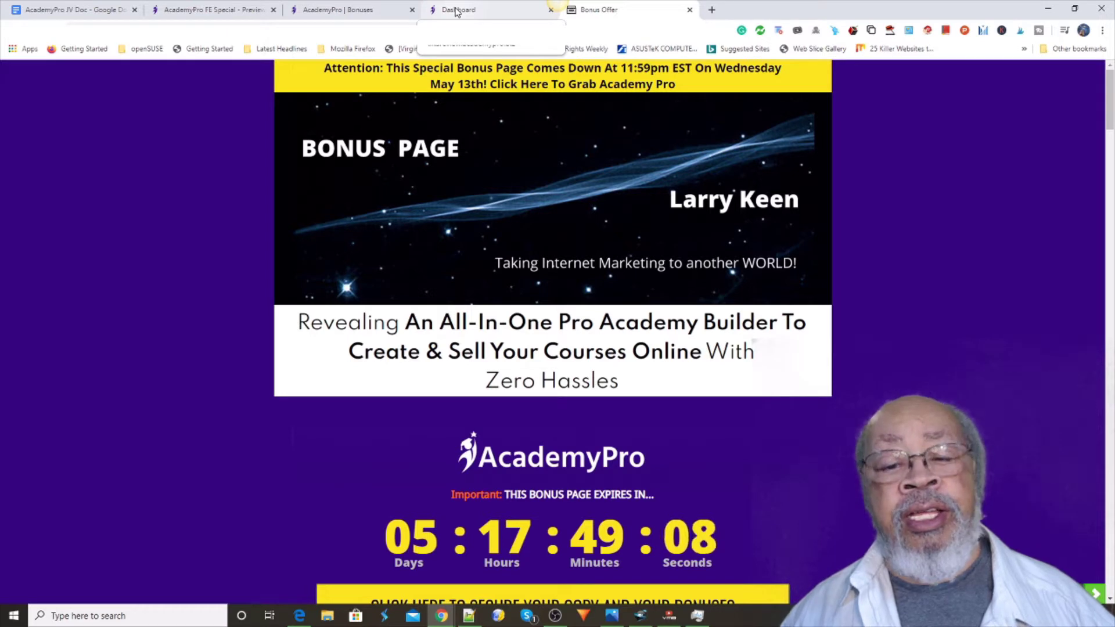
left_click(455, 11)
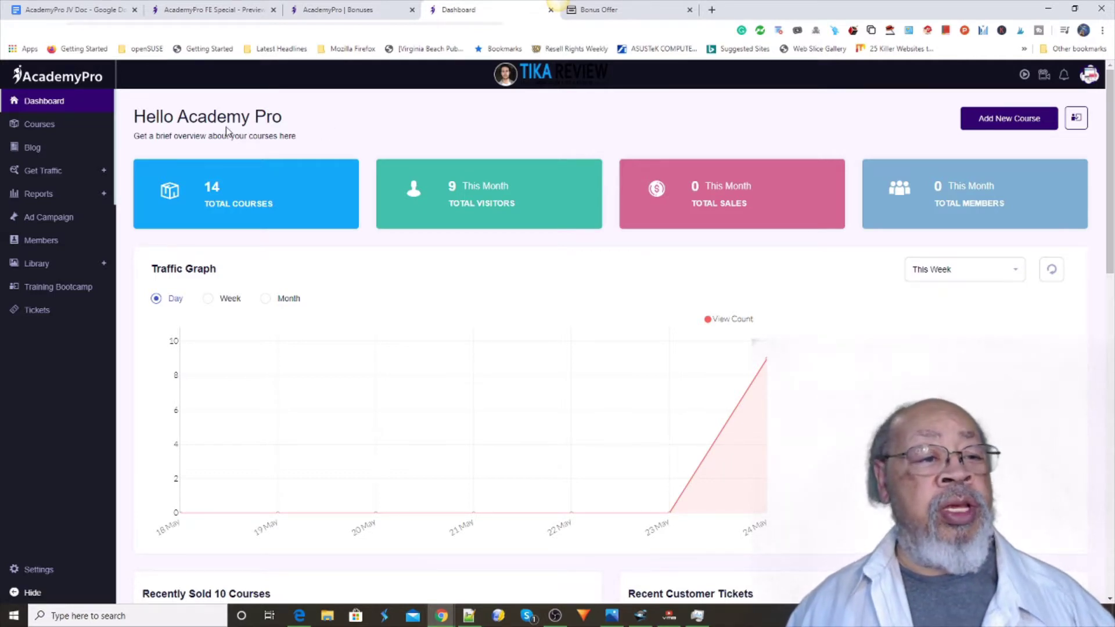
scroll(311, 284, "down", 2)
scroll(314, 288, "down", 3)
scroll(314, 292, "up", 5)
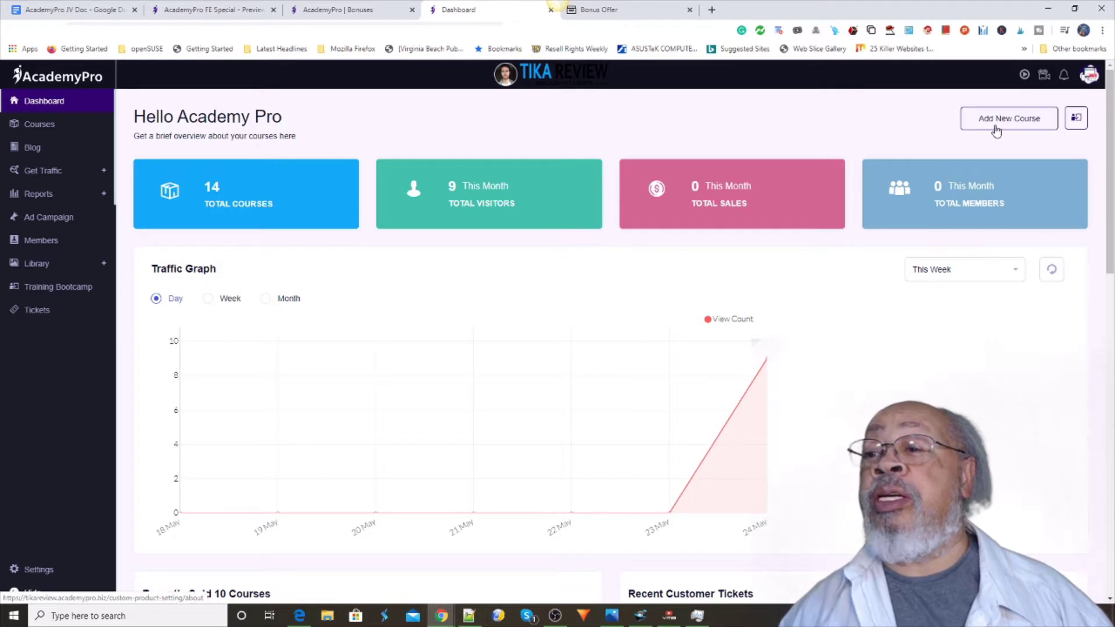
scroll(680, 315, "down", 2)
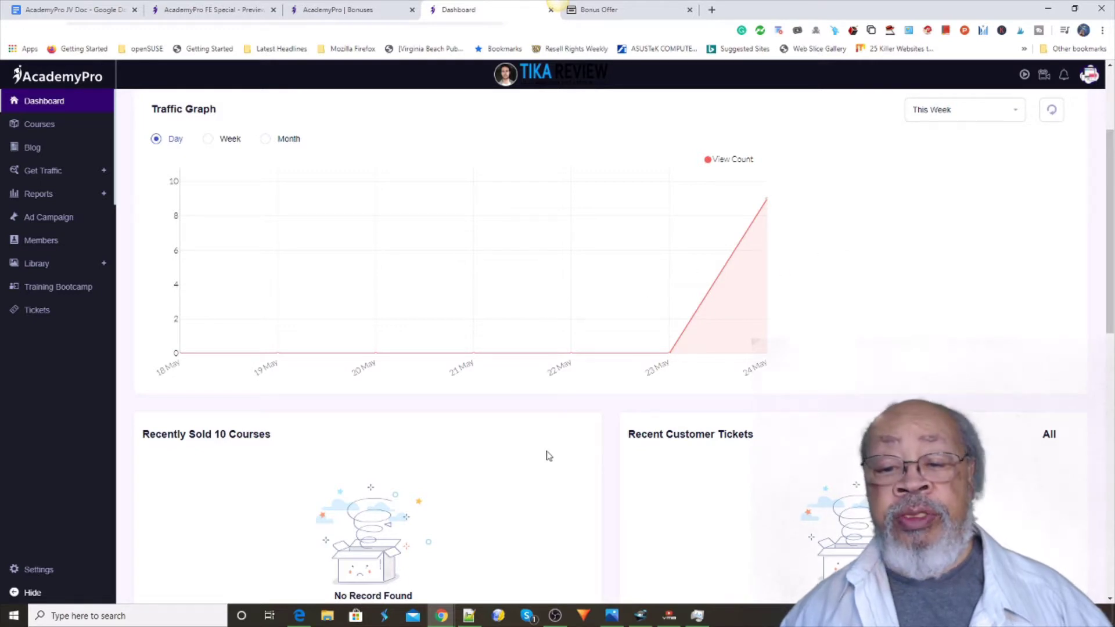
scroll(546, 455, "down", 2)
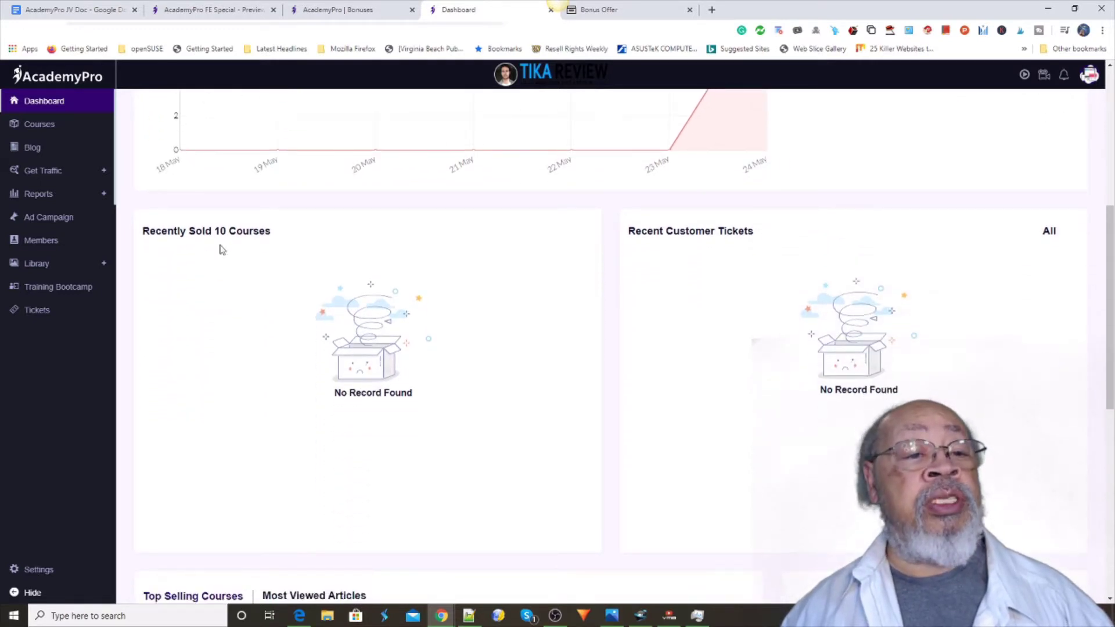
scroll(375, 305, "down", 2)
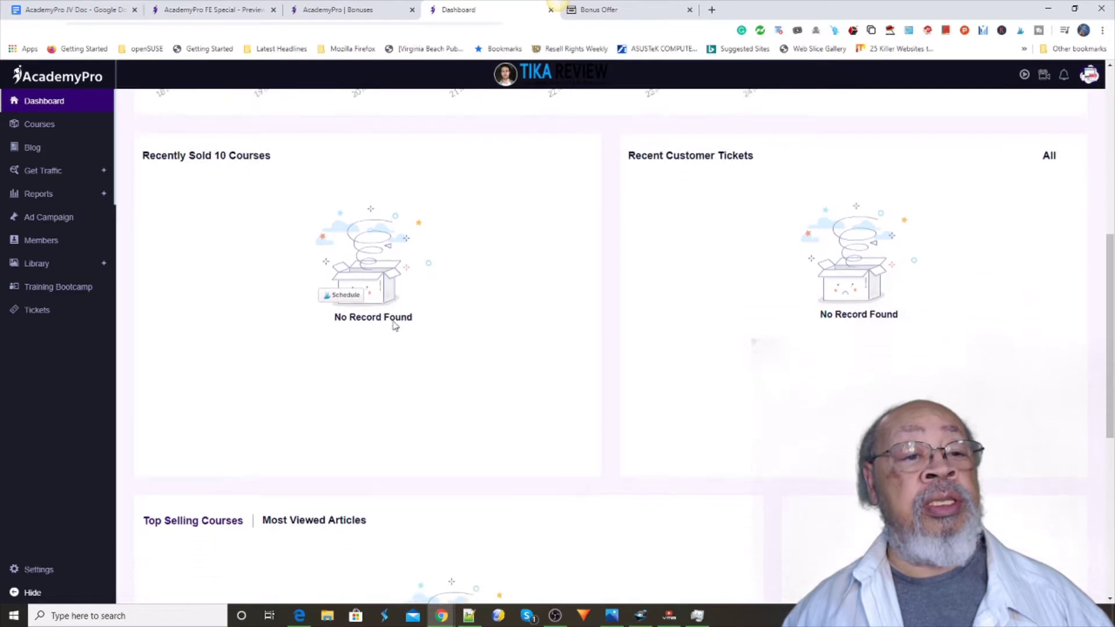
scroll(540, 327, "up", 2)
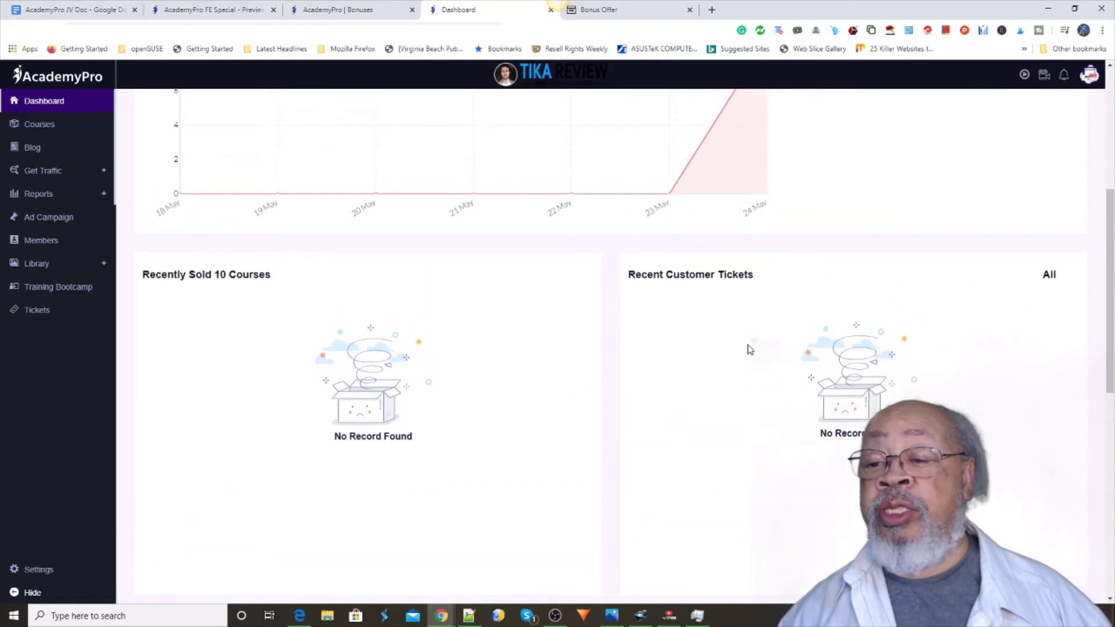
scroll(741, 348, "down", 3)
scroll(732, 410, "down", 1)
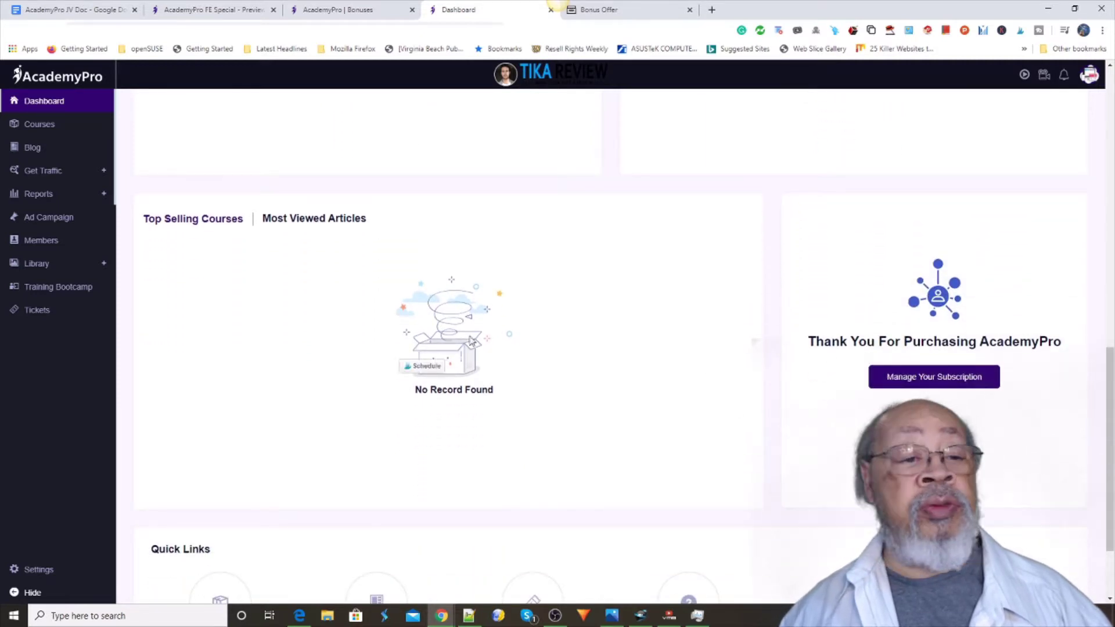
scroll(369, 252, "down", 1)
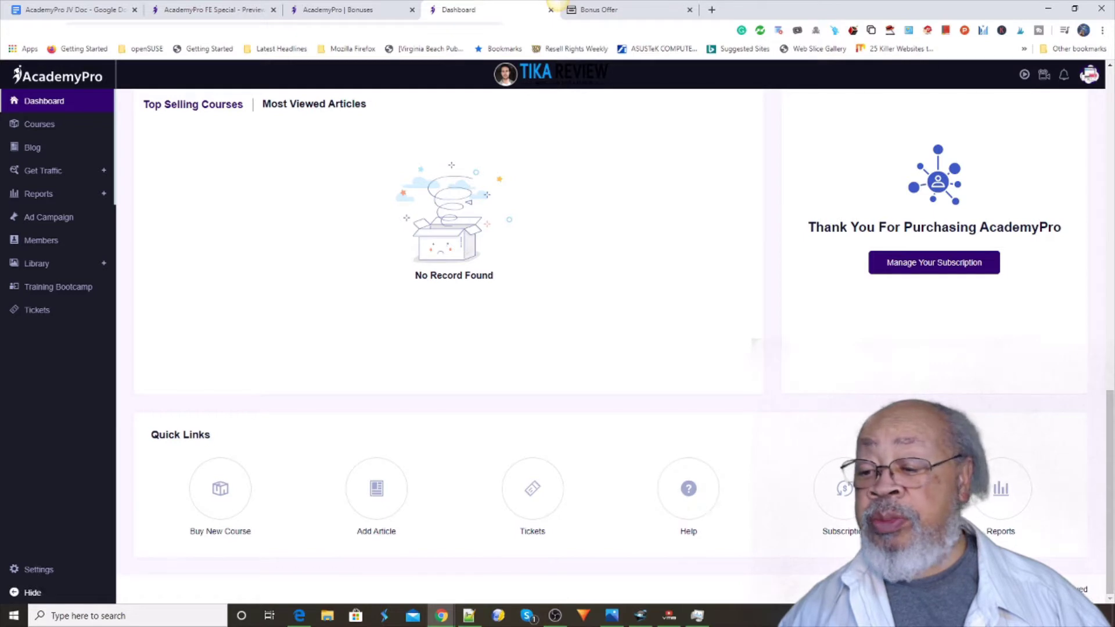
scroll(205, 323, "up", 2)
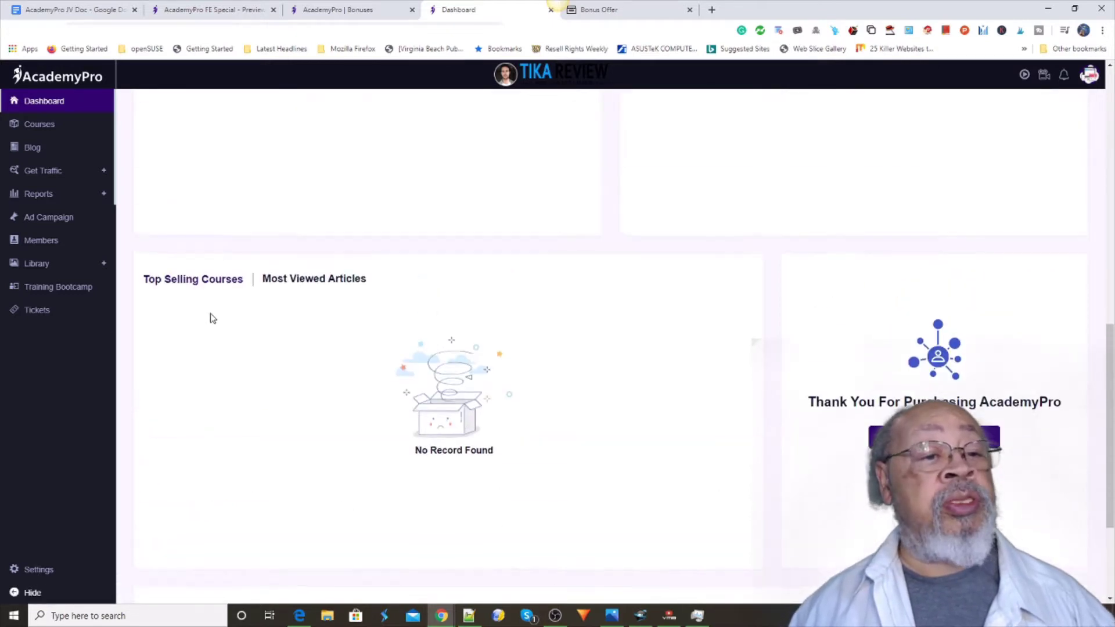
scroll(210, 318, "up", 3)
scroll(212, 296, "up", 3)
scroll(236, 267, "up", 1)
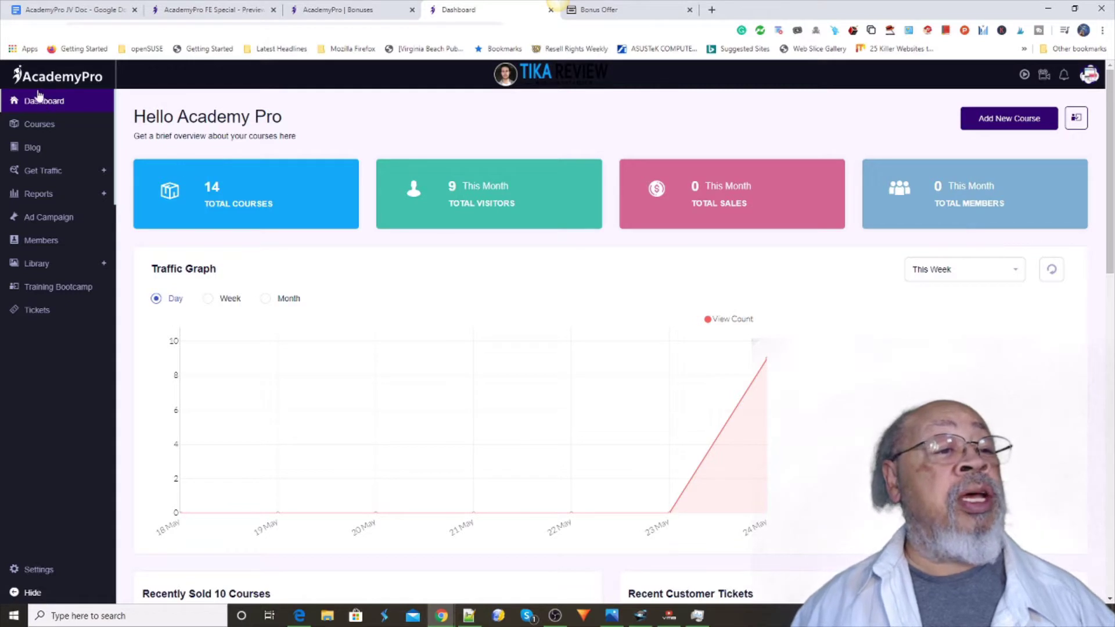
- Open the Courses page showing five DFY courses with zero visitors and sales
left_click(30, 125)
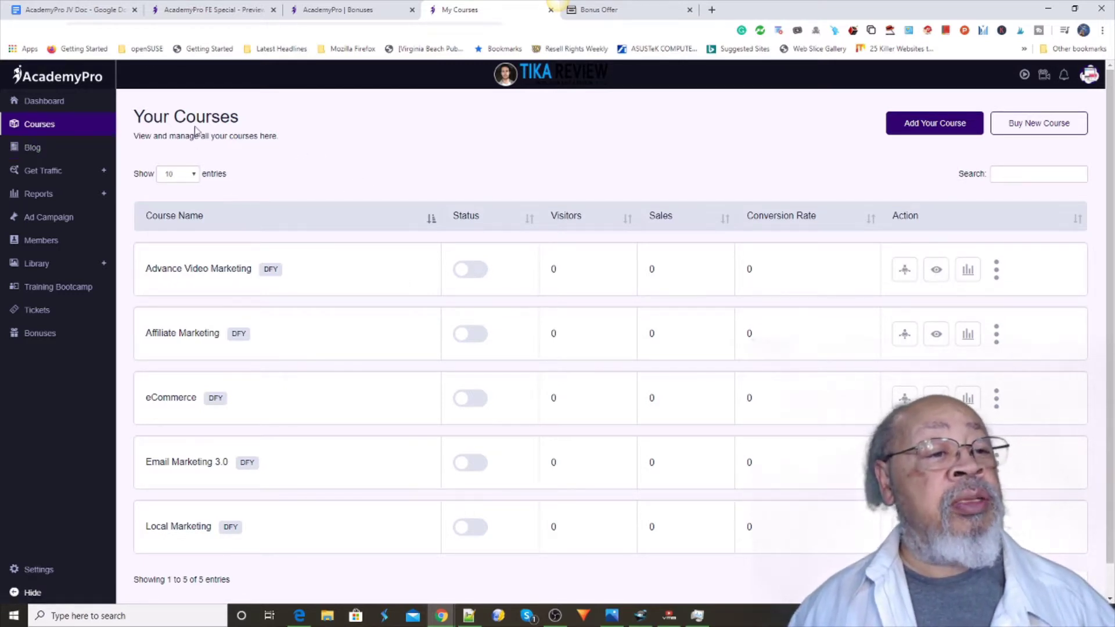
- Open Manage Blog, which has no articles, and briefly check its date-range filter
left_click(33, 148)
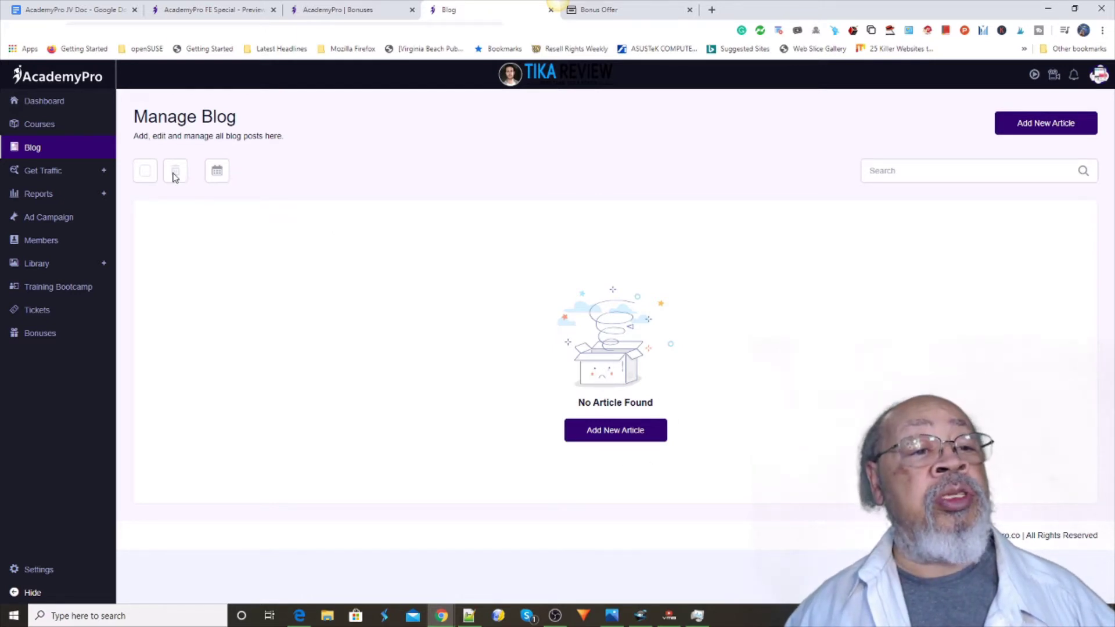
left_click(215, 176)
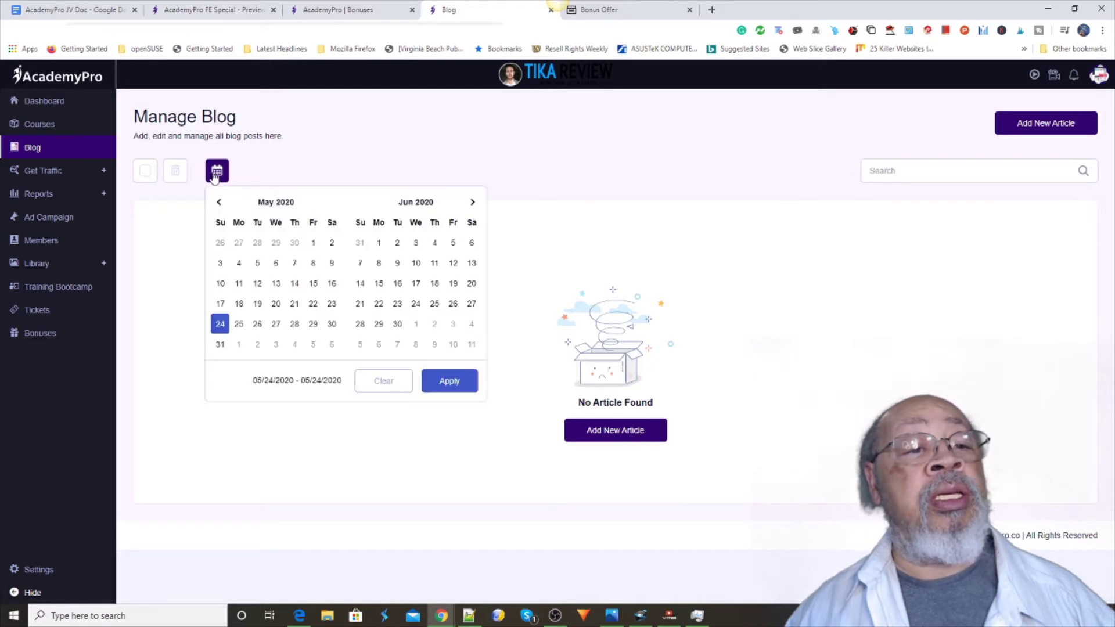
left_click(176, 176)
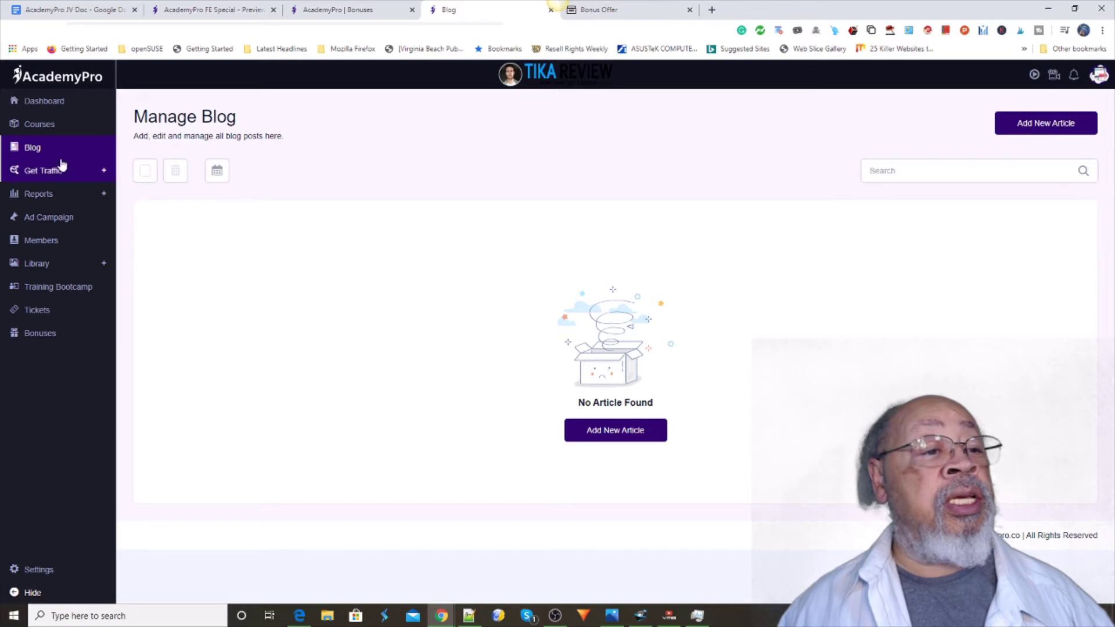
- Add a campaign from Get Traffic > Social campaign and try skipping to the publish step
left_click(47, 171)
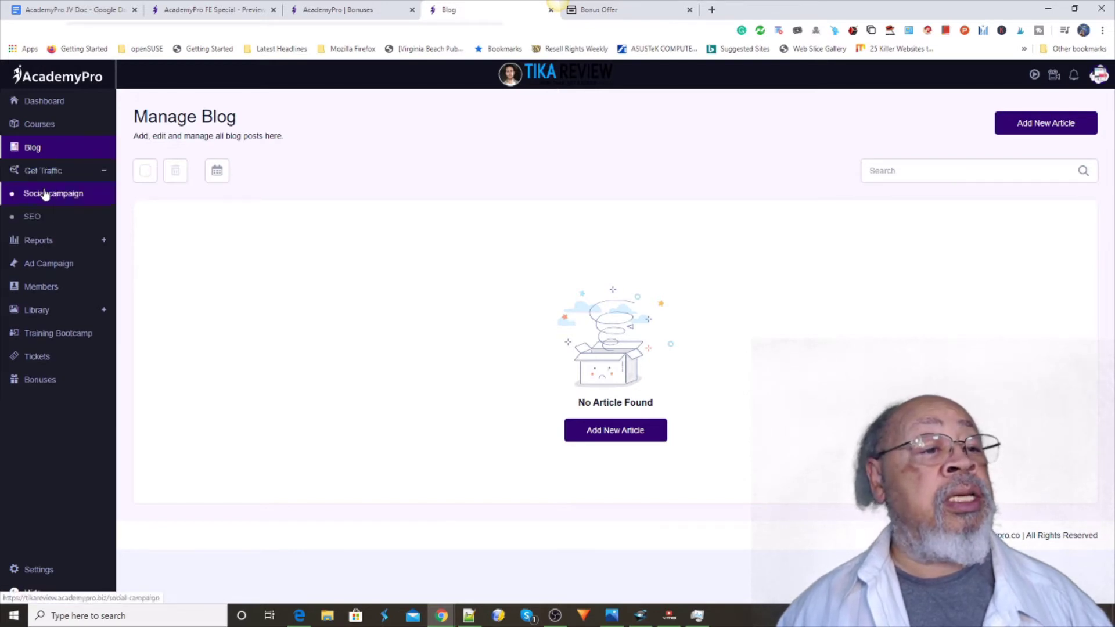
left_click(43, 195)
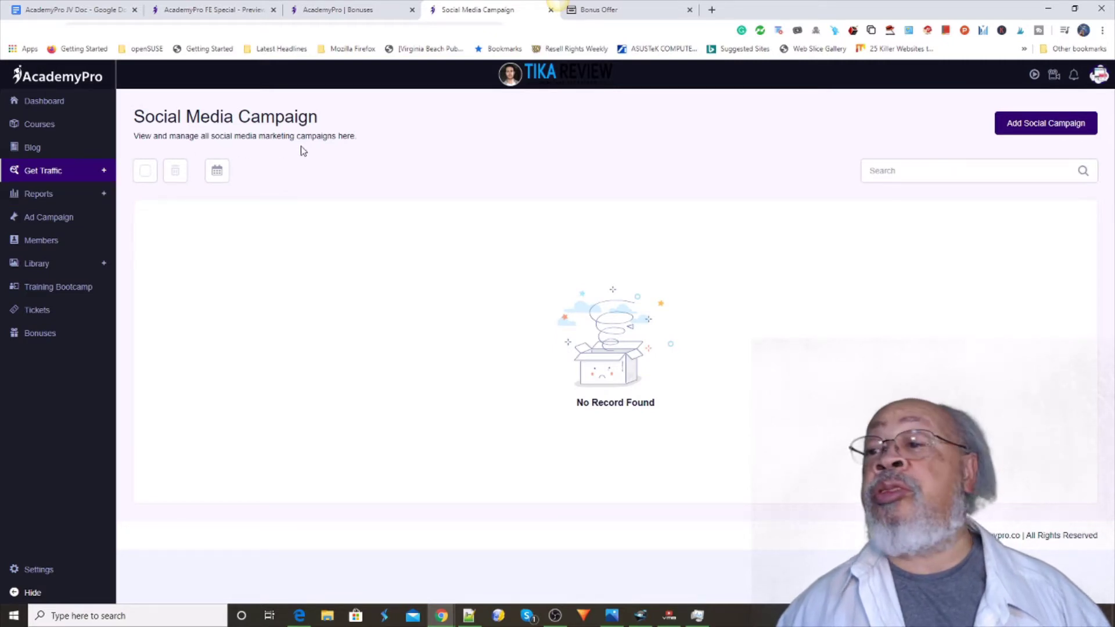
left_click(1031, 126)
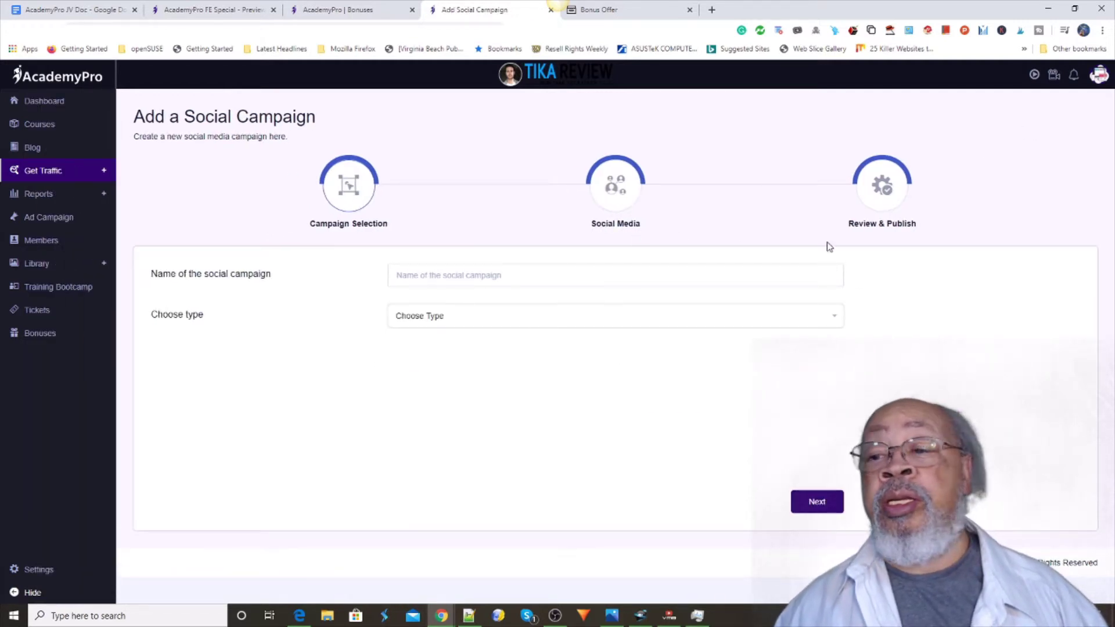
left_click(876, 187)
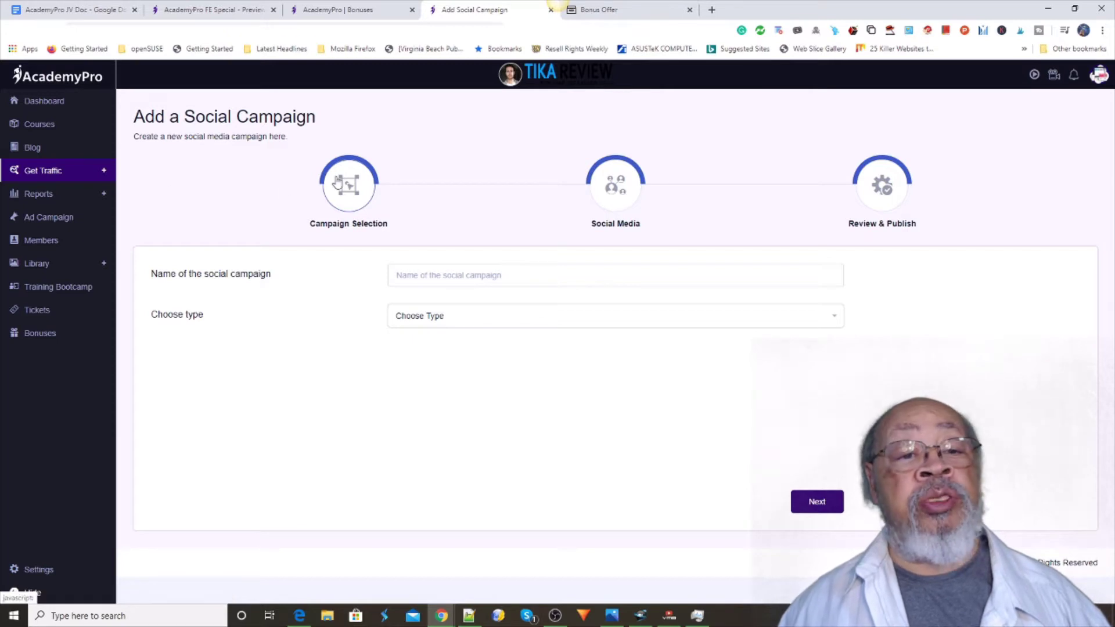
- Open Get Traffic > SEO Campaign Home settings, then expand the Reports section
left_click(36, 171)
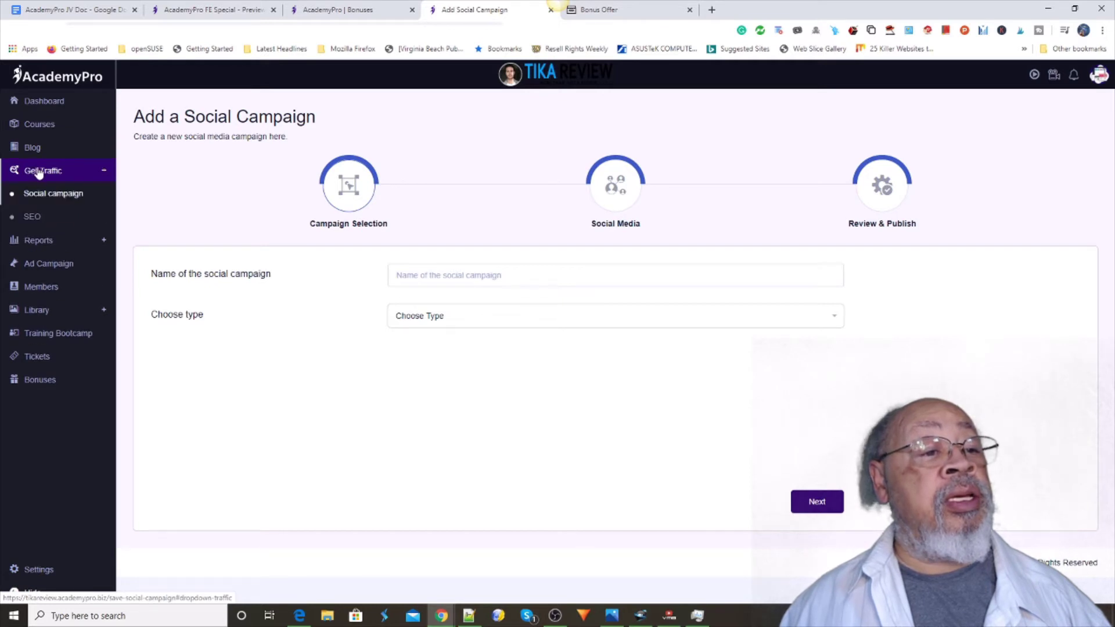
left_click(32, 218)
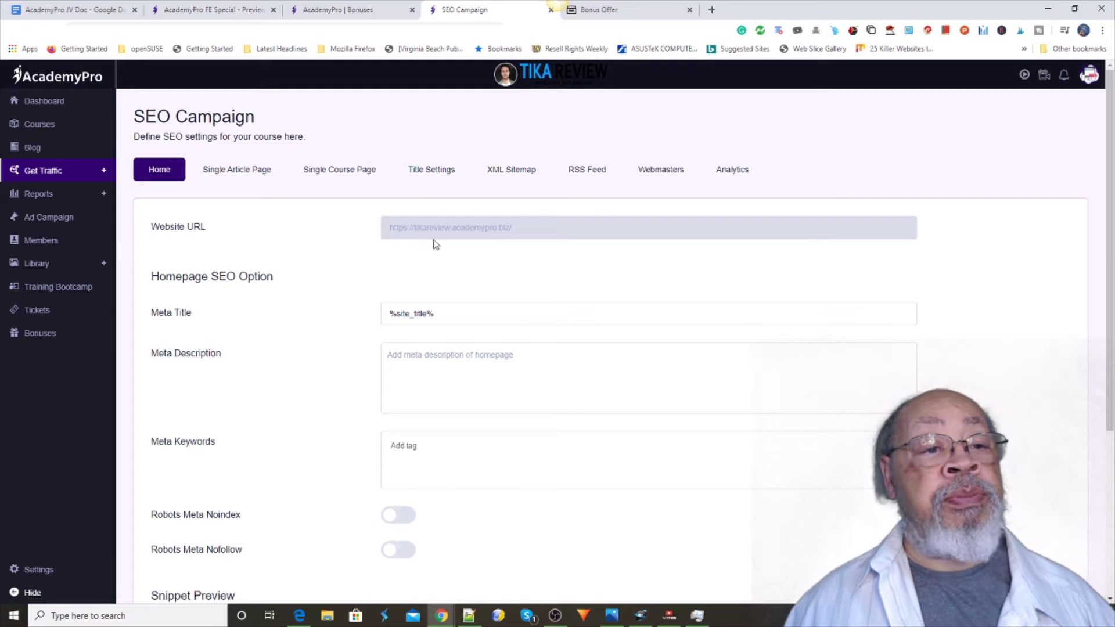
scroll(449, 322, "down", 3)
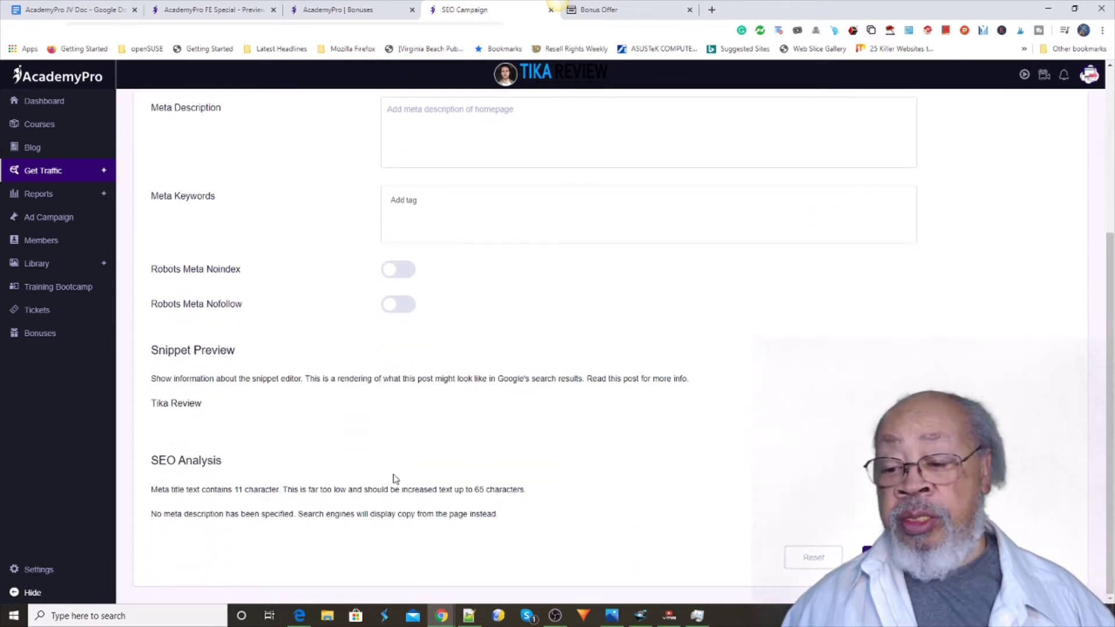
scroll(399, 467, "up", 3)
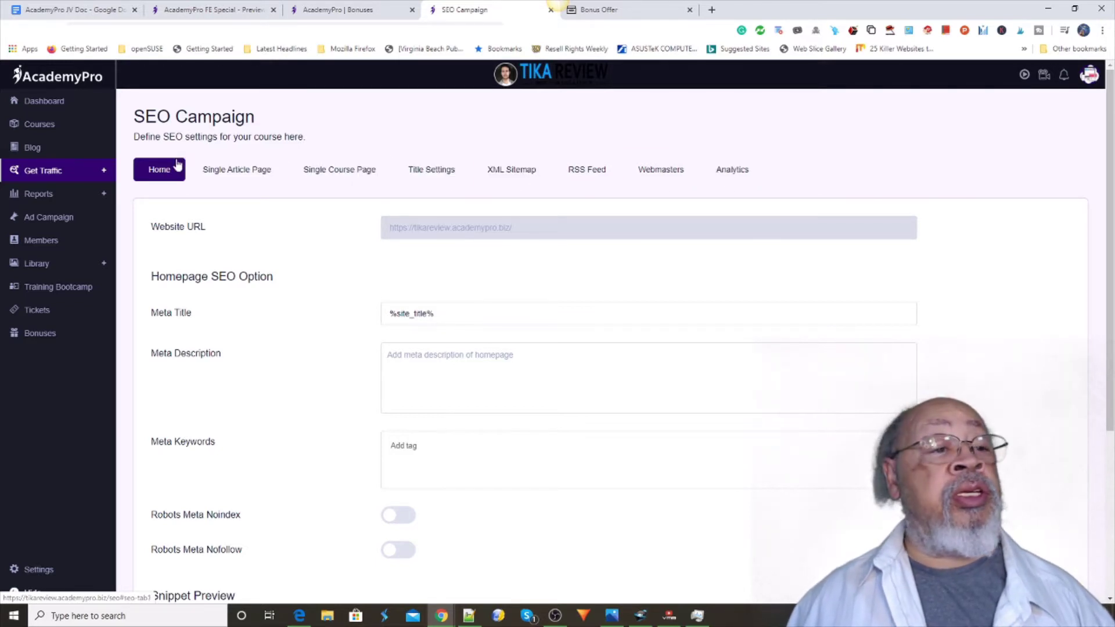
left_click(38, 194)
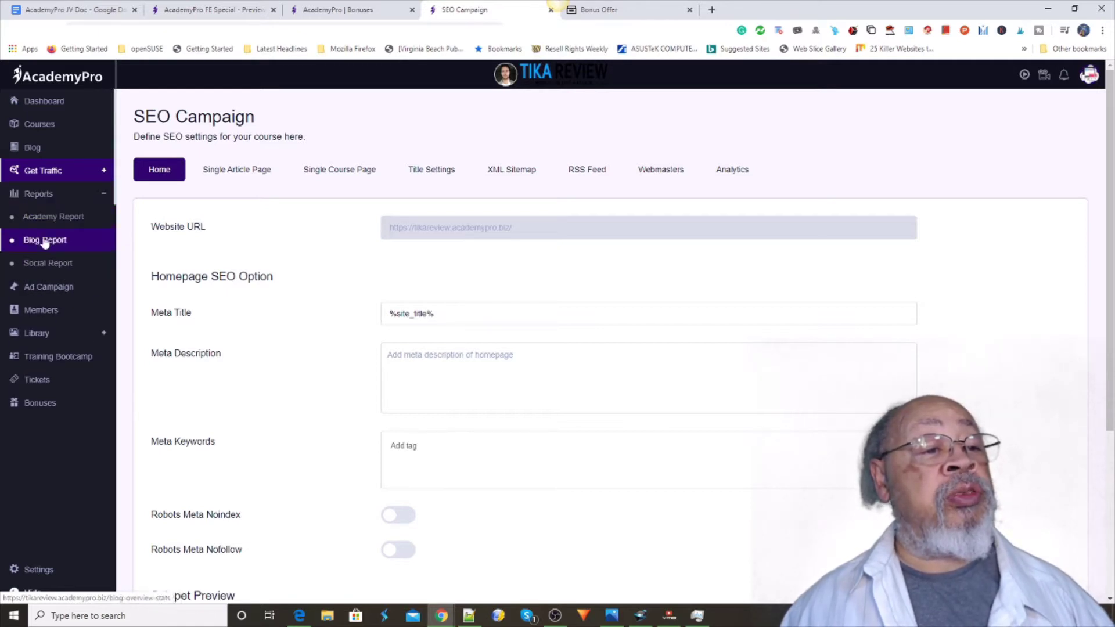
- View Academy Report and Blog Report (zero stats); Social Report redirects to Subscription Plans
left_click(46, 218)
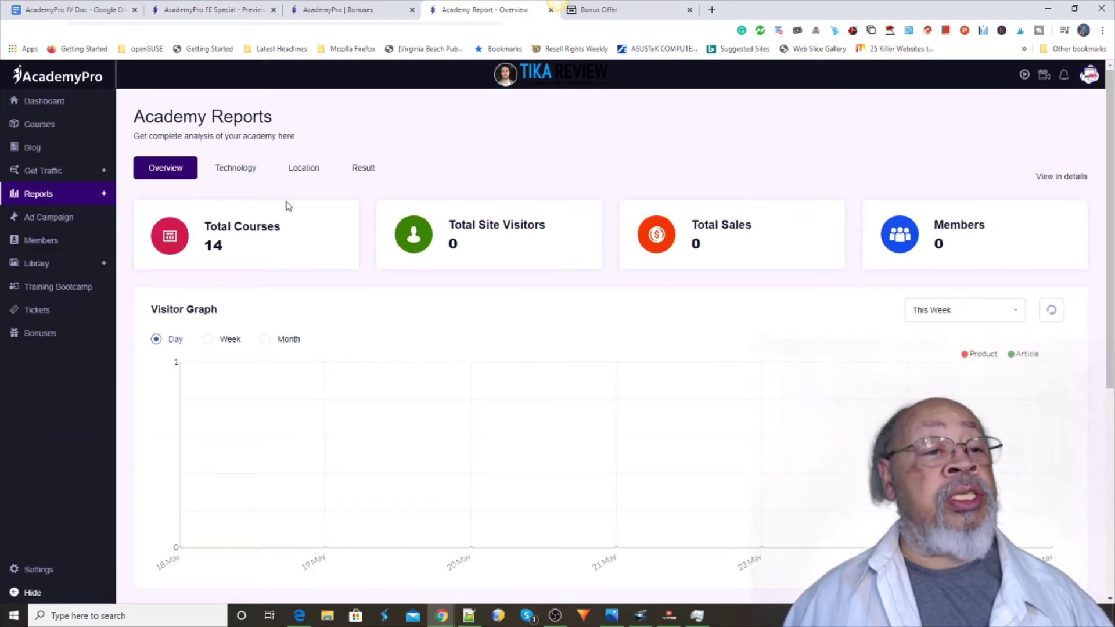
left_click(48, 196)
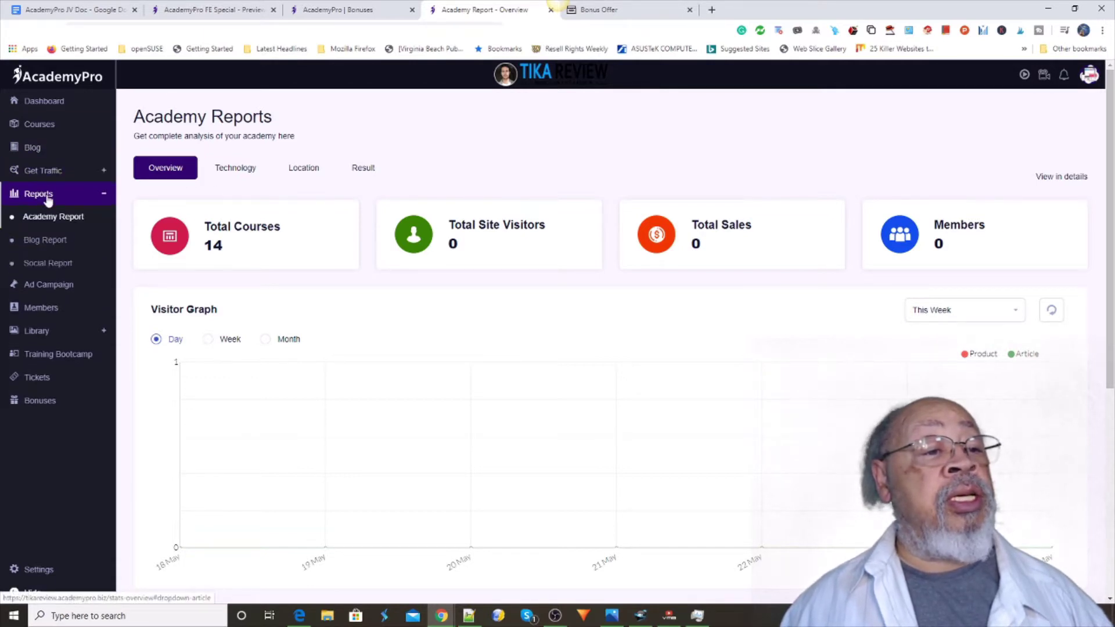
left_click(44, 240)
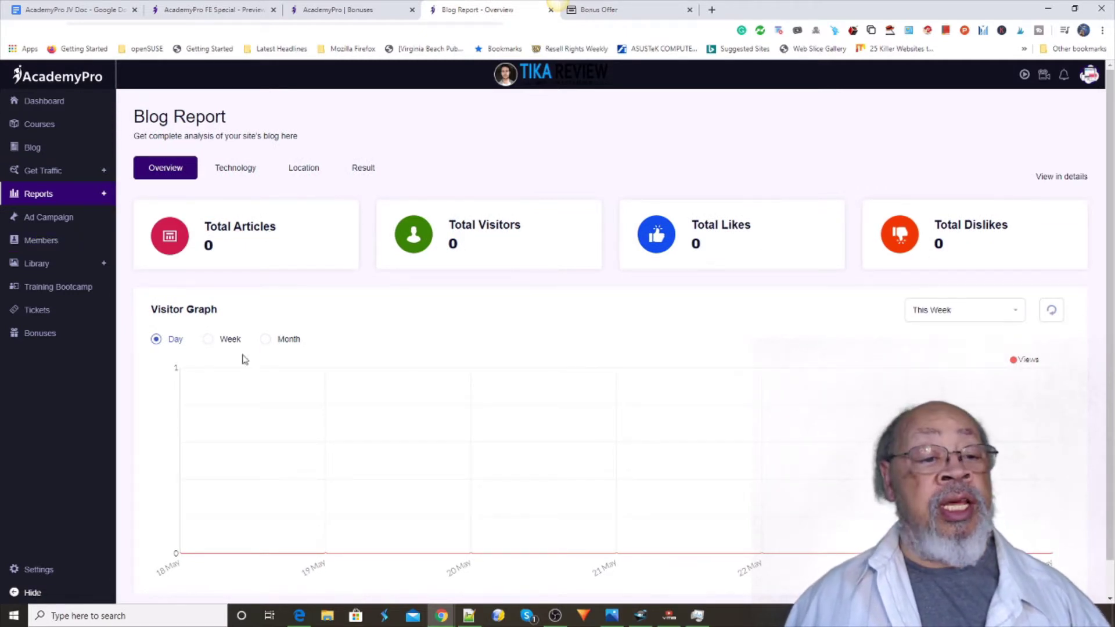
scroll(383, 472, "down", 1)
scroll(383, 471, "up", 1)
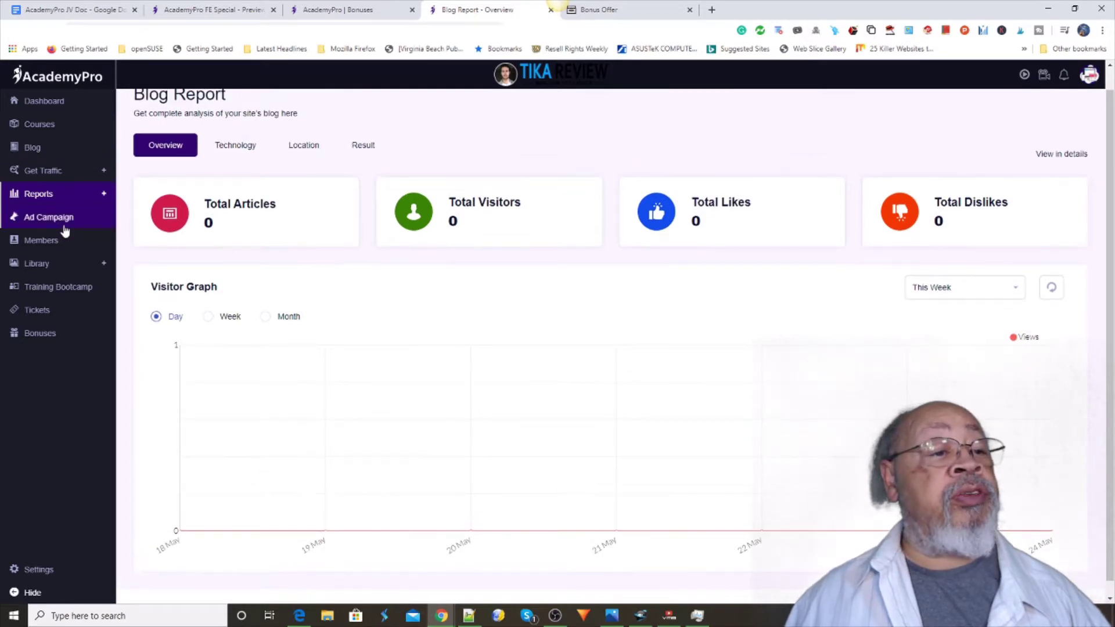
left_click(43, 196)
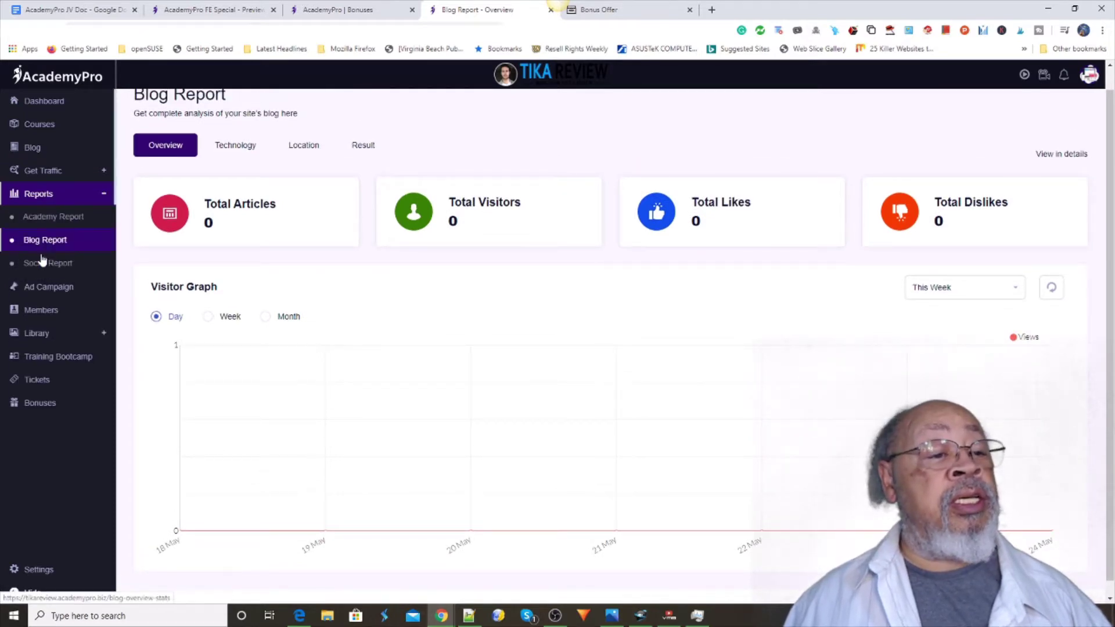
left_click(38, 265)
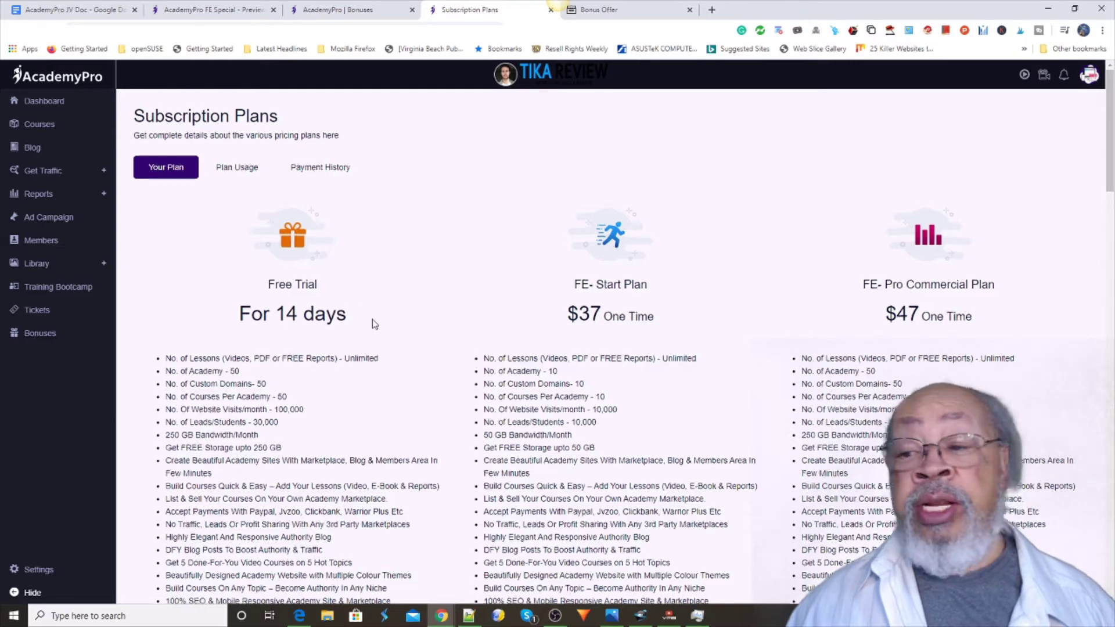
scroll(375, 324, "down", 2)
scroll(374, 327, "up", 1)
scroll(371, 331, "up", 1)
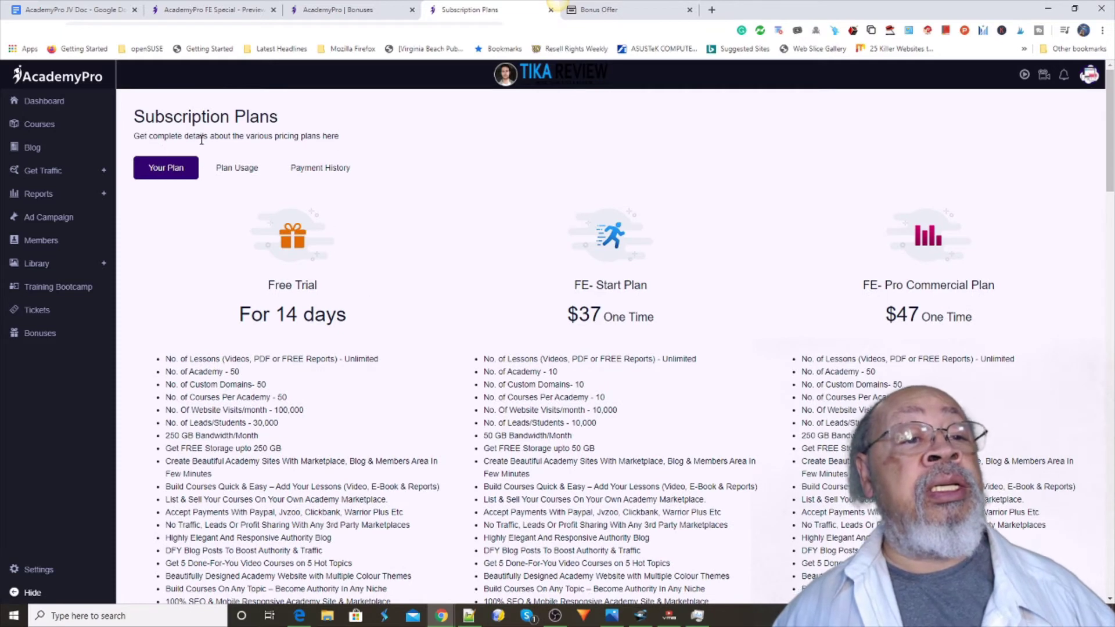
left_click(245, 175)
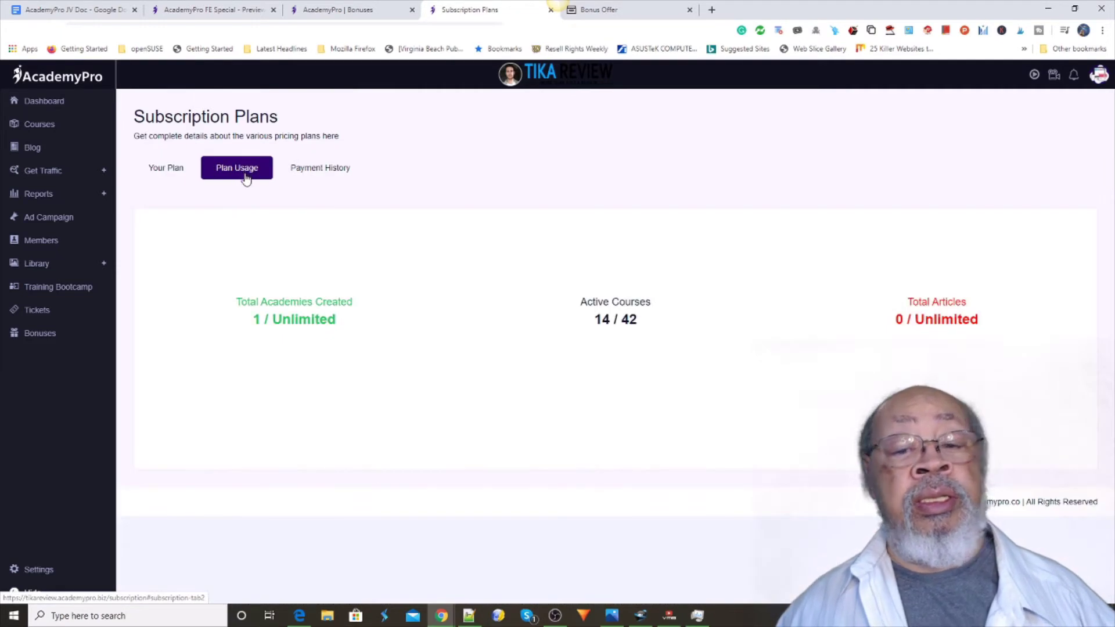
left_click(169, 170)
scroll(361, 414, "down", 3)
scroll(361, 417, "down", 1)
scroll(360, 416, "down", 1)
scroll(361, 416, "down", 2)
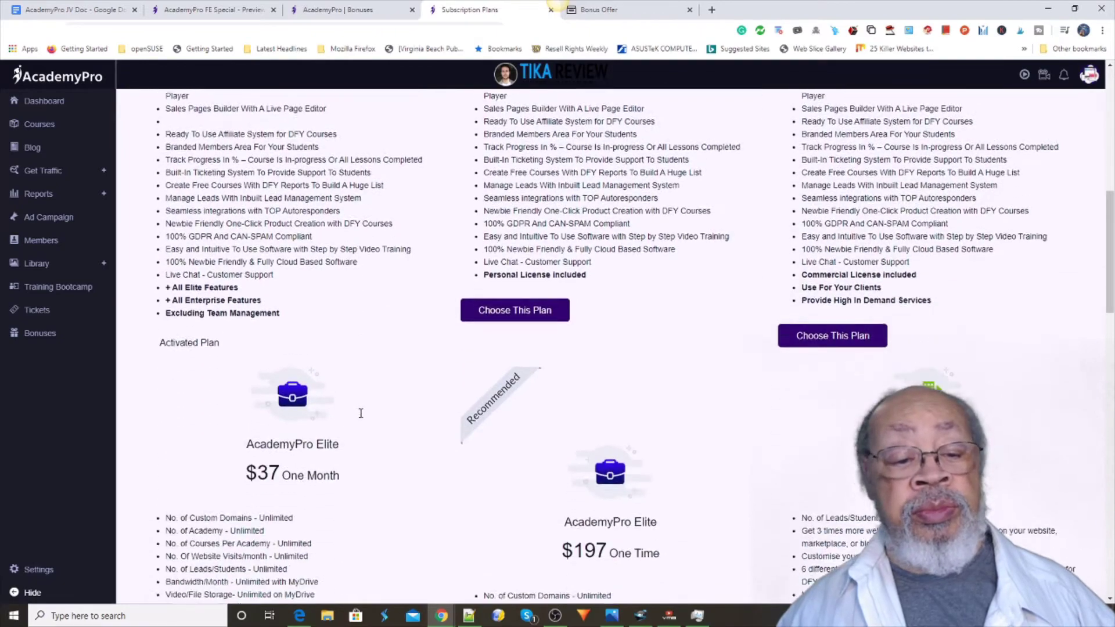
scroll(361, 415, "down", 1)
scroll(359, 415, "down", 1)
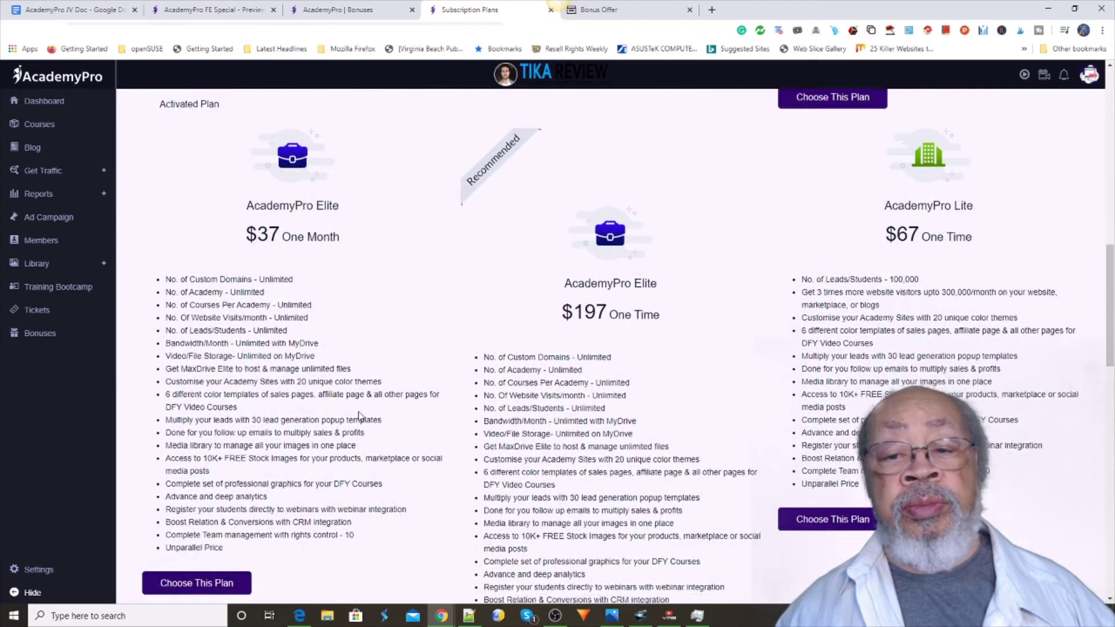
scroll(357, 415, "up", 2)
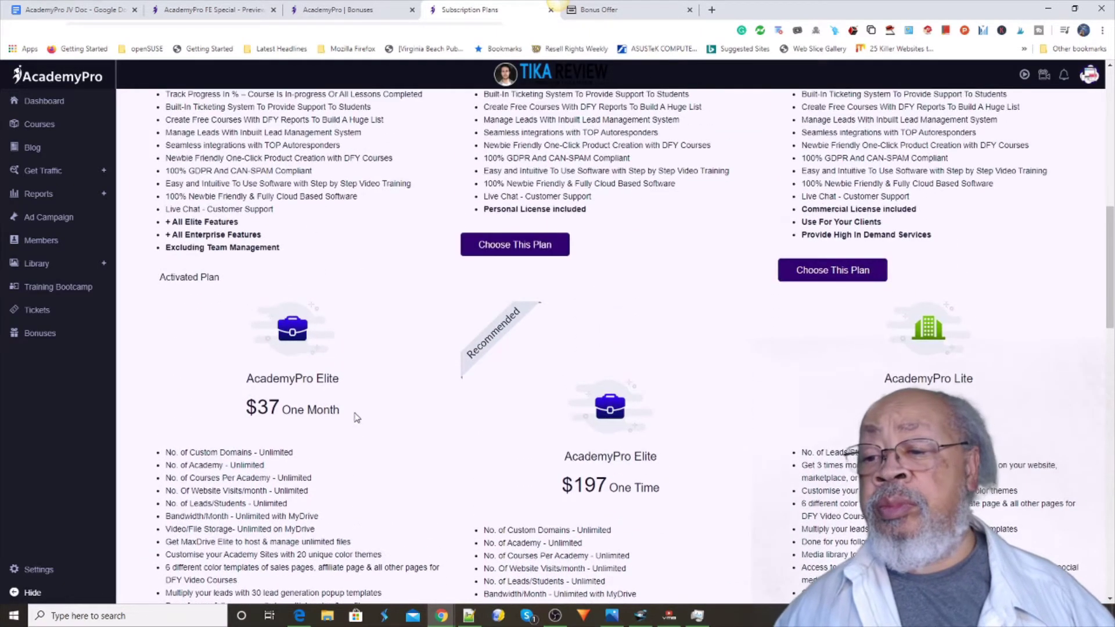
scroll(354, 418, "up", 3)
scroll(354, 418, "up", 2)
scroll(355, 418, "up", 1)
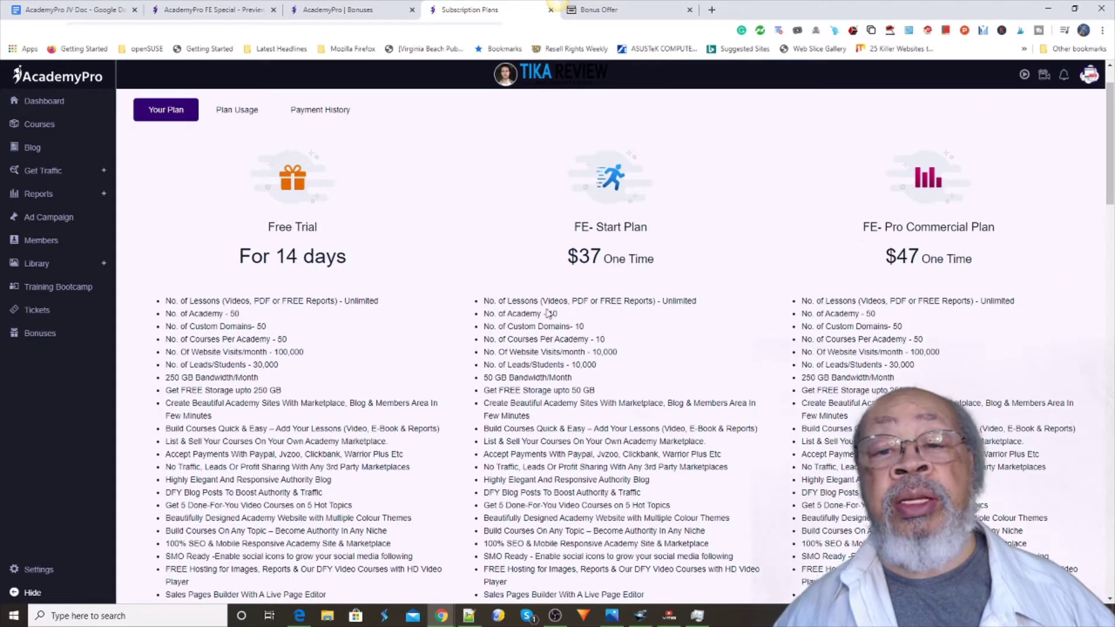
scroll(631, 342, "up", 1)
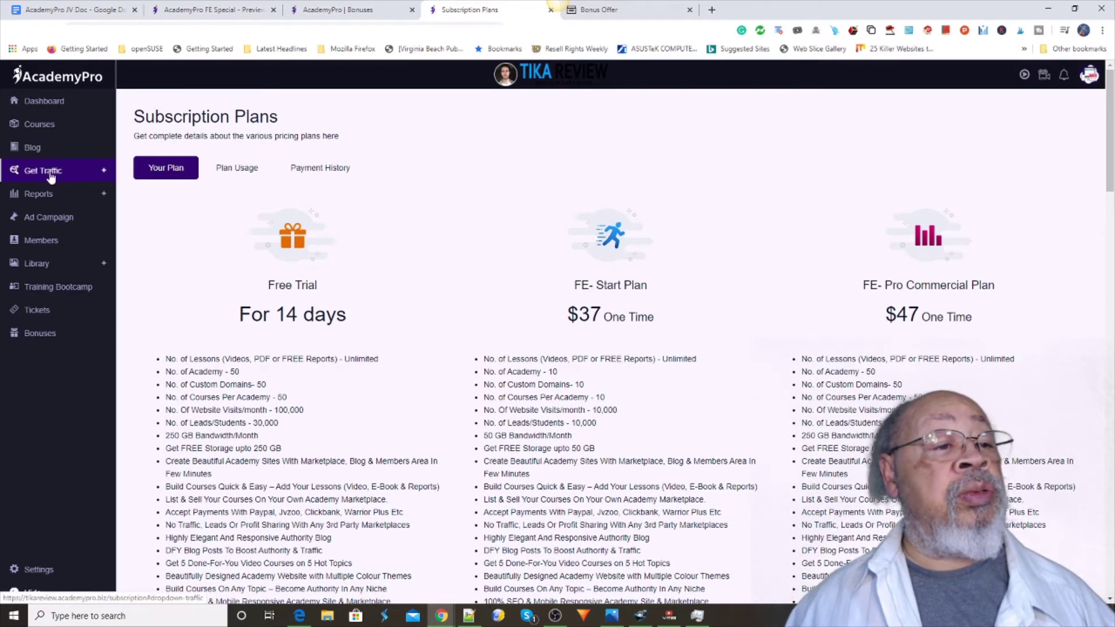
- Visit Ad Campaign and the empty Members Area, then open Library > My Files
left_click(105, 173)
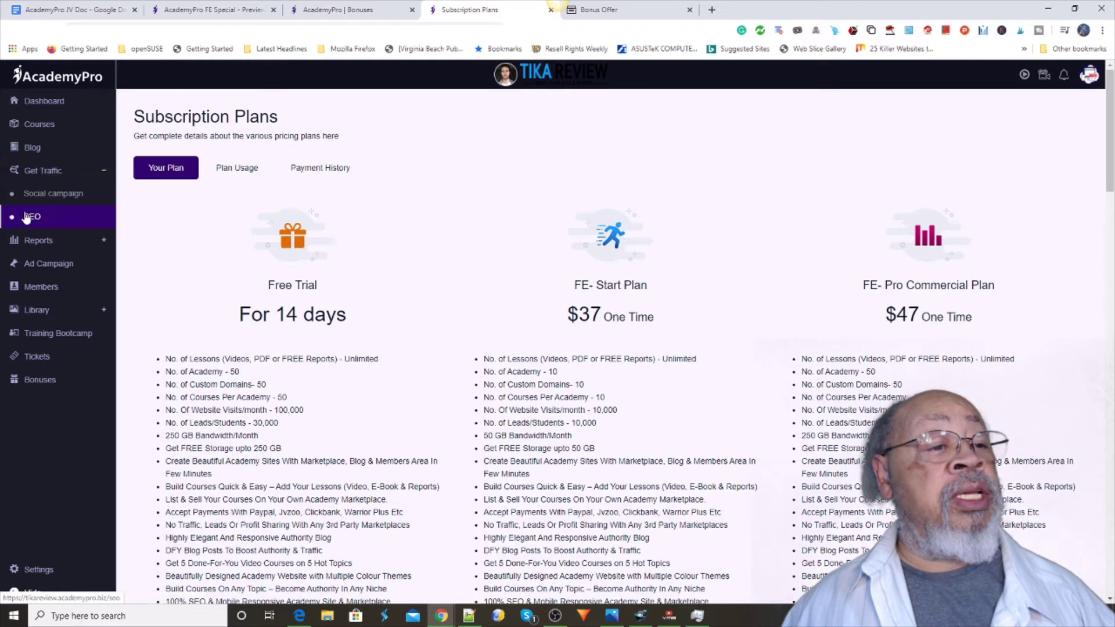
left_click(43, 242)
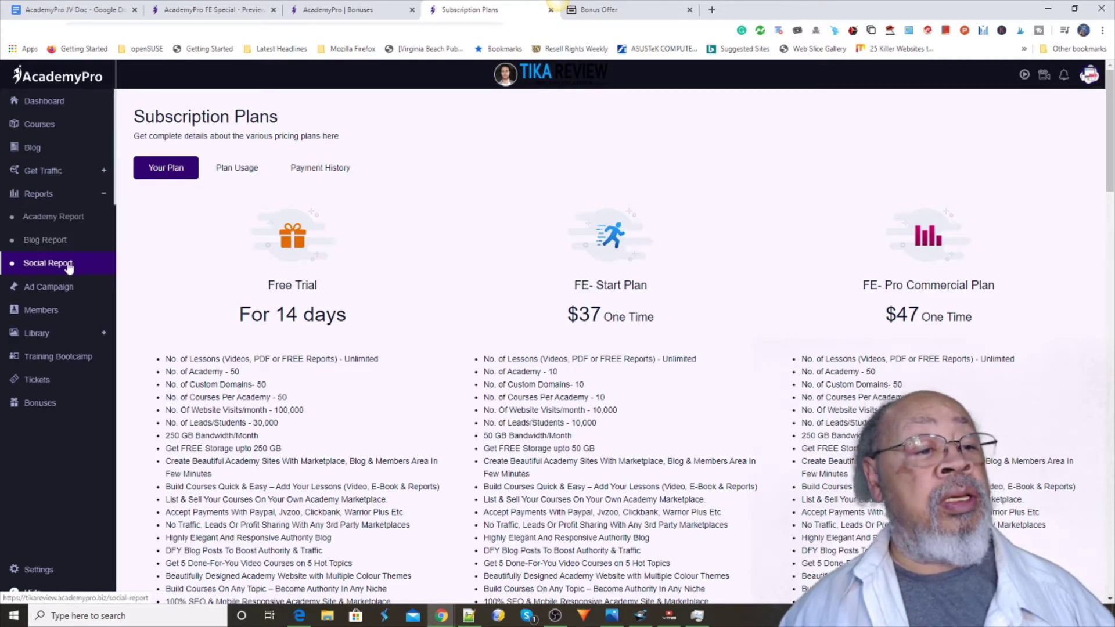
left_click(70, 291)
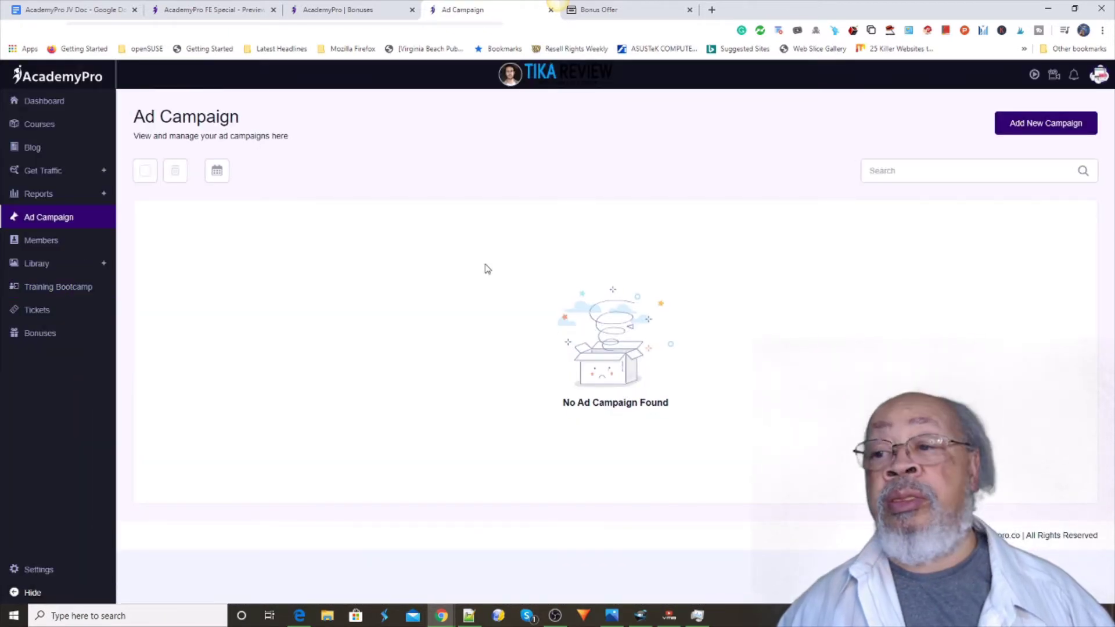
left_click(39, 241)
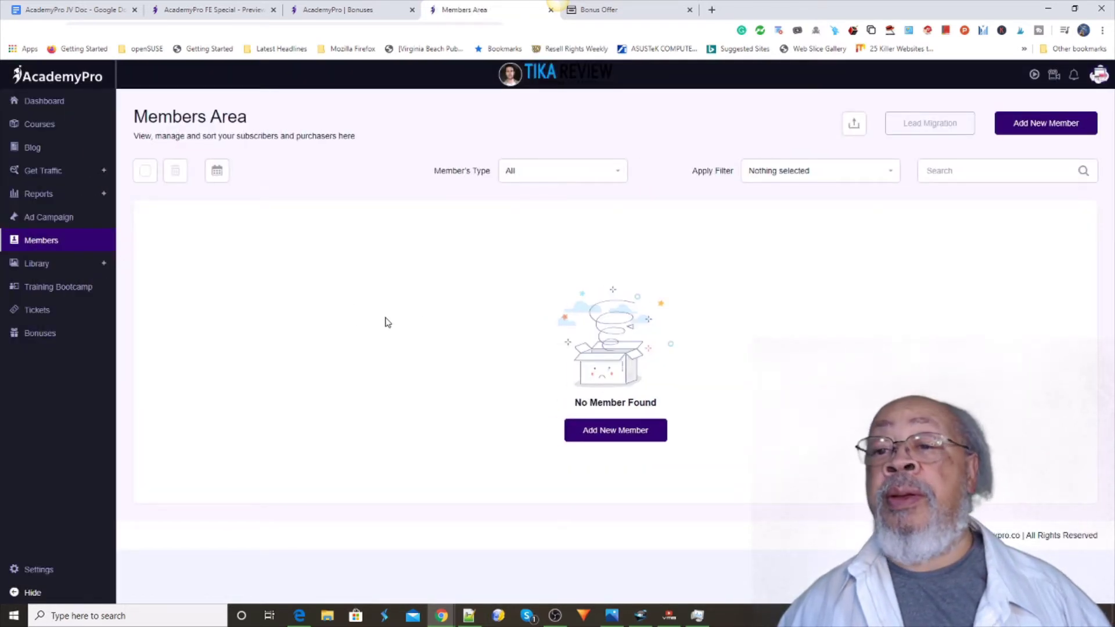
left_click(39, 264)
left_click(38, 289)
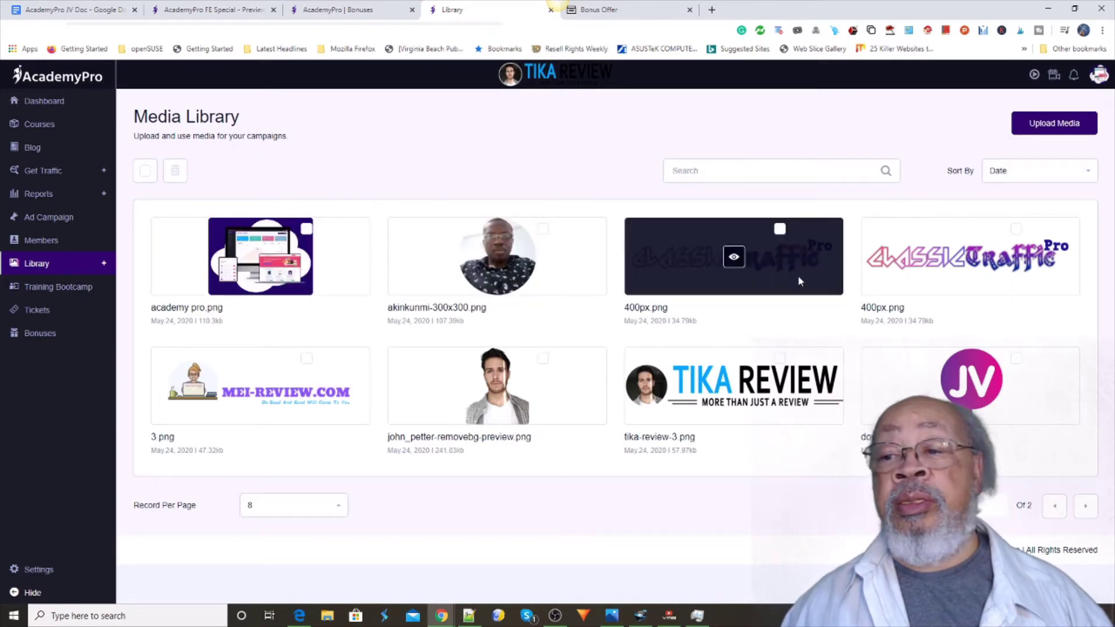
- Check the empty Free Stock Images and the MyDrive login, then open Manage Tickets
left_click(37, 263)
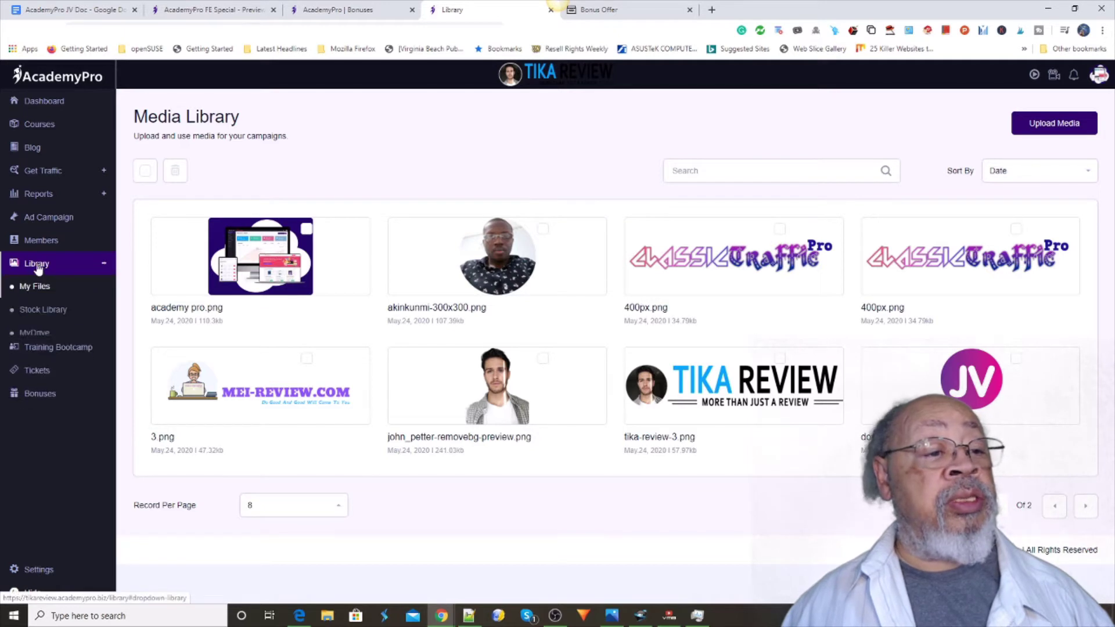
left_click(35, 311)
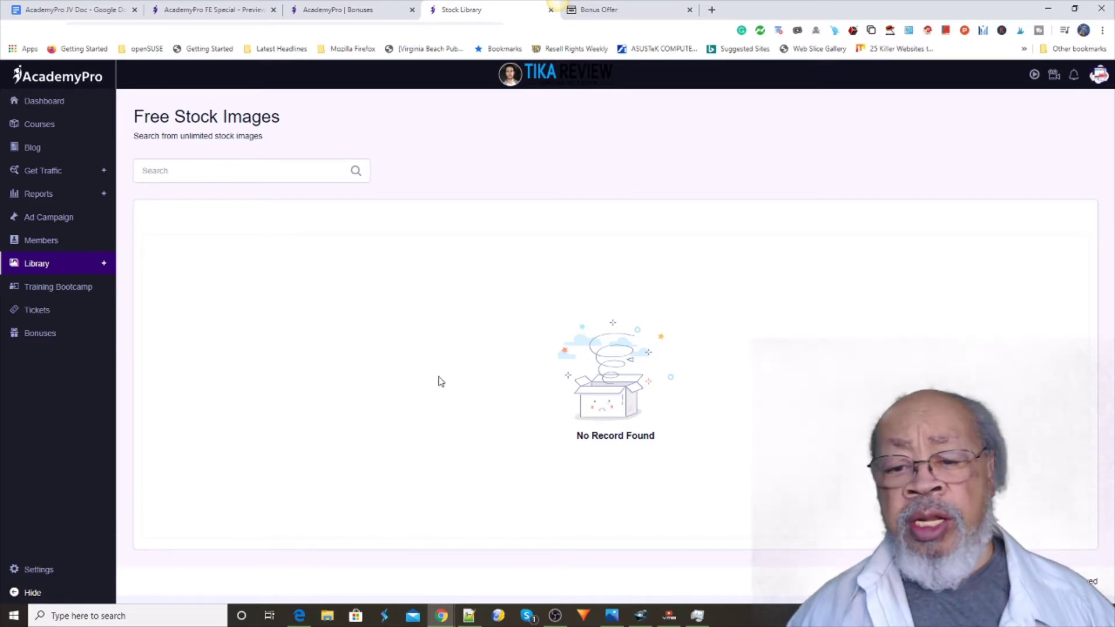
left_click(44, 264)
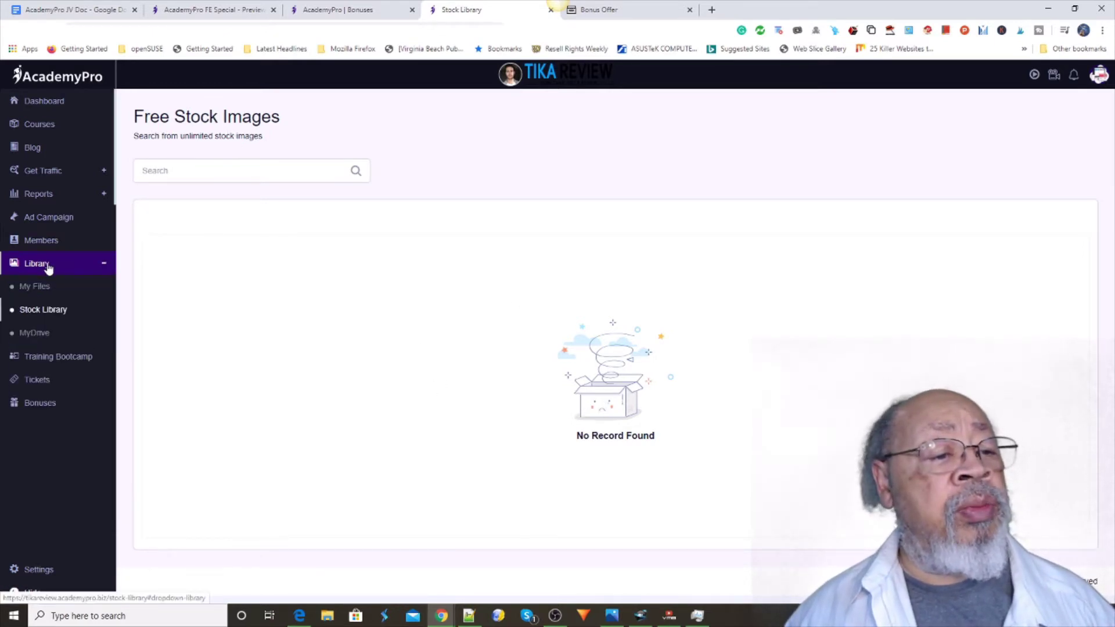
left_click(37, 334)
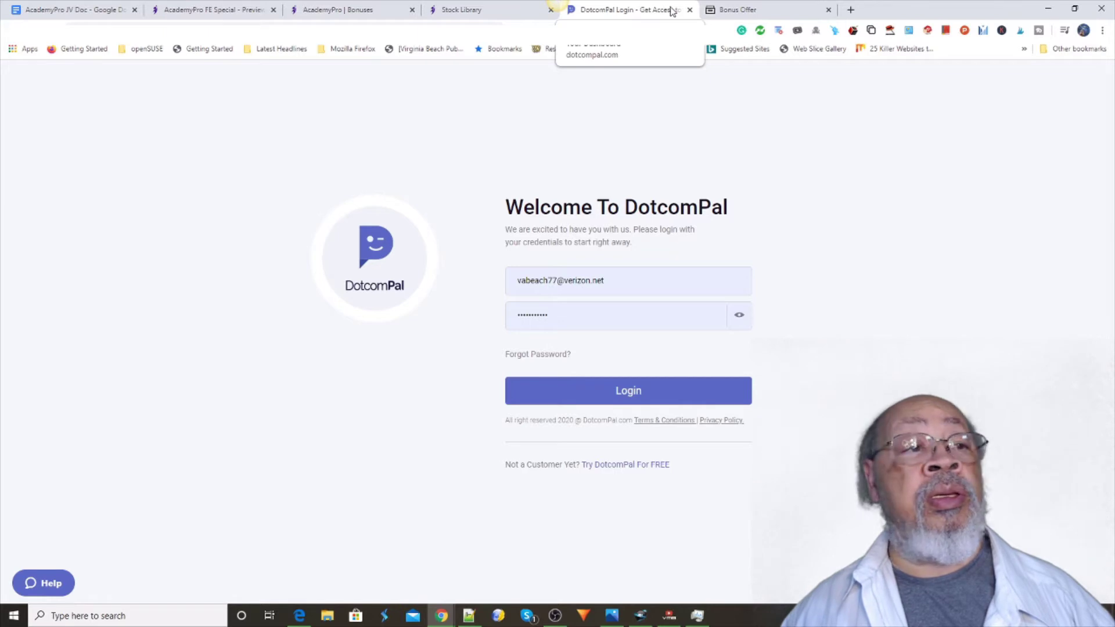
left_click(689, 12)
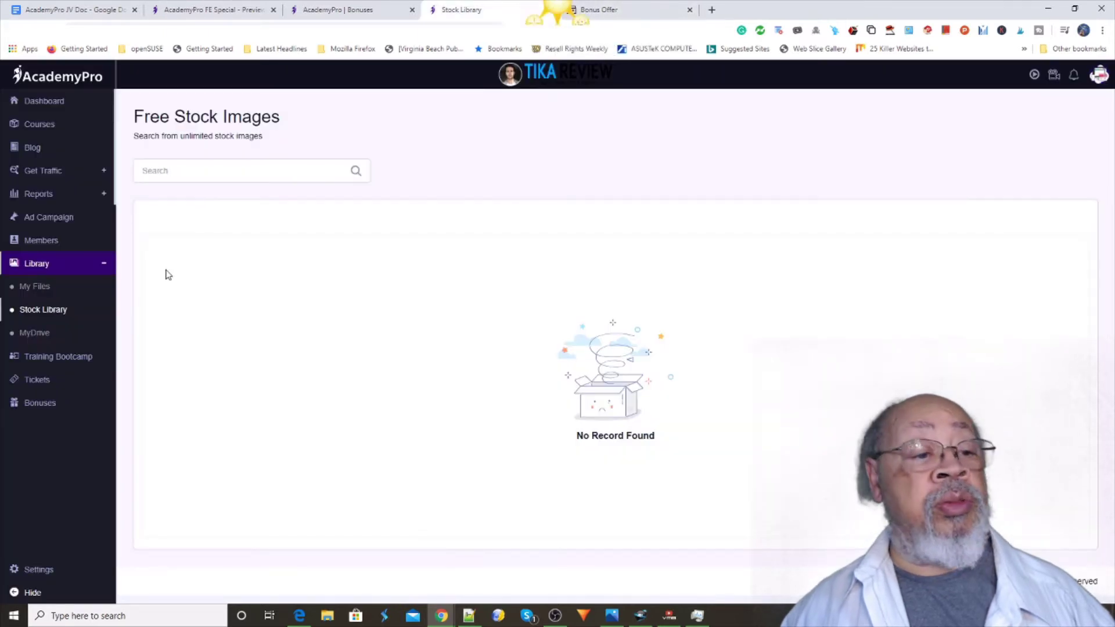
left_click(32, 382)
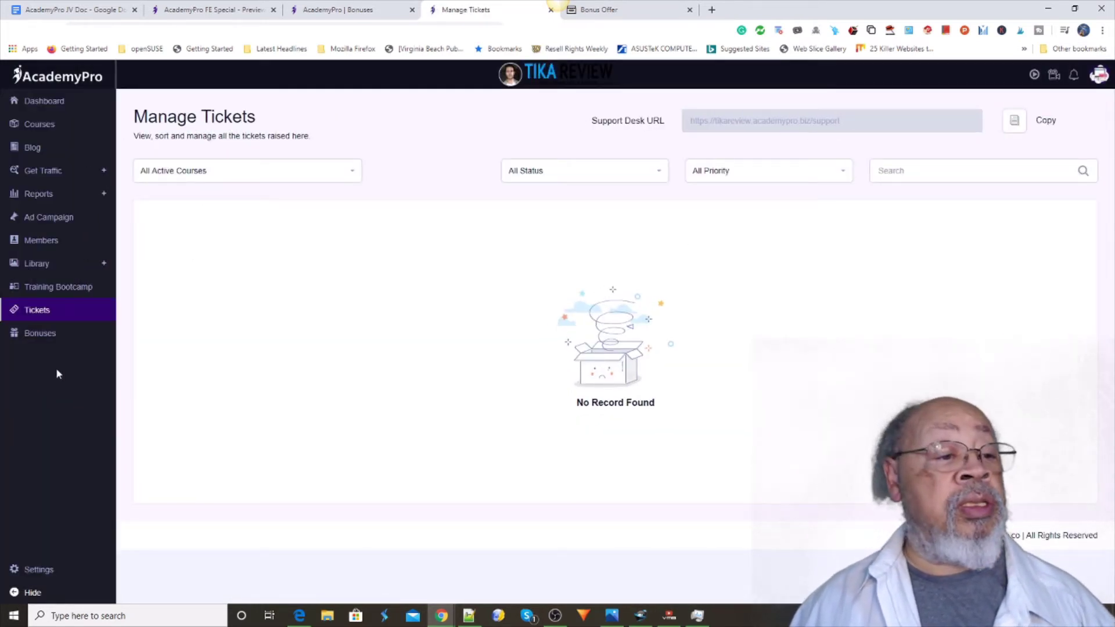
- Open Bonuses, listing eWriterPro, Infopreneur Academy, Course Ninja and Home Studio On A Budget
left_click(40, 333)
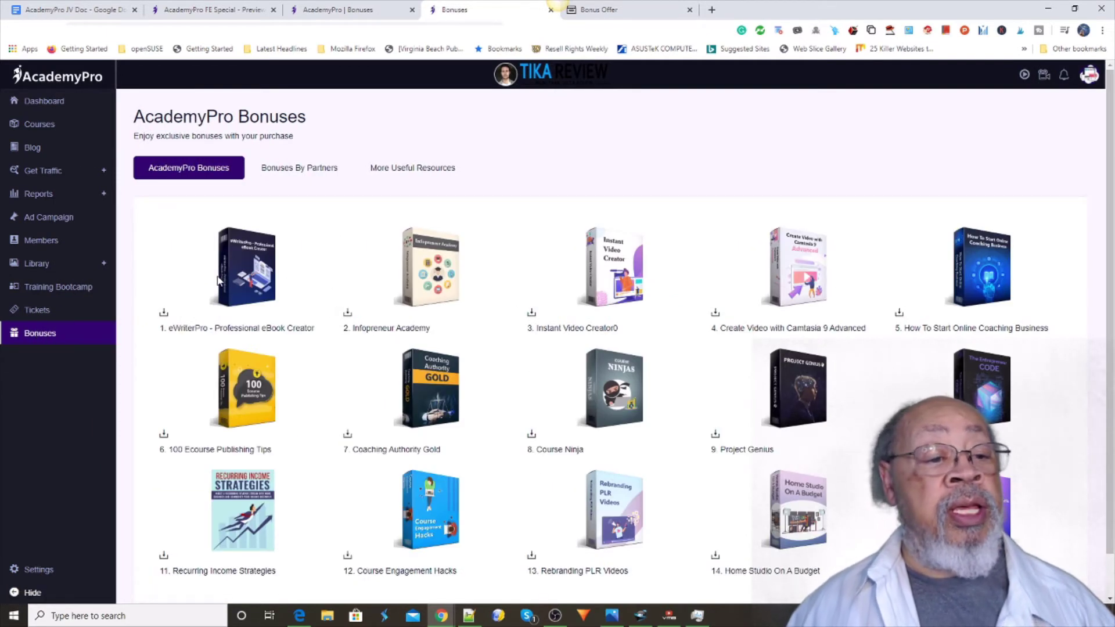
scroll(279, 305, "down", 1)
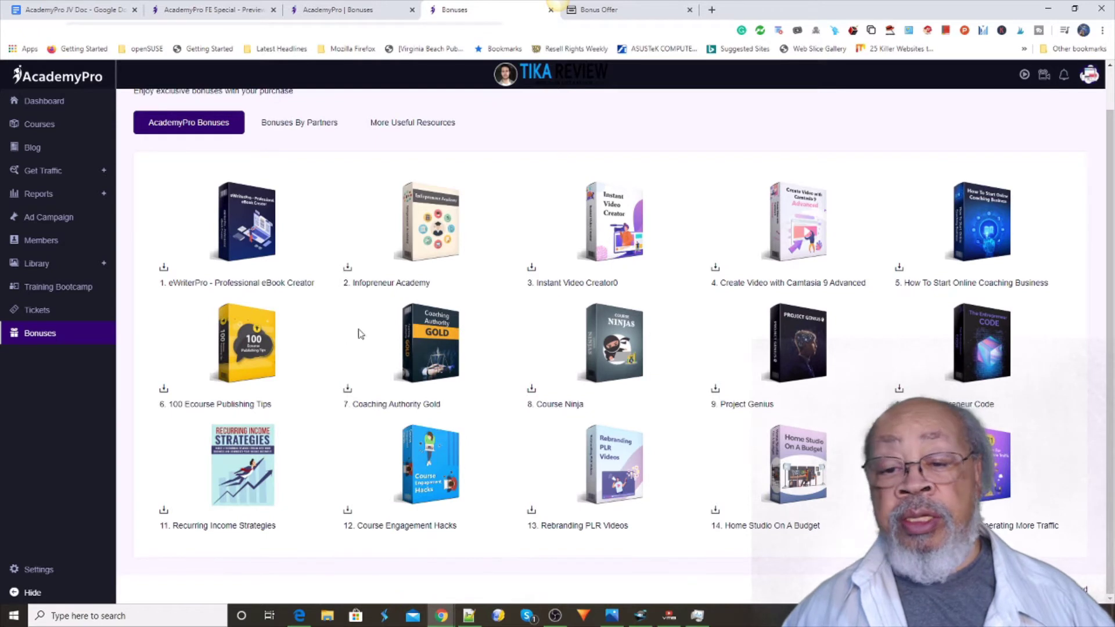
scroll(367, 334, "up", 1)
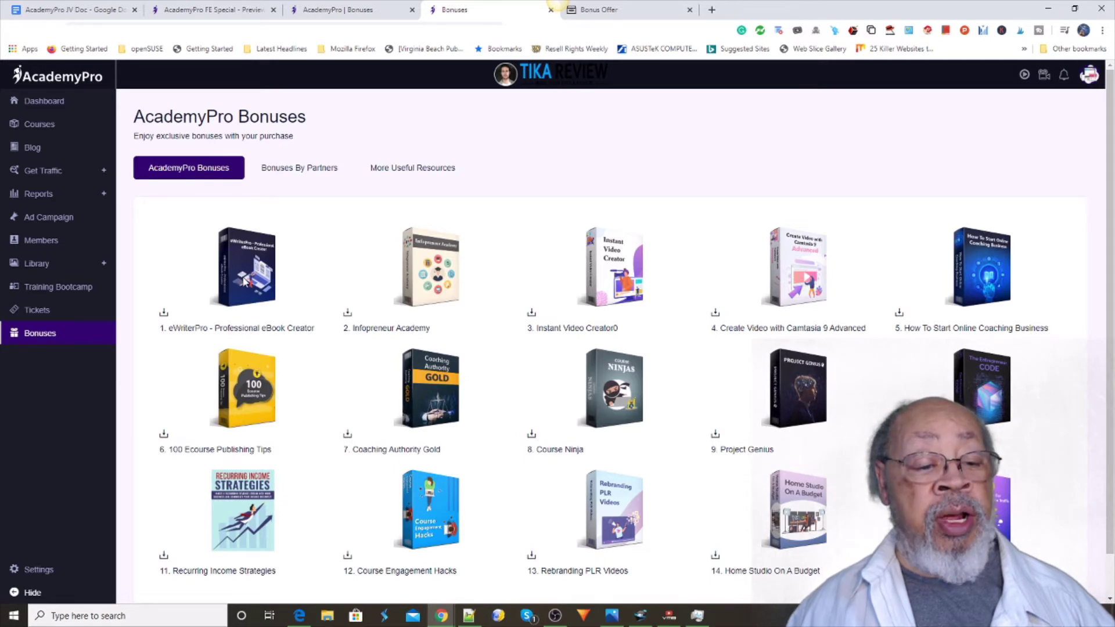
scroll(249, 297, "down", 1)
scroll(256, 318, "up", 1)
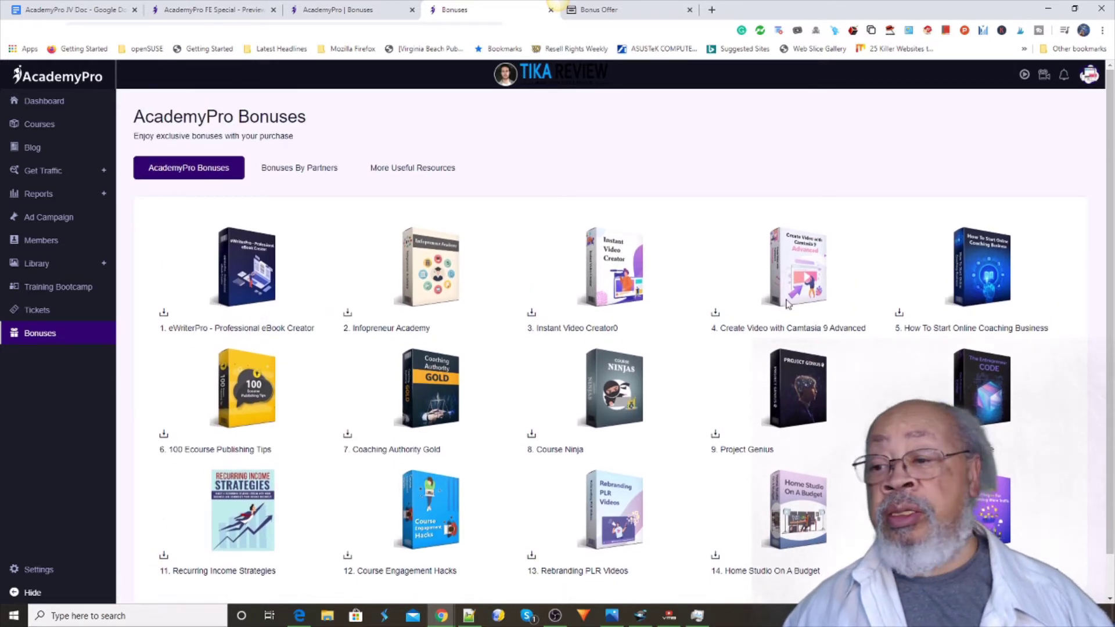
- Switch to the special bonus offer page to reach the AcademyPro vs Udemy/Teachable/Kajabi comparison
left_click(345, 10)
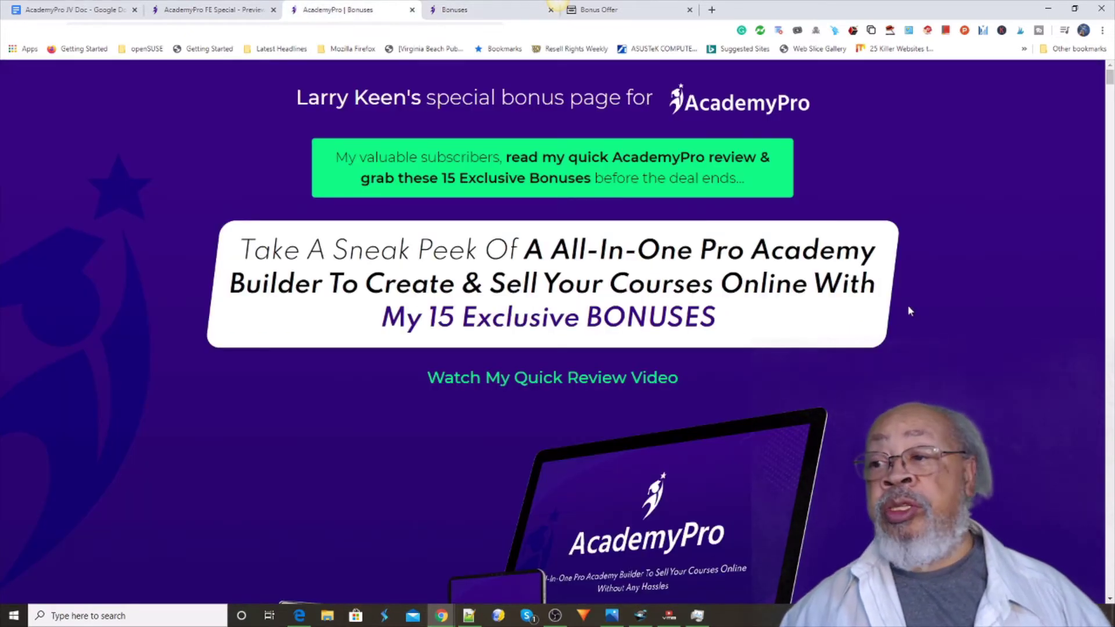
scroll(914, 308, "down", 3)
scroll(913, 319, "up", 3)
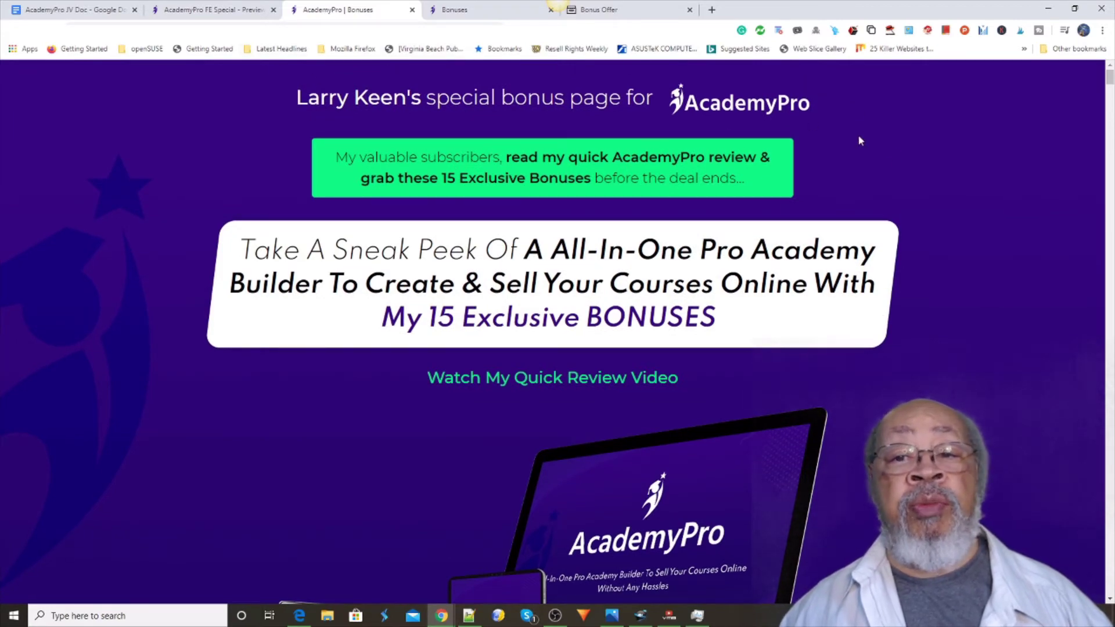
scroll(938, 281, "down", 1)
scroll(834, 312, "down", 3)
scroll(828, 318, "down", 4)
scroll(827, 322, "down", 4)
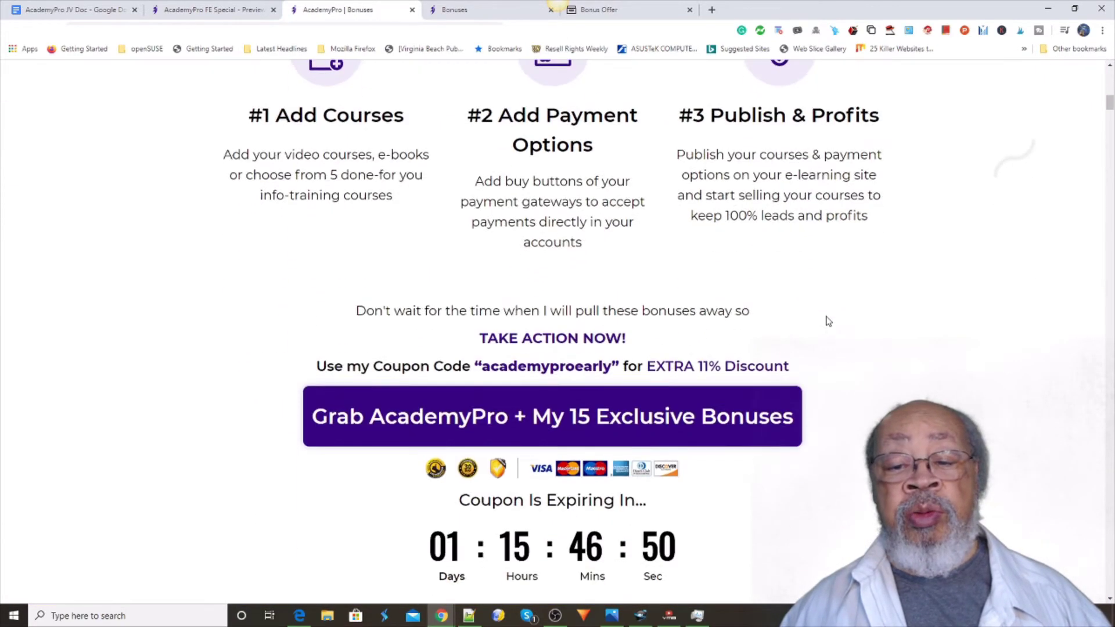
scroll(827, 321, "down", 3)
scroll(830, 324, "down", 1)
scroll(830, 327, "down", 3)
scroll(830, 329, "down", 3)
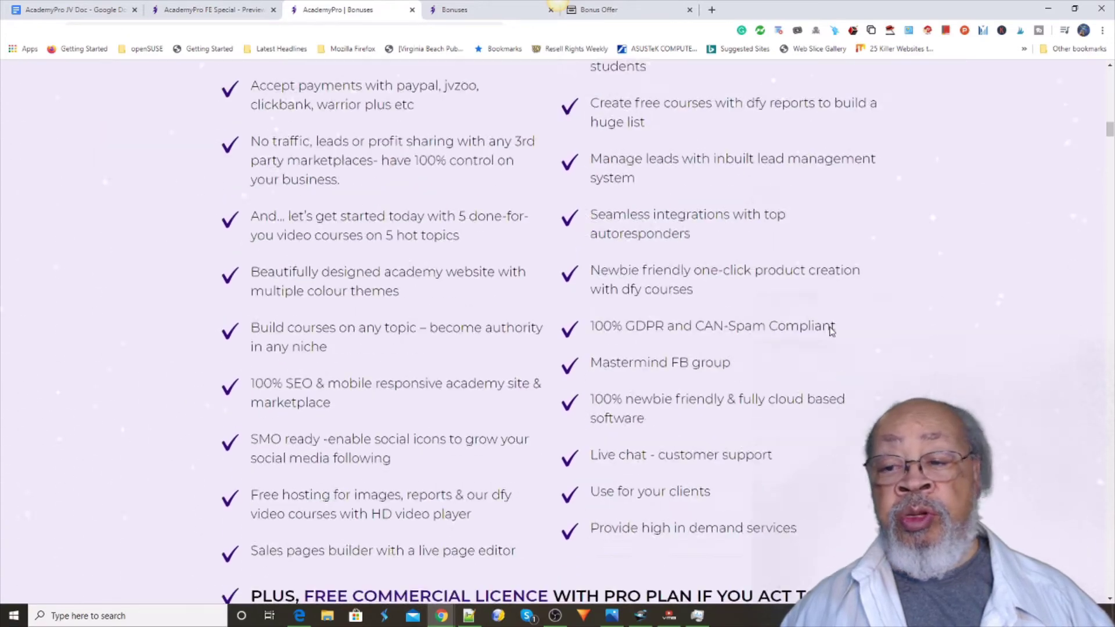
scroll(831, 330, "down", 4)
scroll(830, 331, "down", 3)
scroll(832, 331, "down", 1)
scroll(832, 331, "down", 3)
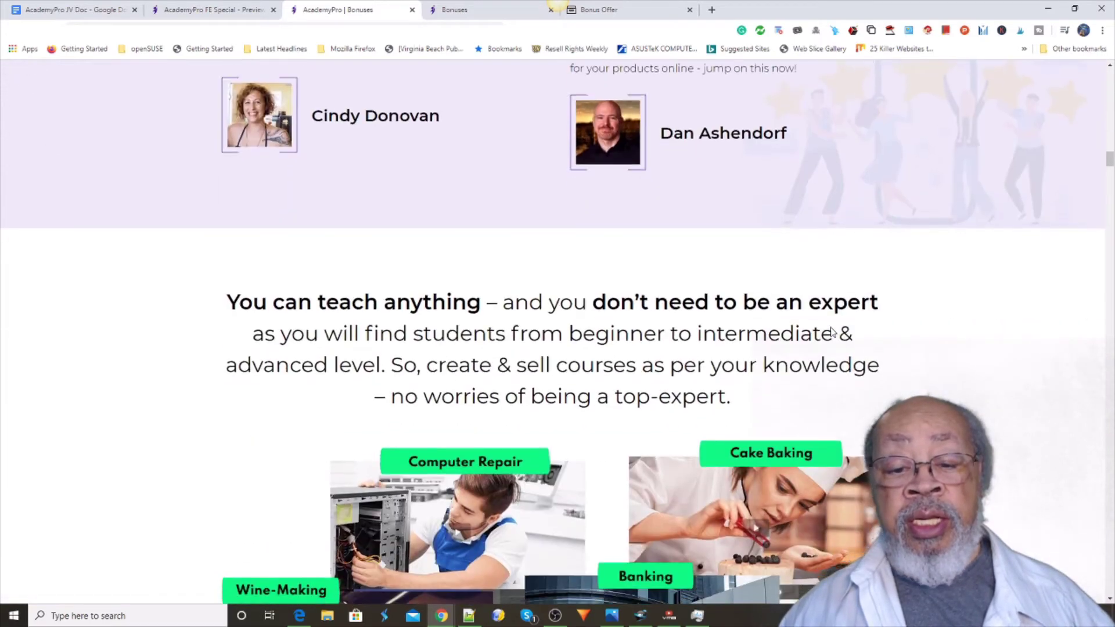
scroll(831, 332, "down", 4)
scroll(831, 332, "down", 4)
scroll(831, 333, "down", 3)
scroll(830, 334, "down", 3)
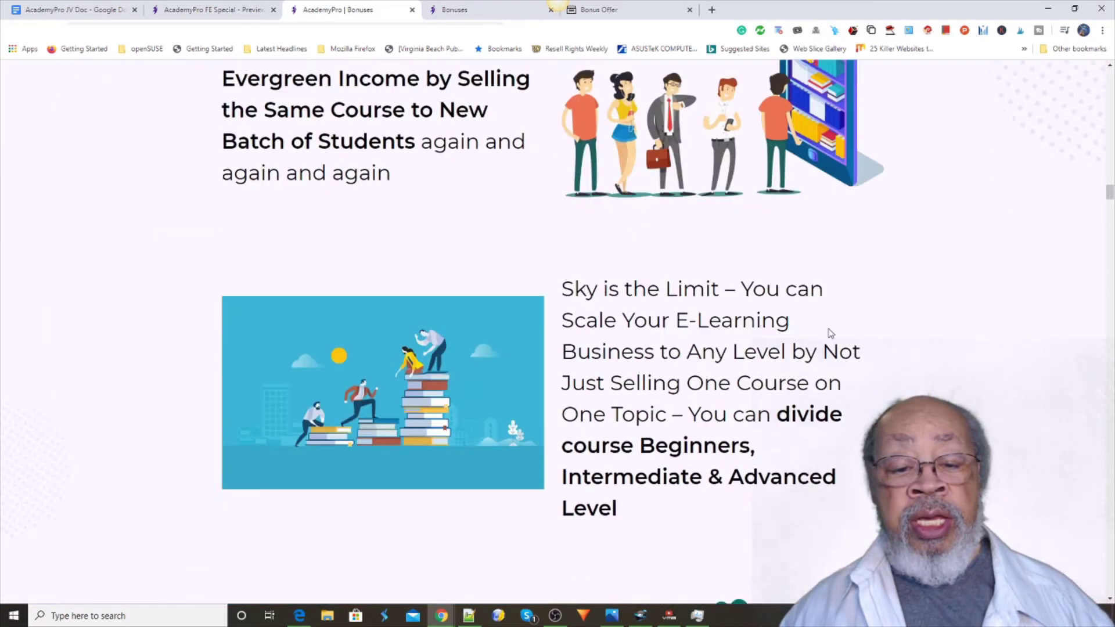
scroll(830, 333, "down", 3)
scroll(824, 338, "down", 4)
scroll(822, 340, "down", 3)
scroll(819, 341, "down", 4)
scroll(817, 344, "down", 4)
scroll(814, 343, "down", 4)
scroll(814, 344, "down", 4)
scroll(814, 341, "down", 1)
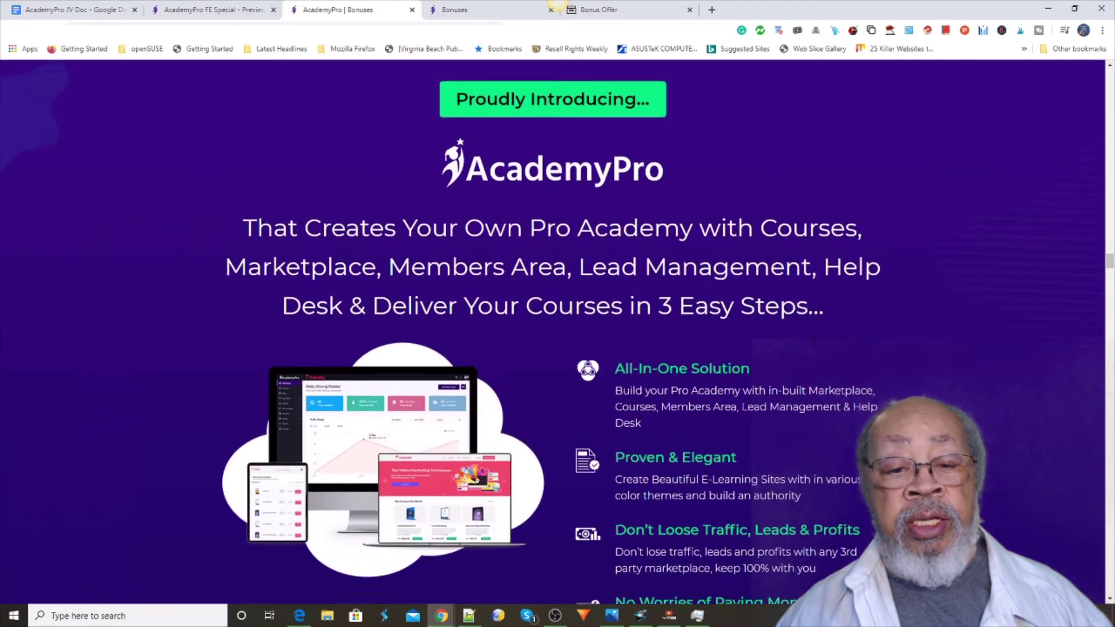
scroll(814, 339, "down", 1)
scroll(812, 339, "down", 3)
scroll(812, 339, "down", 2)
scroll(810, 342, "down", 3)
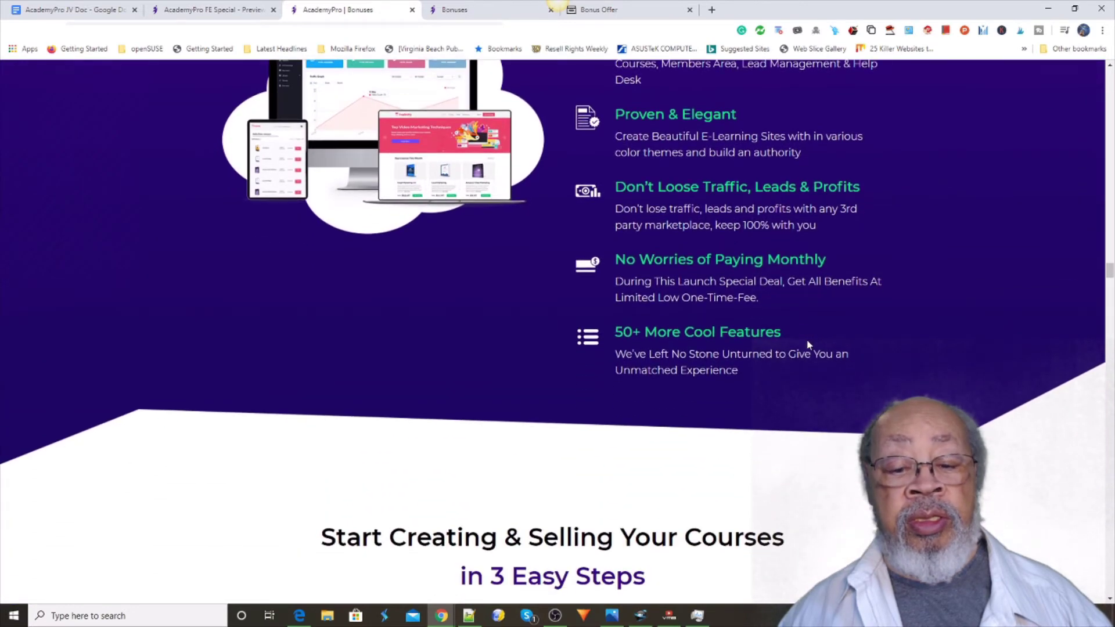
scroll(808, 345, "down", 4)
scroll(807, 344, "down", 3)
scroll(807, 346, "down", 2)
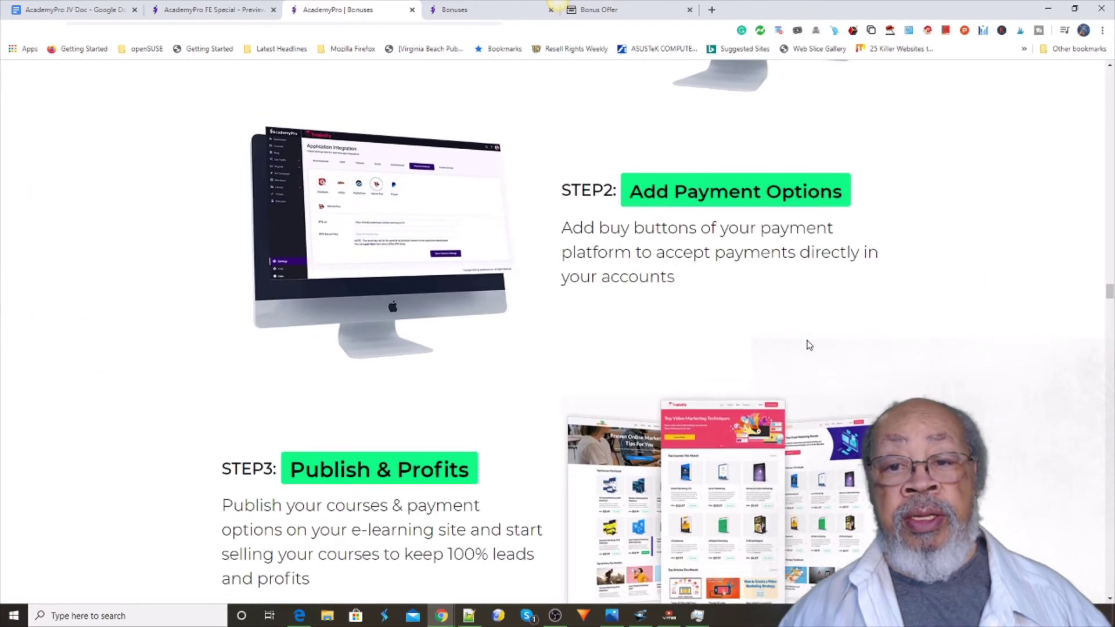
scroll(806, 344, "down", 4)
scroll(804, 343, "down", 1)
scroll(804, 343, "down", 3)
scroll(811, 344, "down", 4)
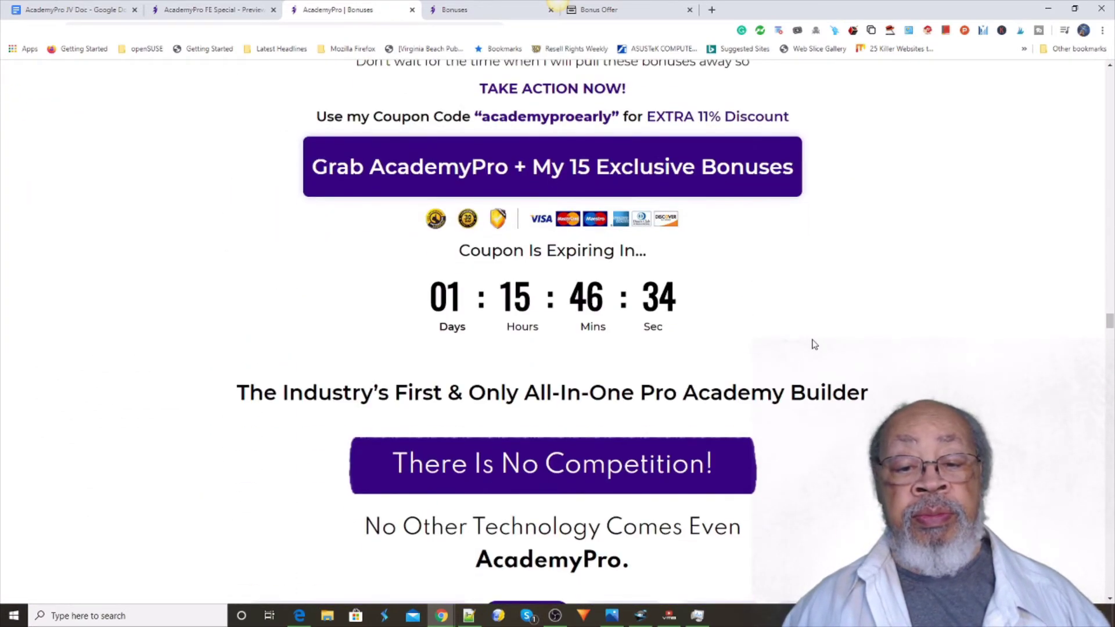
scroll(813, 344, "down", 4)
scroll(812, 345, "down", 3)
scroll(811, 344, "up", 3)
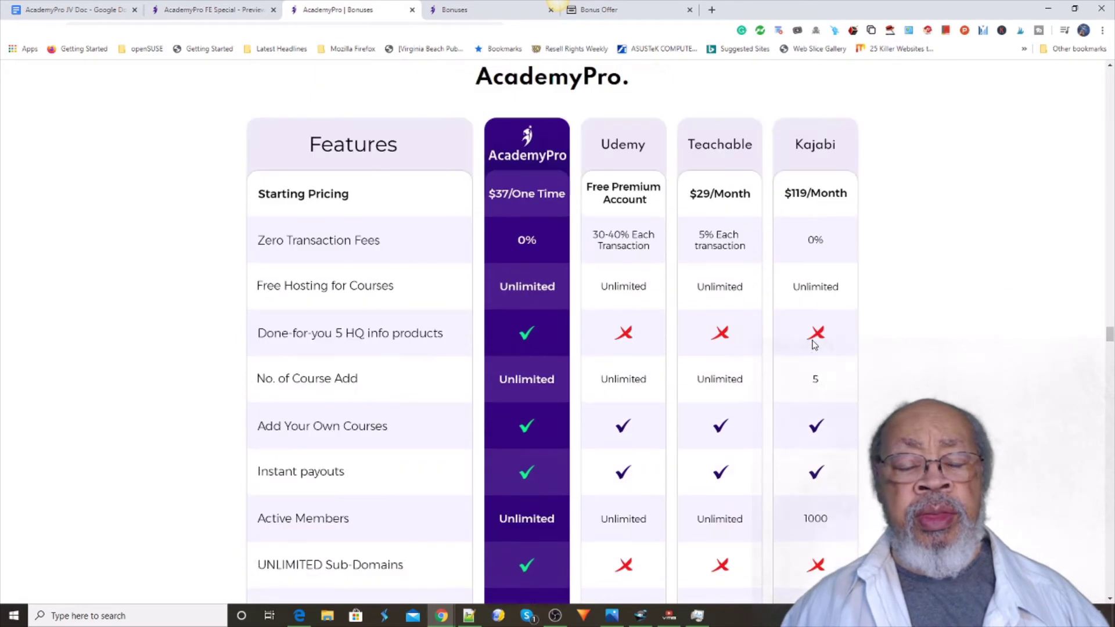
scroll(812, 344, "up", 3)
scroll(811, 340, "up", 2)
scroll(812, 341, "down", 1)
scroll(813, 342, "down", 2)
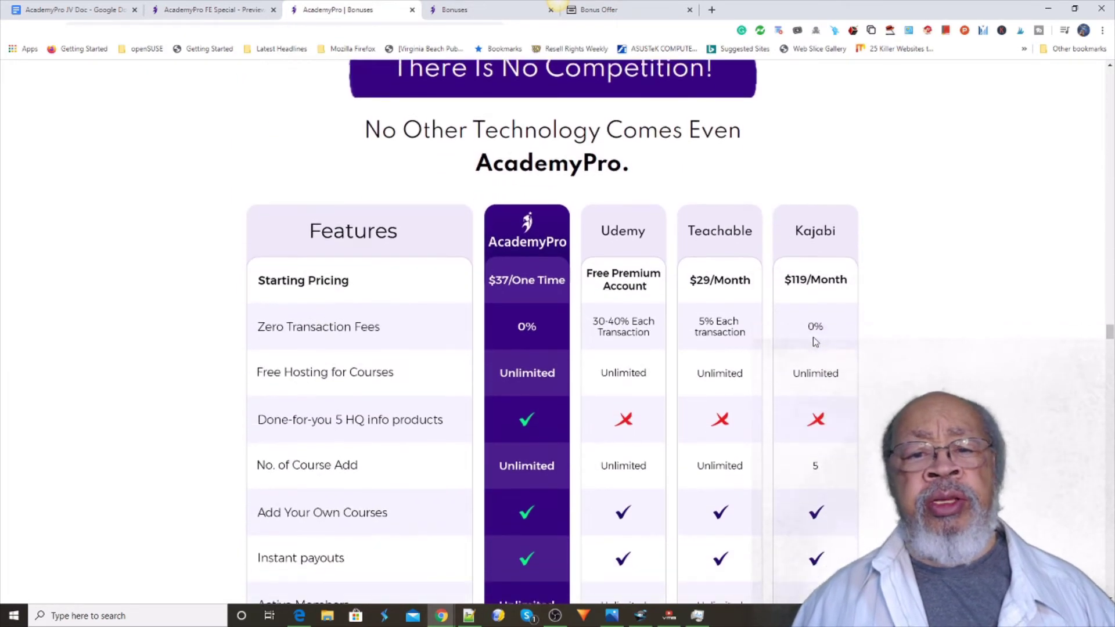
scroll(812, 342, "down", 1)
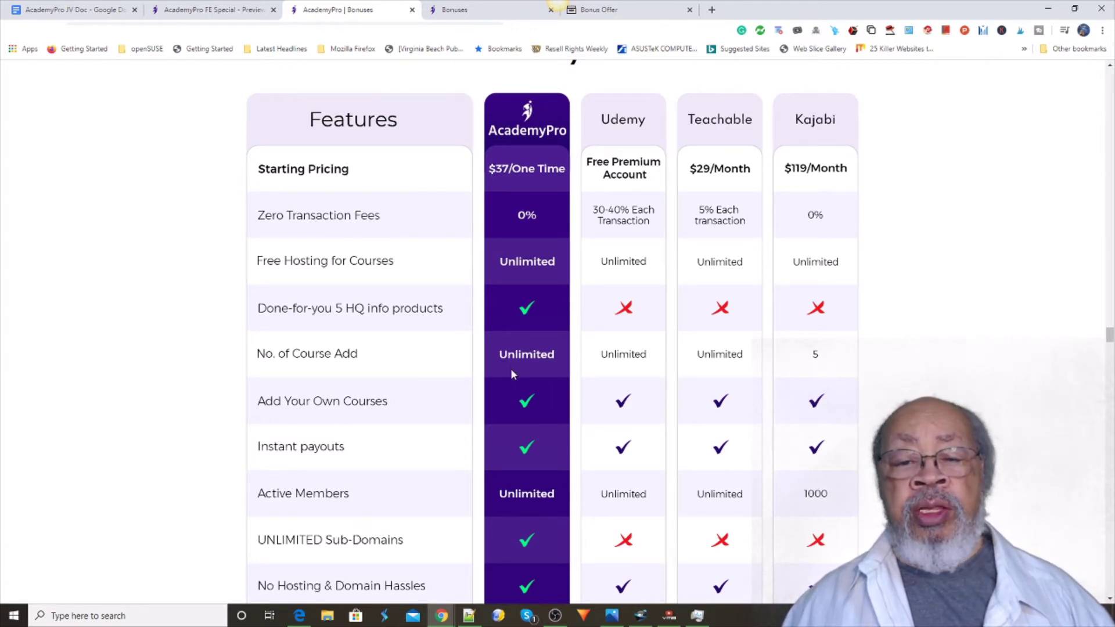
scroll(513, 374, "down", 1)
scroll(513, 372, "down", 1)
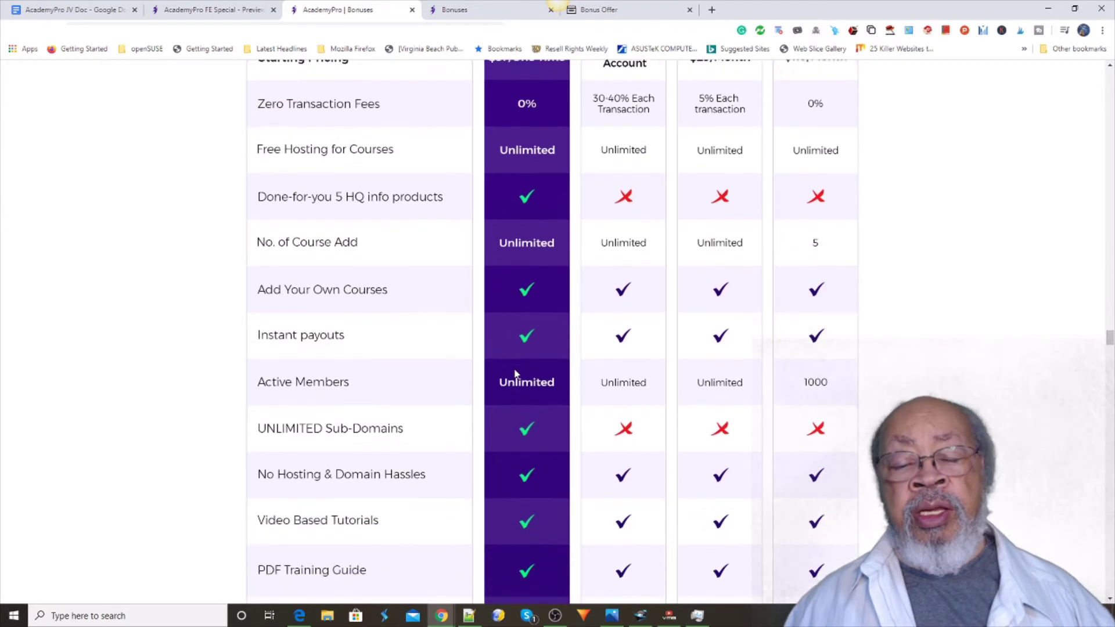
scroll(516, 375, "down", 2)
scroll(515, 372, "up", 2)
scroll(516, 372, "up", 2)
scroll(517, 369, "up", 2)
scroll(521, 369, "up", 2)
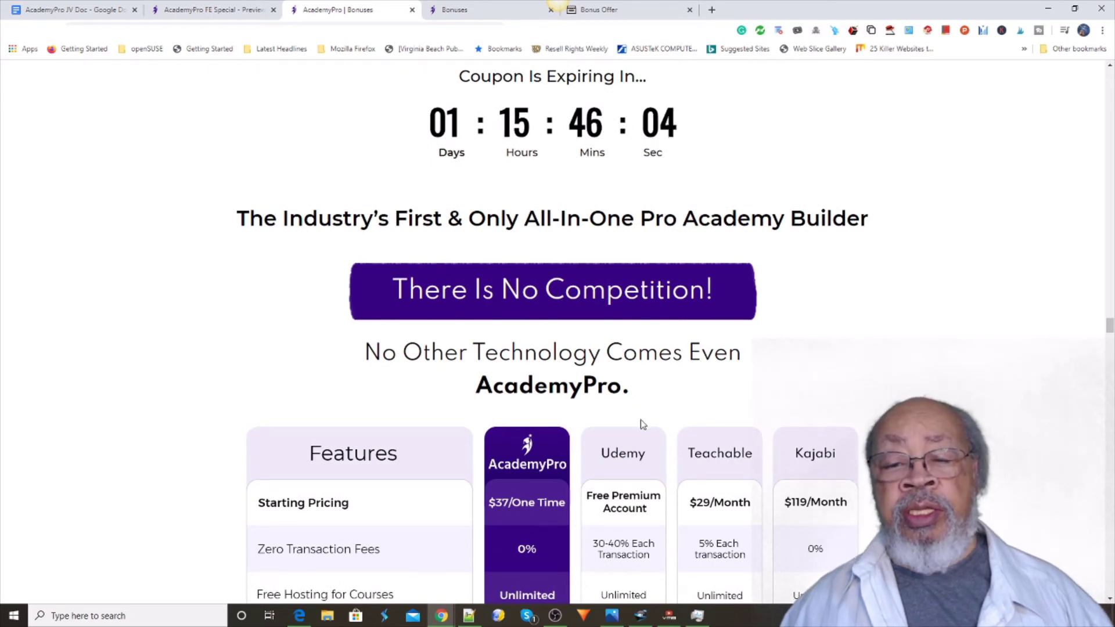
scroll(645, 422, "down", 2)
scroll(647, 425, "down", 2)
scroll(646, 422, "down", 1)
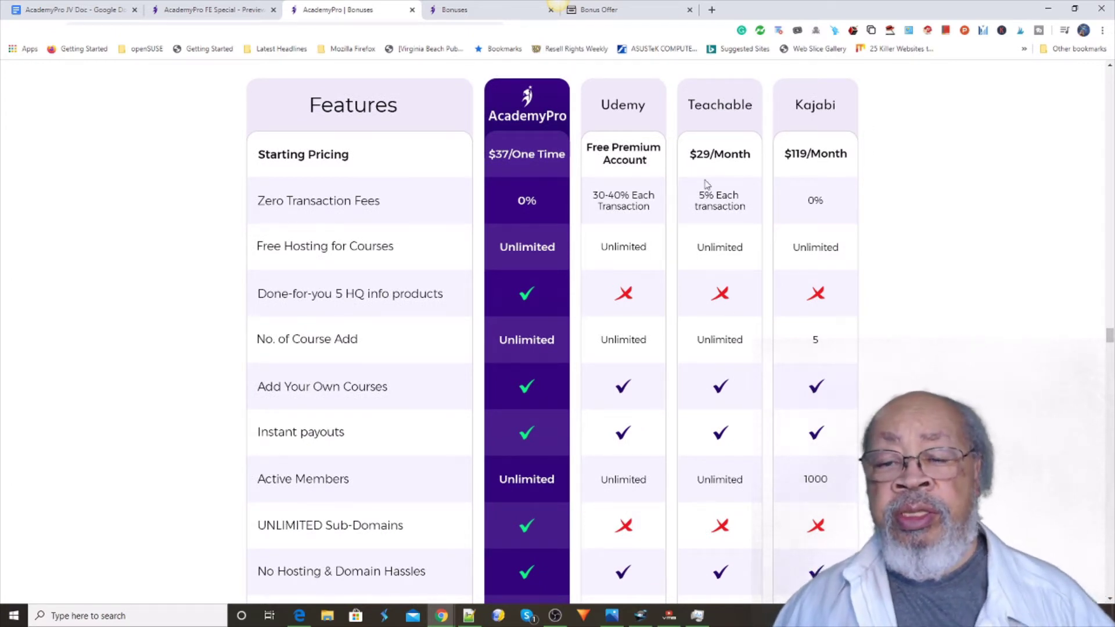
scroll(685, 199, "down", 2)
scroll(667, 209, "down", 2)
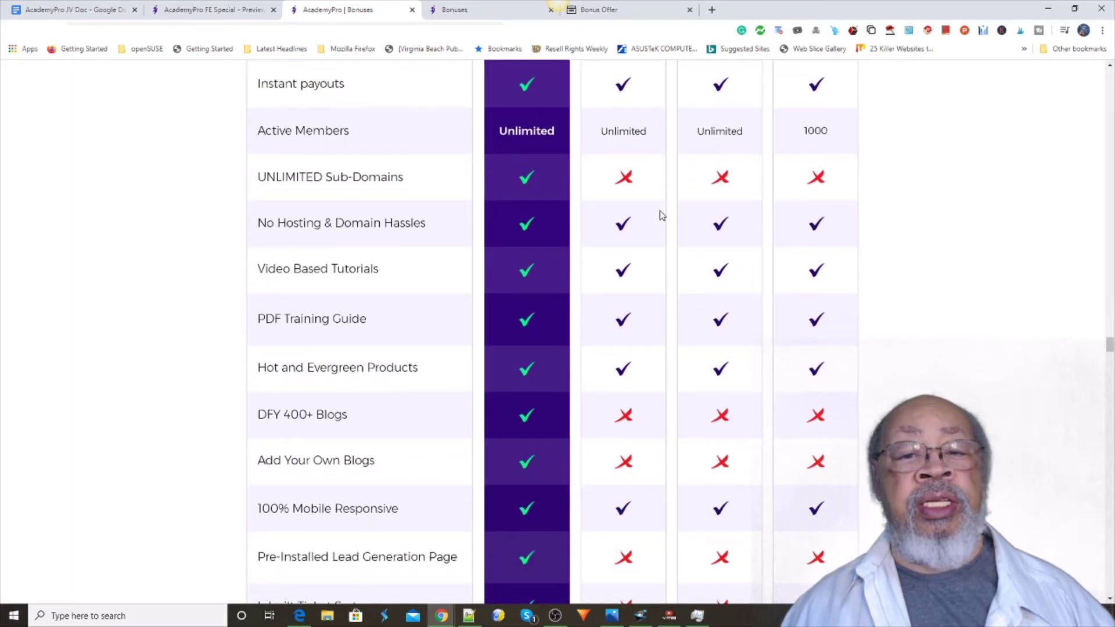
scroll(531, 192, "down", 4)
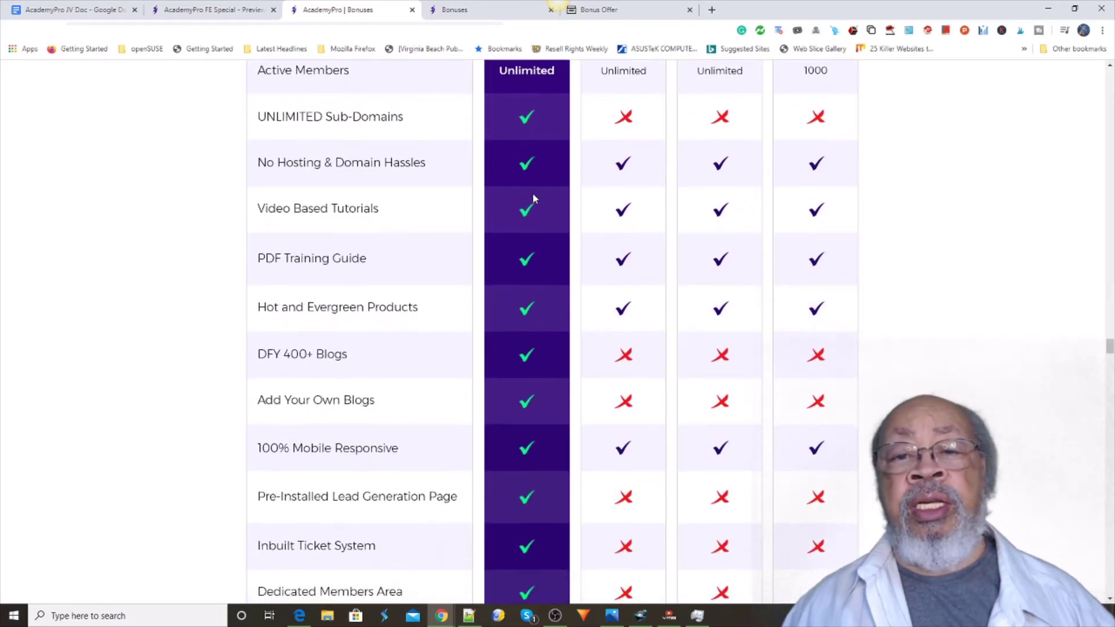
scroll(538, 204, "up", 3)
scroll(539, 202, "up", 1)
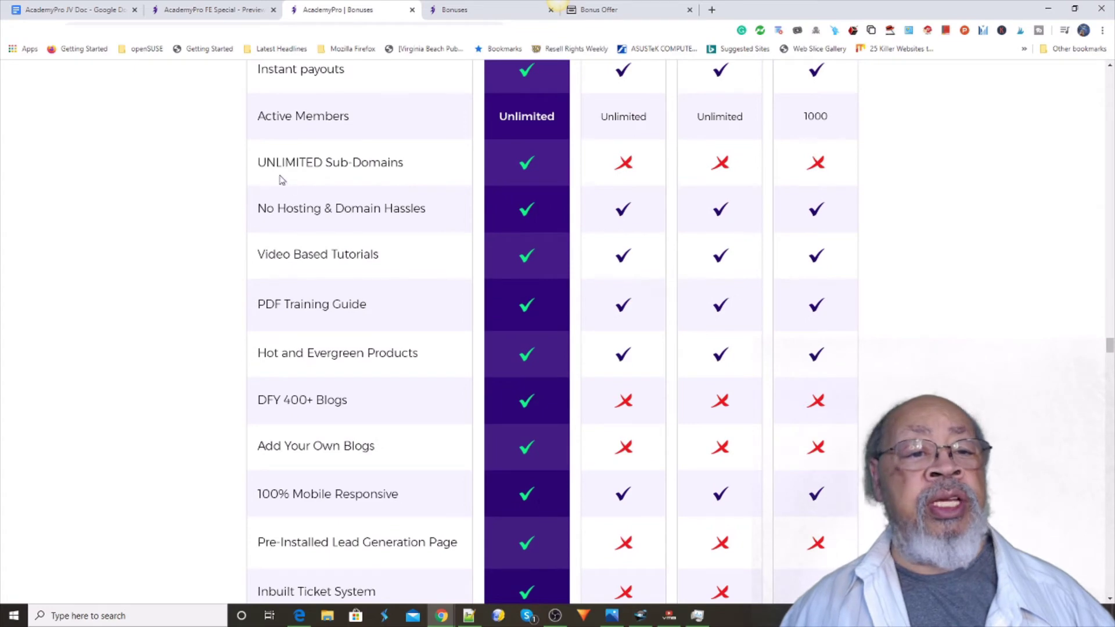
scroll(513, 170, "up", 2)
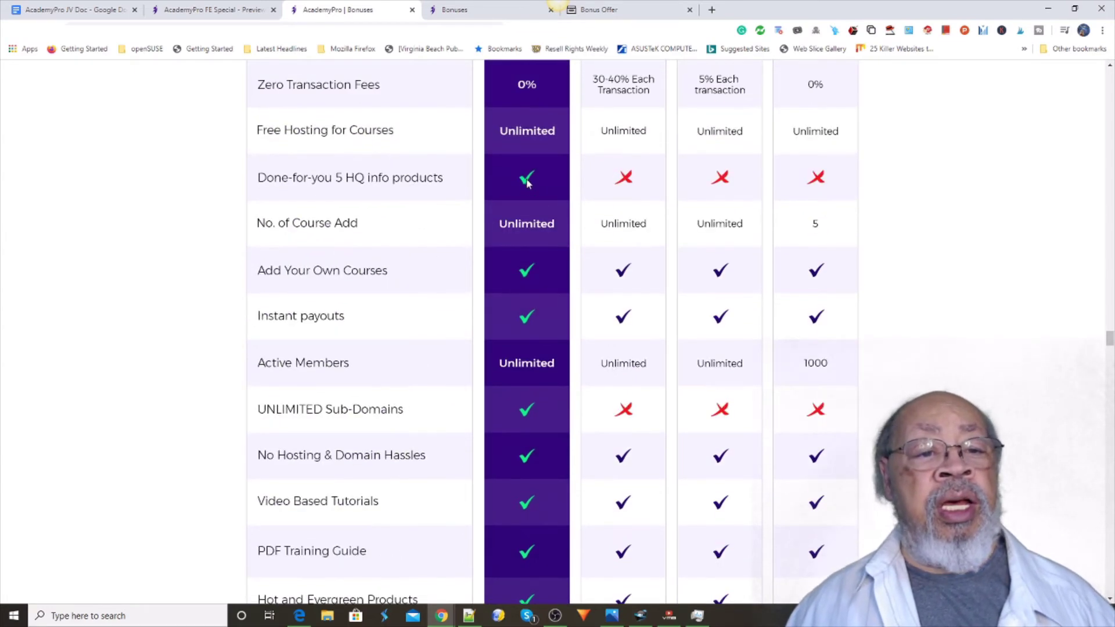
scroll(522, 196, "up", 2)
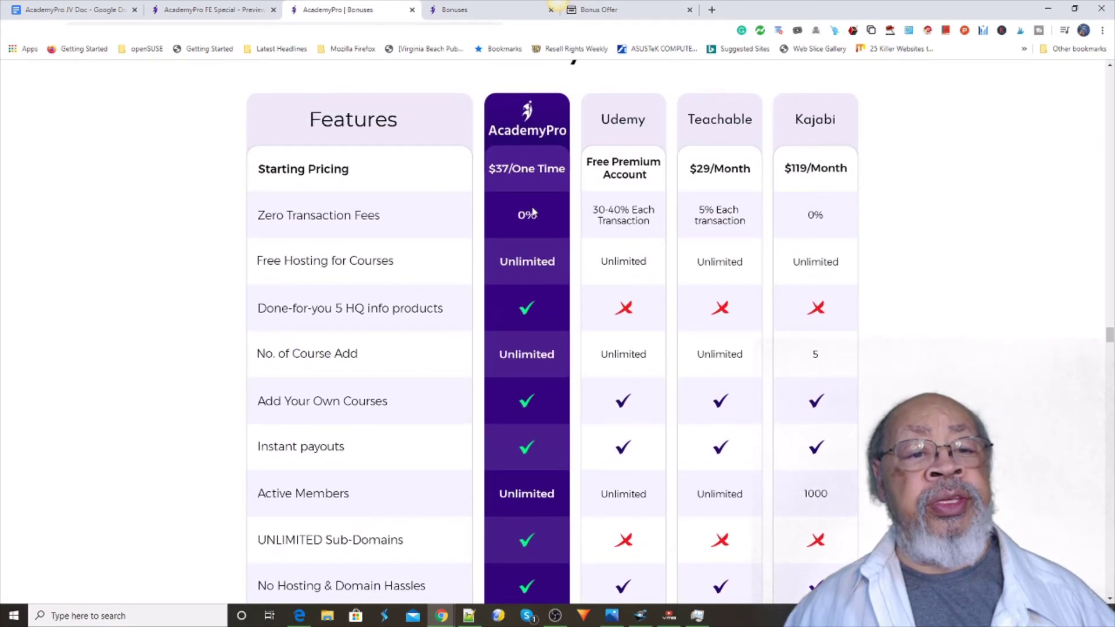
scroll(528, 326, "down", 1)
scroll(525, 340, "down", 1)
scroll(525, 340, "down", 2)
scroll(533, 366, "down", 2)
scroll(533, 366, "down", 2)
scroll(539, 331, "up", 3)
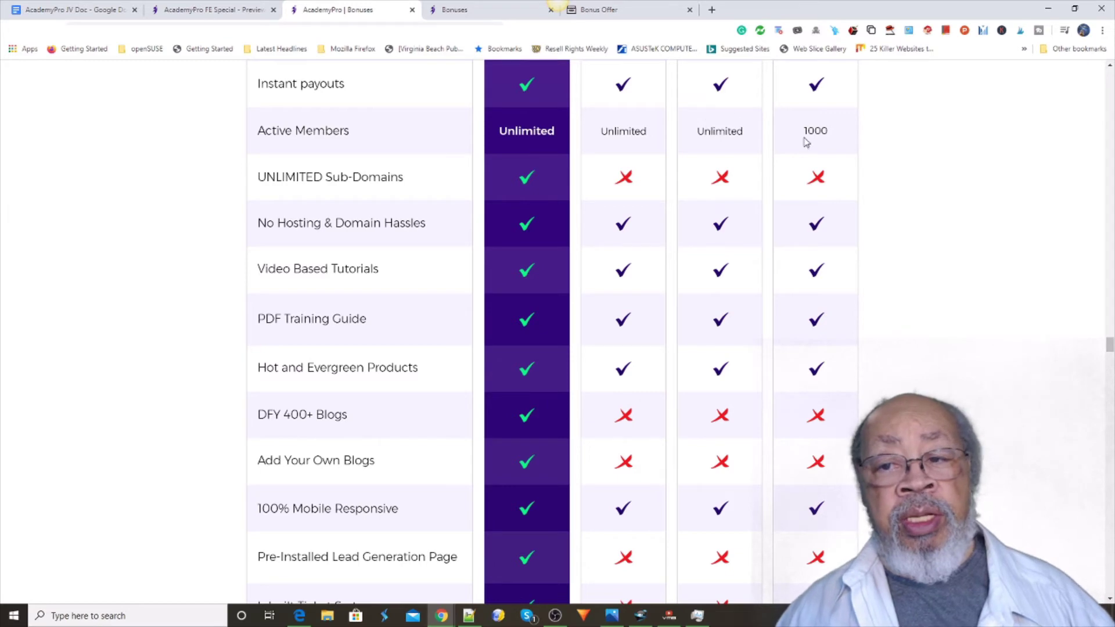
scroll(506, 301, "down", 3)
scroll(505, 303, "down", 1)
scroll(505, 307, "down", 2)
scroll(507, 311, "down", 3)
scroll(507, 313, "down", 1)
scroll(509, 316, "down", 3)
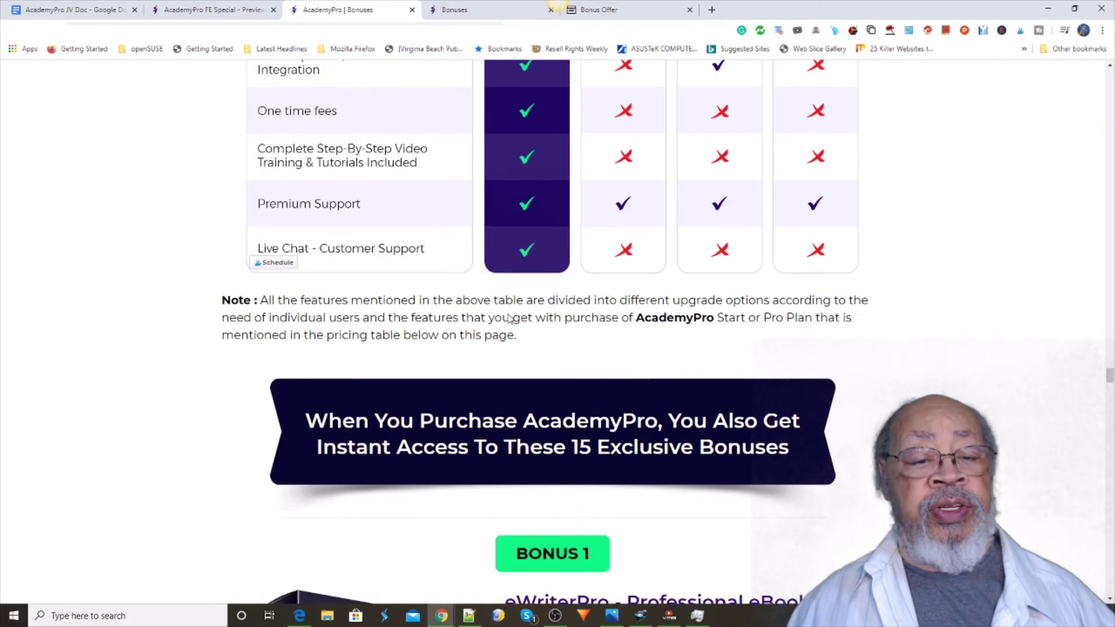
scroll(510, 318, "down", 1)
scroll(509, 319, "down", 1)
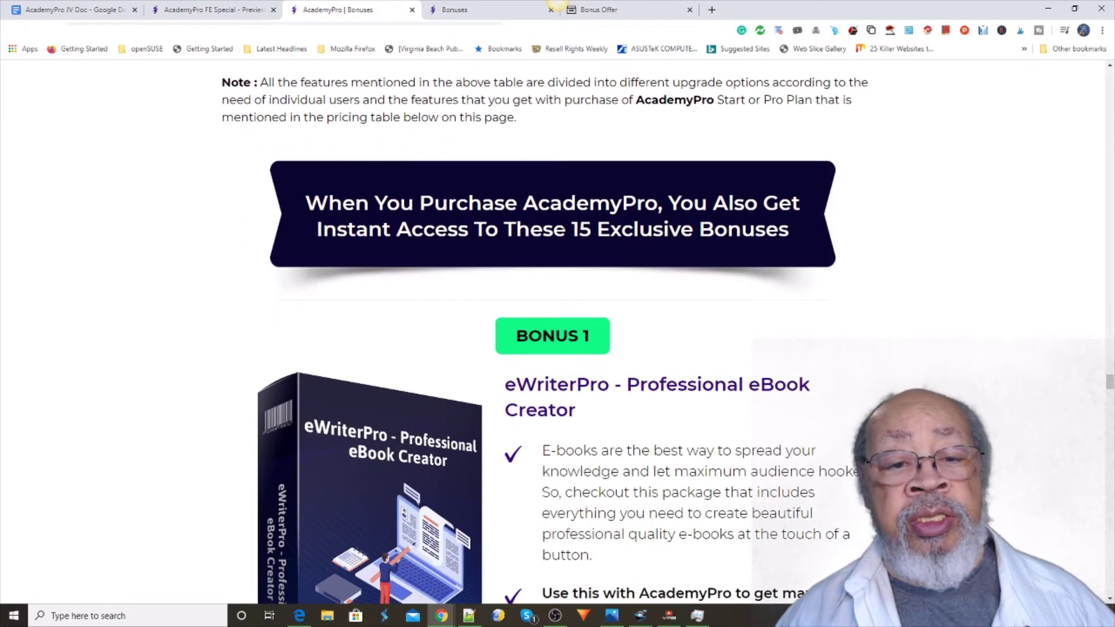
scroll(497, 227, "down", 1)
scroll(505, 243, "down", 1)
scroll(511, 253, "down", 1)
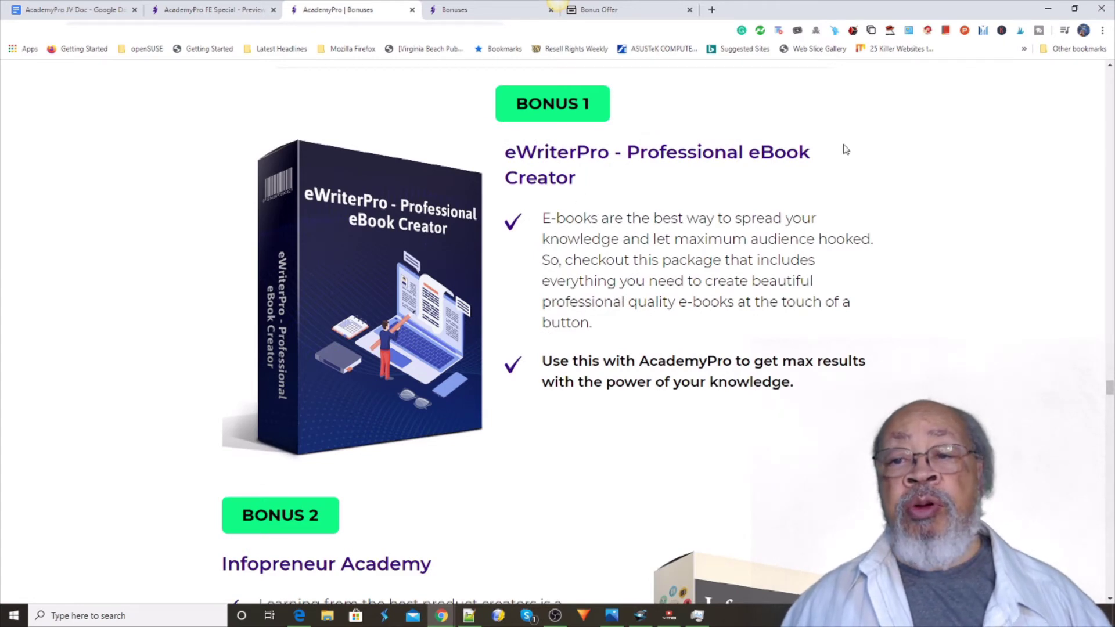
scroll(536, 182, "down", 1)
scroll(540, 210, "down", 2)
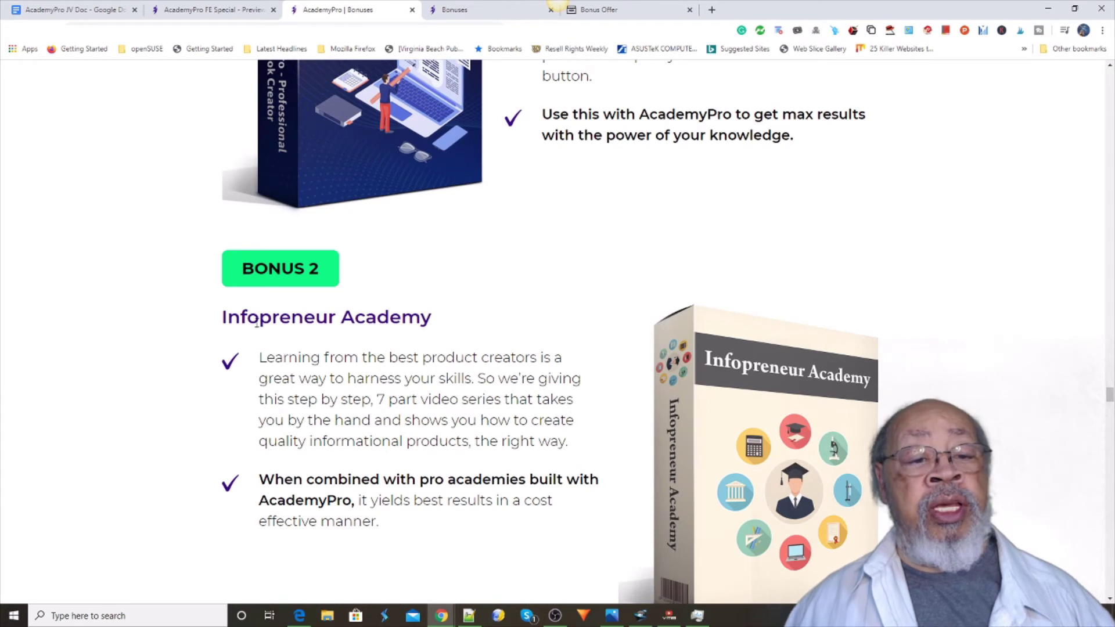
scroll(472, 318, "down", 1)
scroll(473, 319, "down", 1)
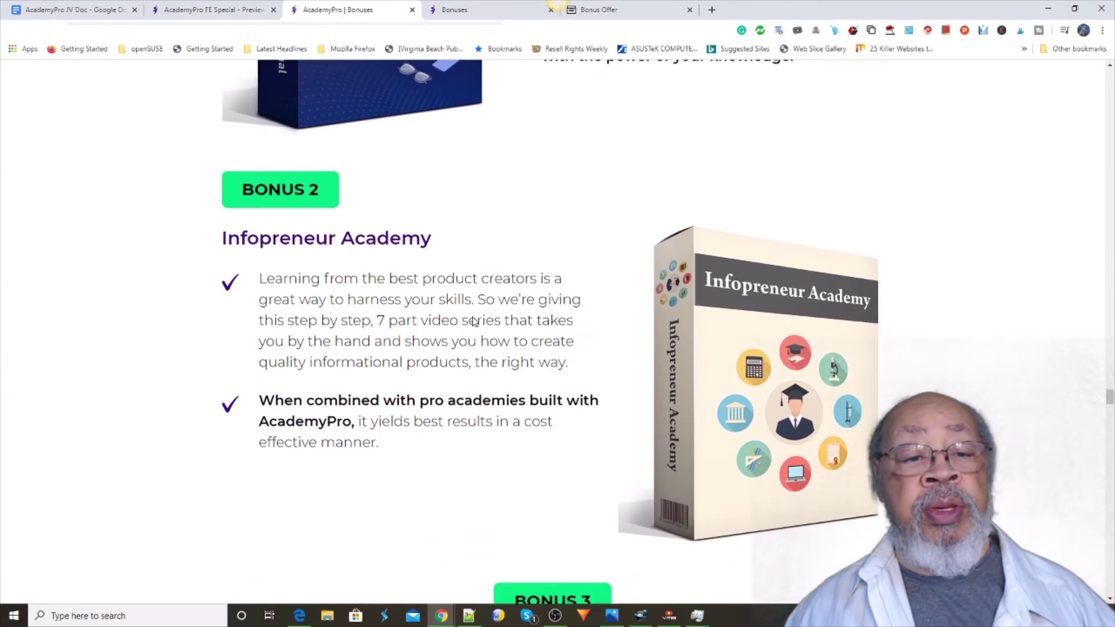
scroll(472, 319, "down", 1)
scroll(466, 322, "down", 1)
scroll(463, 325, "down", 2)
scroll(676, 204, "down", 1)
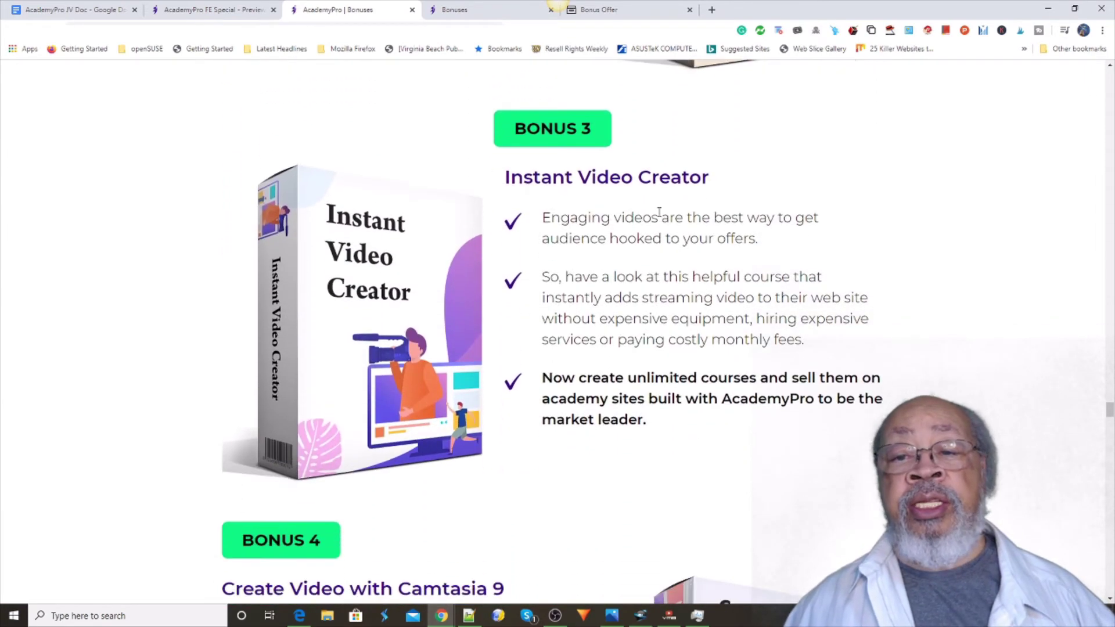
scroll(659, 240, "down", 2)
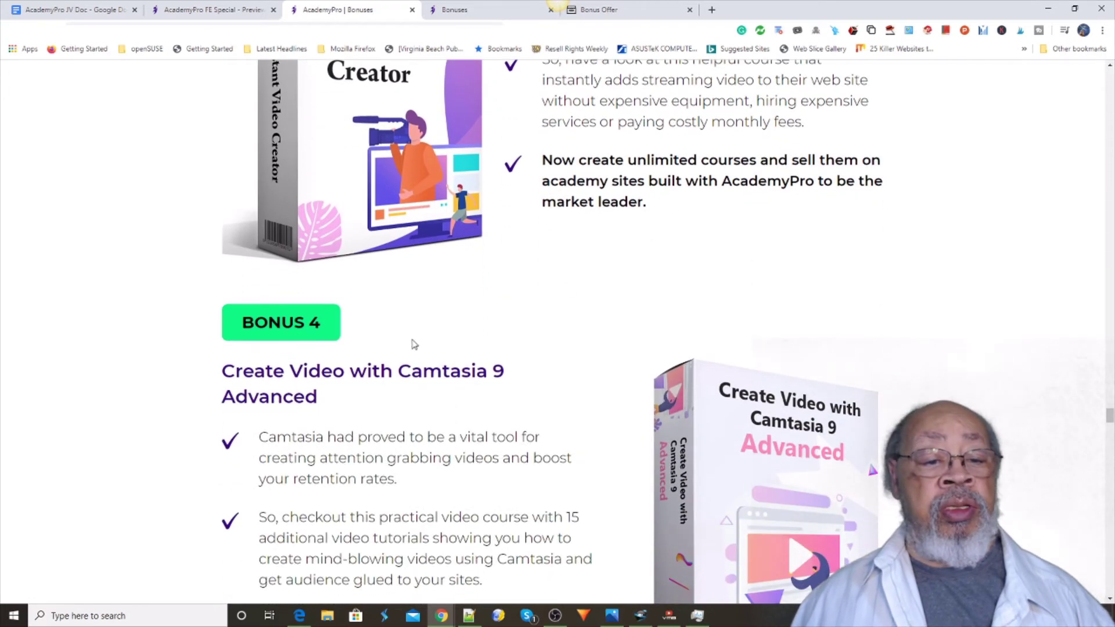
scroll(402, 346, "up", 1)
scroll(323, 366, "down", 1)
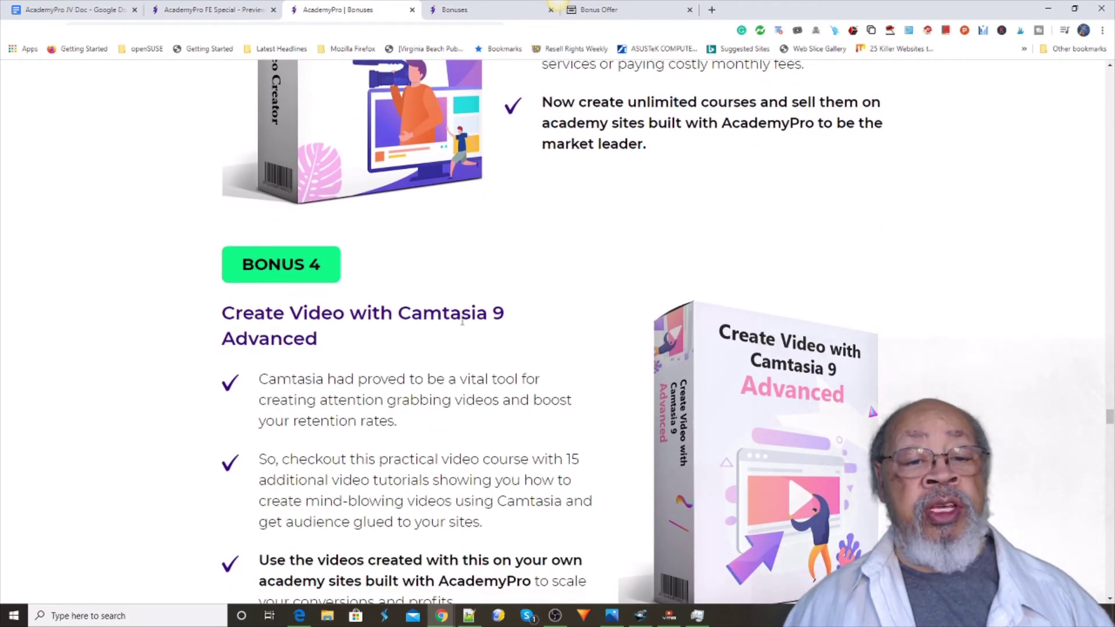
scroll(488, 318, "down", 1)
scroll(511, 325, "down", 1)
scroll(511, 331, "down", 1)
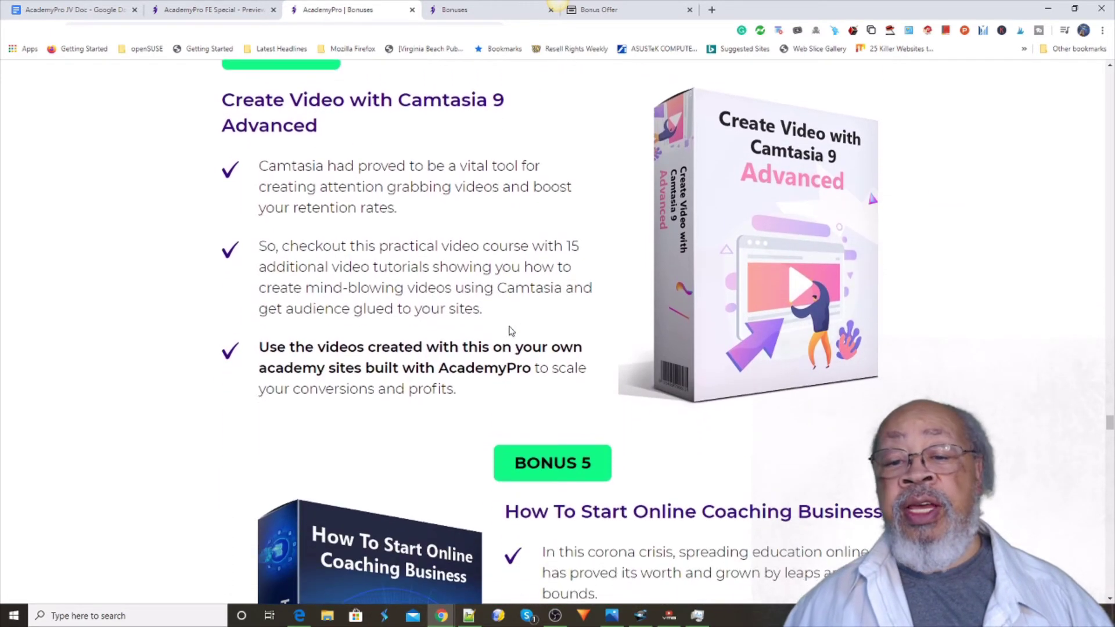
scroll(480, 364, "down", 2)
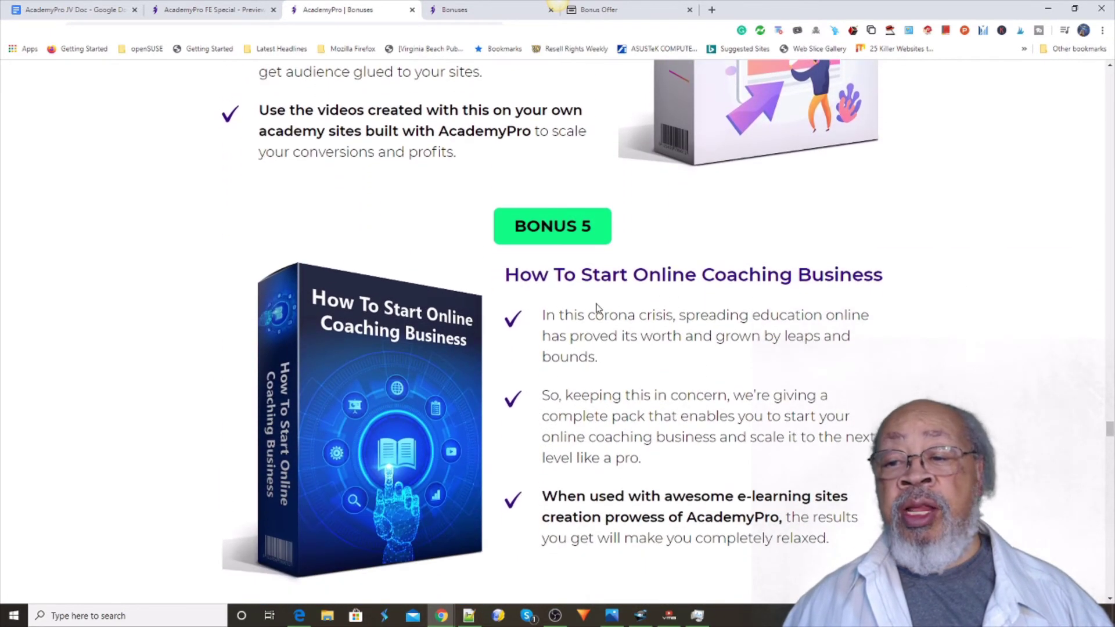
scroll(633, 305, "down", 3)
scroll(610, 322, "down", 2)
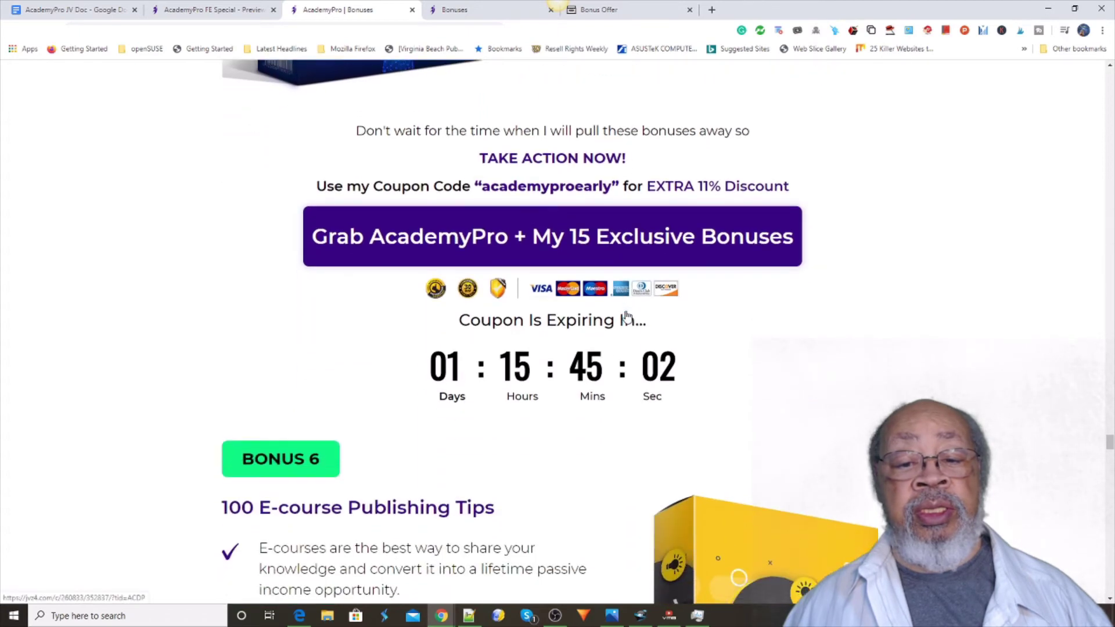
scroll(566, 333, "down", 2)
scroll(287, 387, "down", 1)
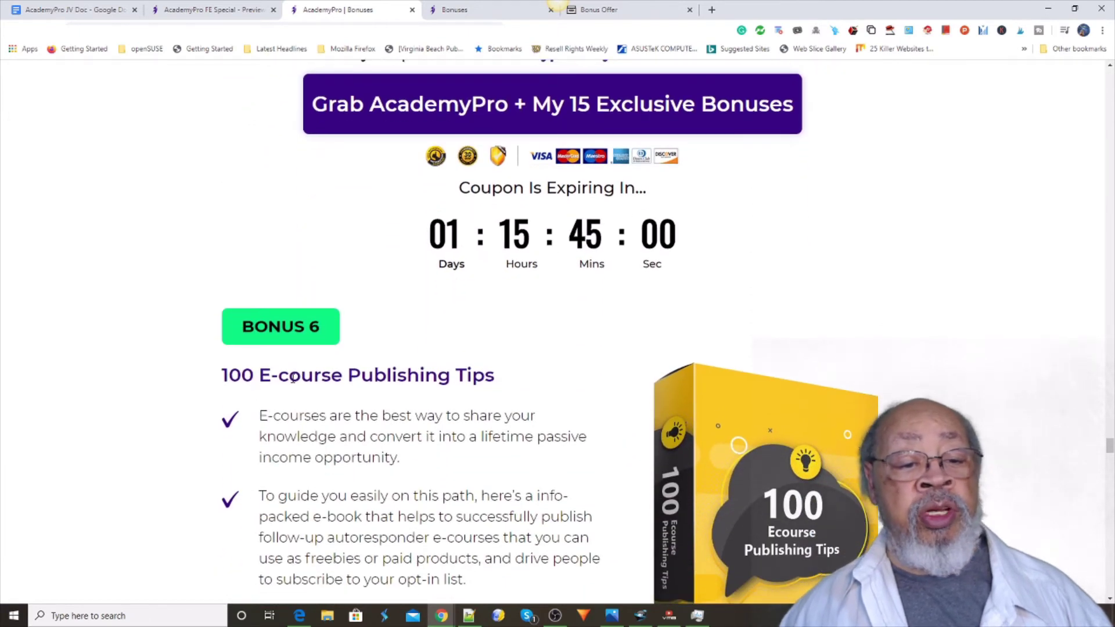
scroll(505, 378, "down", 1)
scroll(505, 379, "down", 3)
scroll(514, 381, "down", 1)
scroll(527, 377, "down", 2)
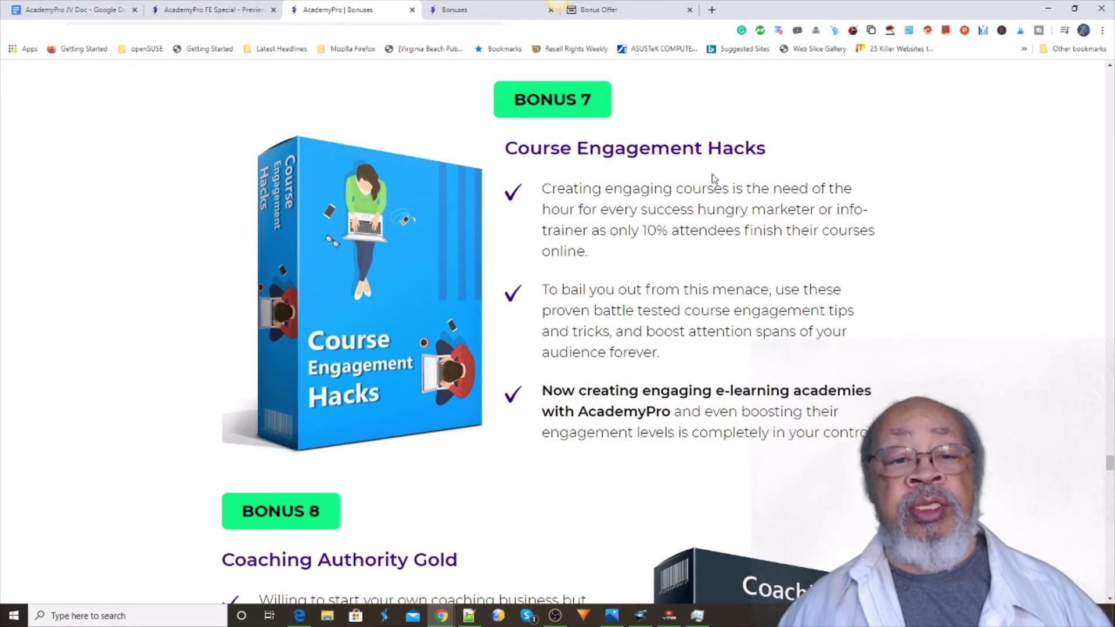
scroll(624, 299, "down", 2)
scroll(523, 292, "down", 1)
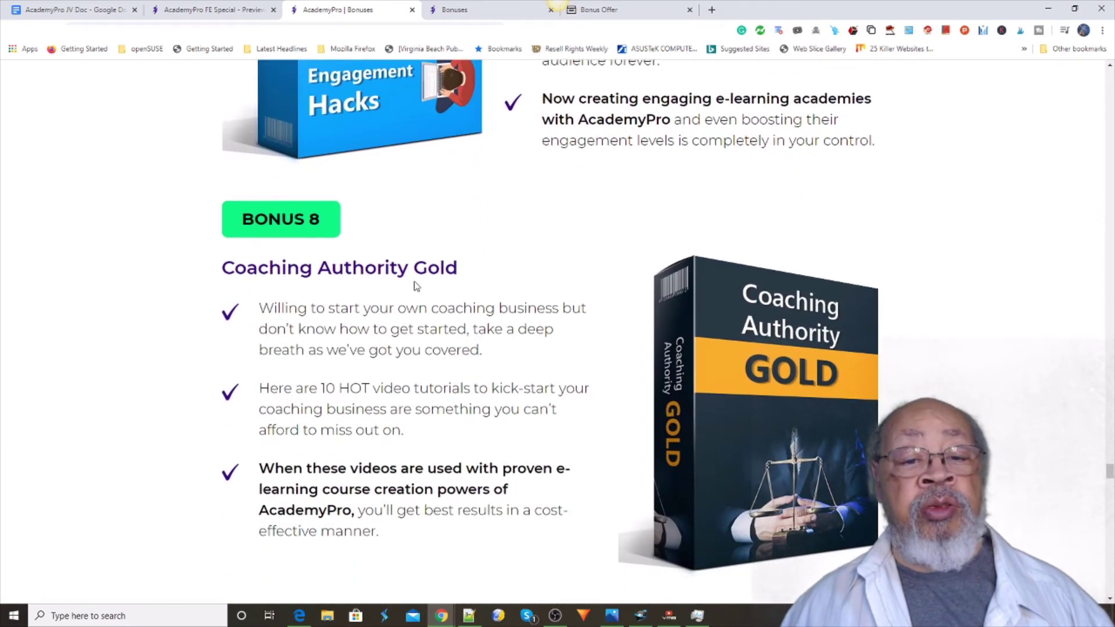
scroll(433, 288, "down", 2)
scroll(634, 311, "down", 1)
scroll(570, 299, "down", 1)
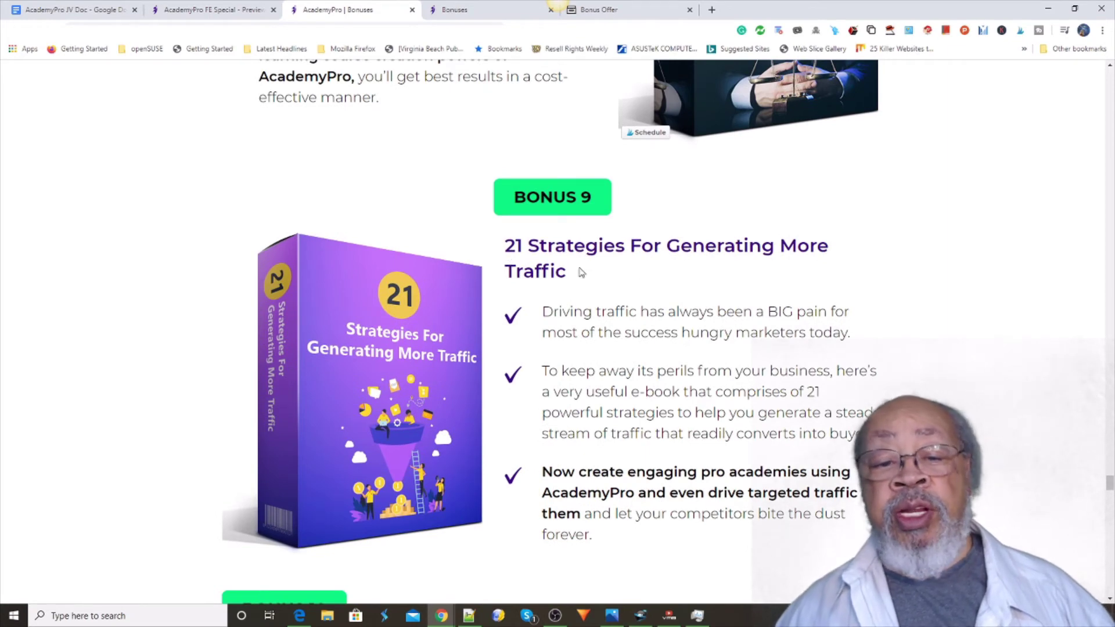
scroll(540, 361, "down", 3)
scroll(511, 398, "down", 2)
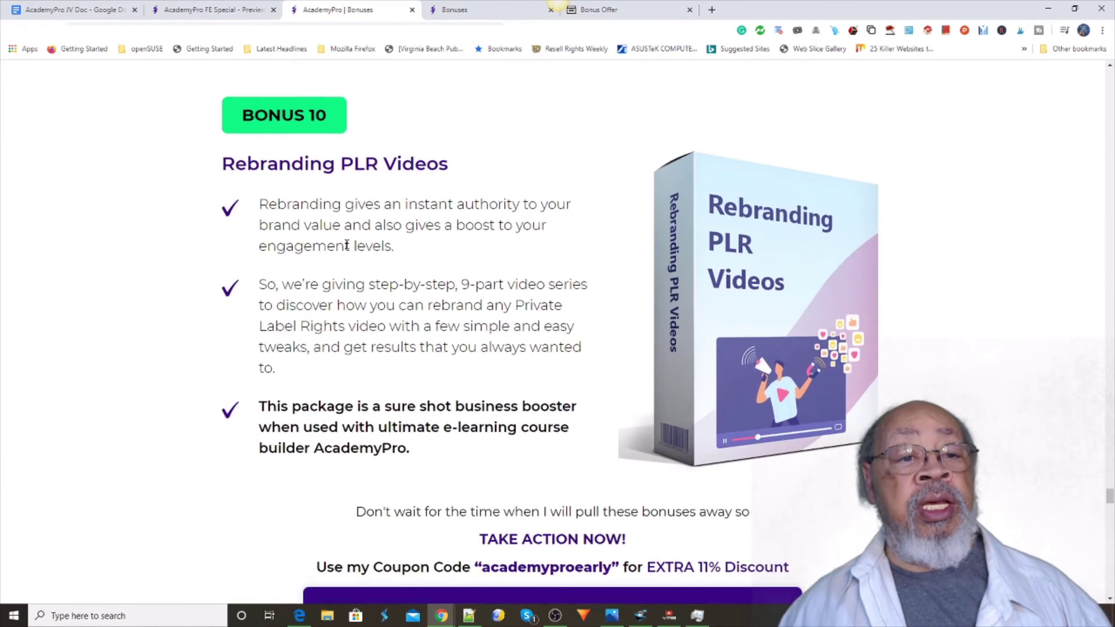
scroll(467, 231, "down", 2)
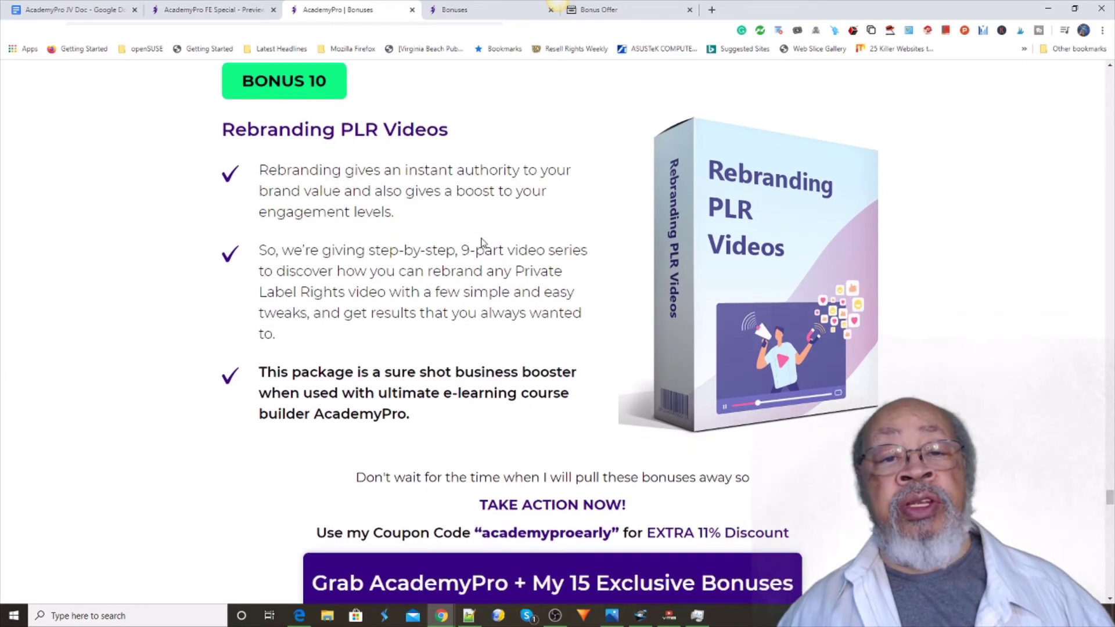
scroll(445, 291, "down", 1)
scroll(439, 300, "down", 2)
scroll(440, 300, "down", 2)
scroll(473, 311, "down", 1)
scroll(507, 280, "down", 3)
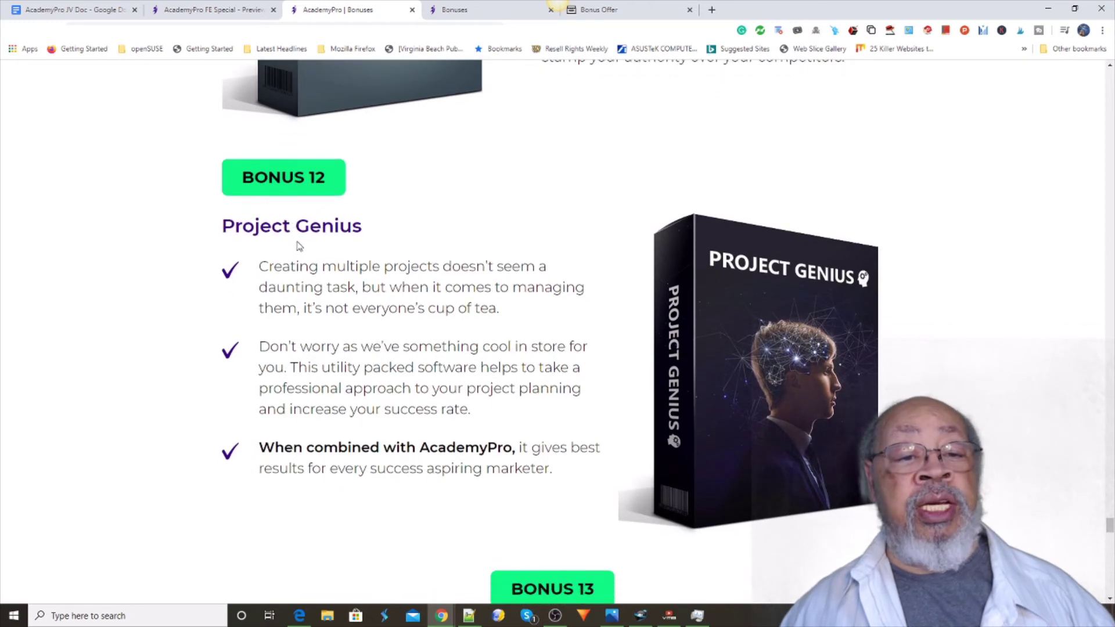
scroll(550, 293, "down", 1)
scroll(538, 326, "down", 2)
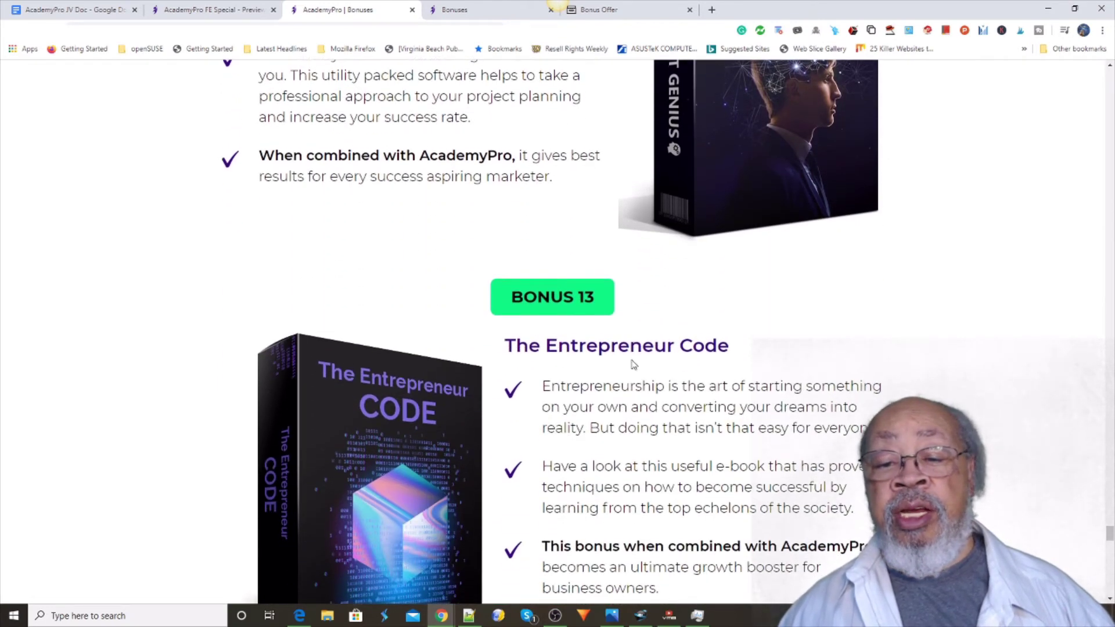
scroll(560, 370, "down", 4)
scroll(560, 381, "down", 1)
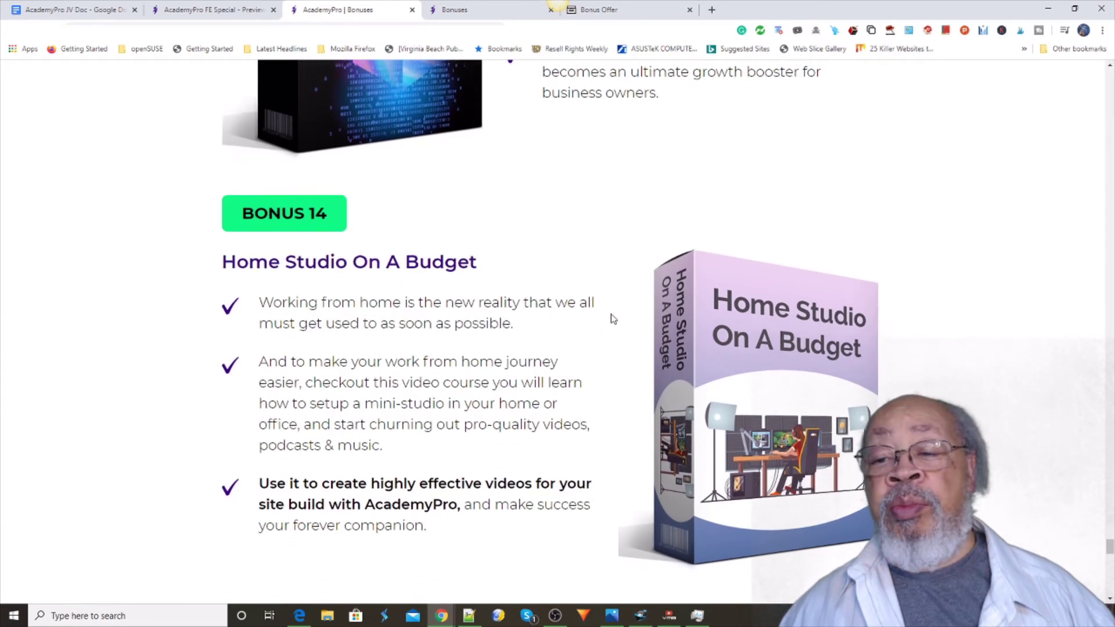
scroll(612, 316, "down", 3)
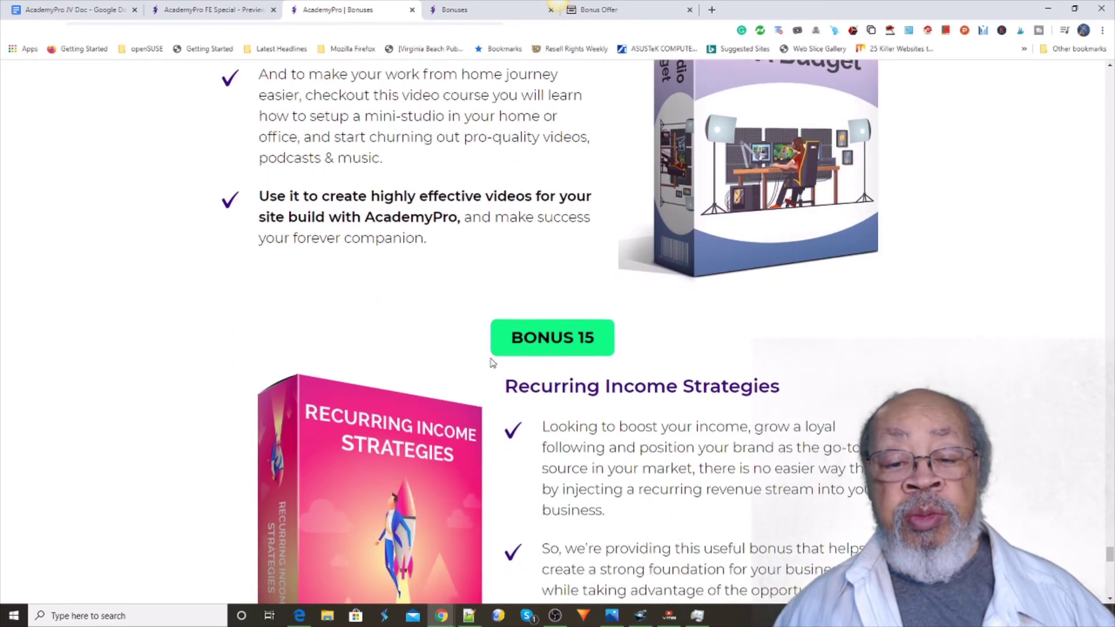
scroll(523, 353, "down", 2)
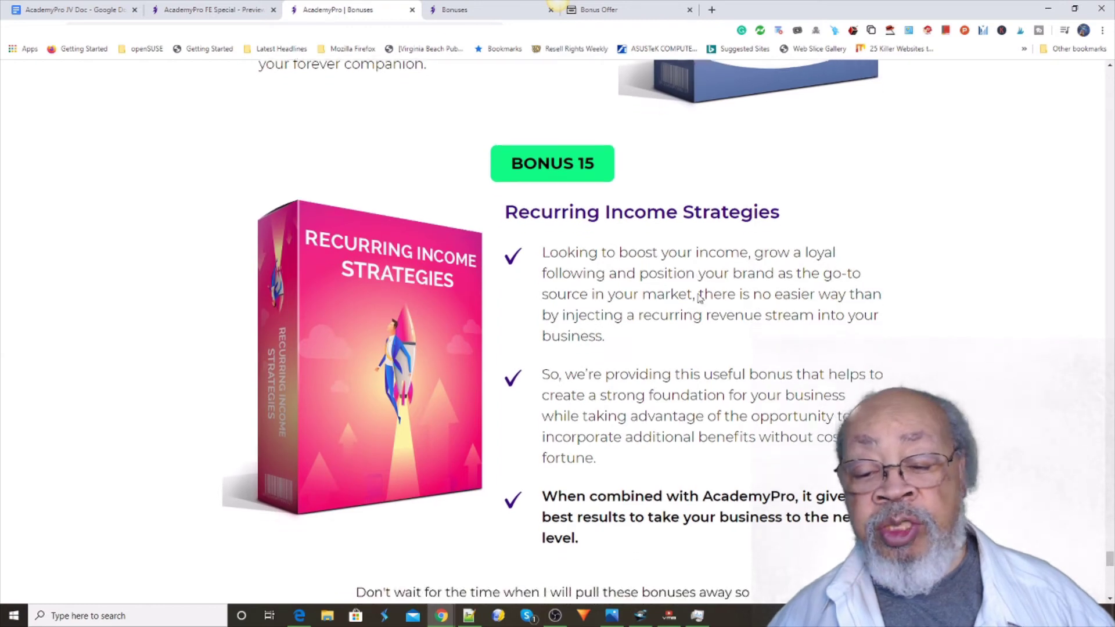
scroll(692, 296, "down", 3)
scroll(688, 301, "down", 2)
scroll(688, 304, "down", 1)
scroll(687, 304, "up", 3)
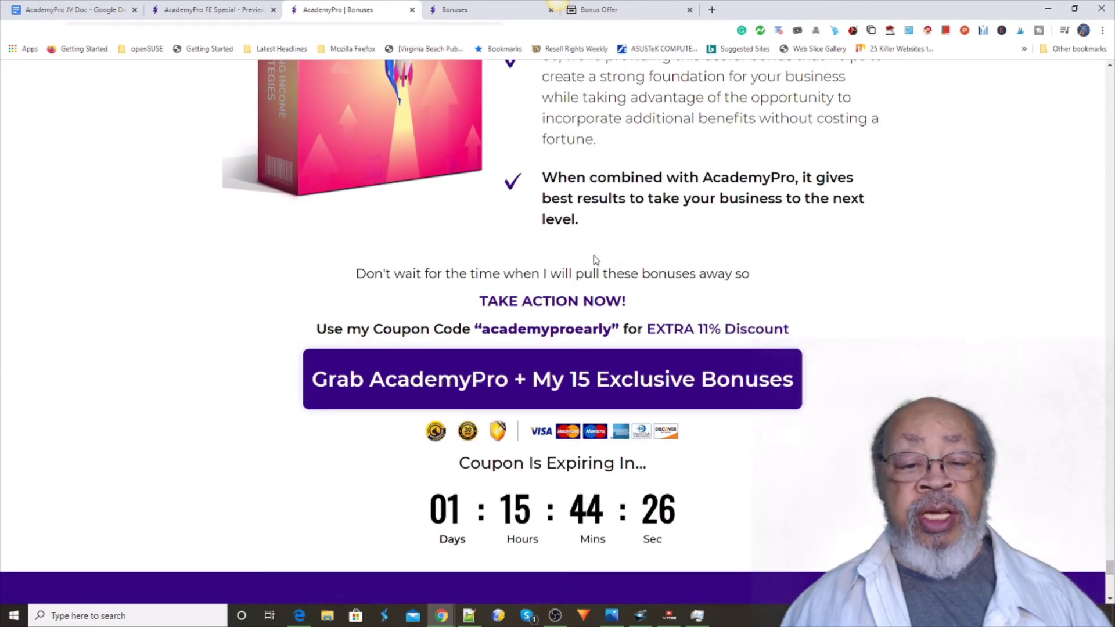
scroll(629, 266, "up", 1)
scroll(630, 266, "up", 3)
scroll(566, 130, "up", 1)
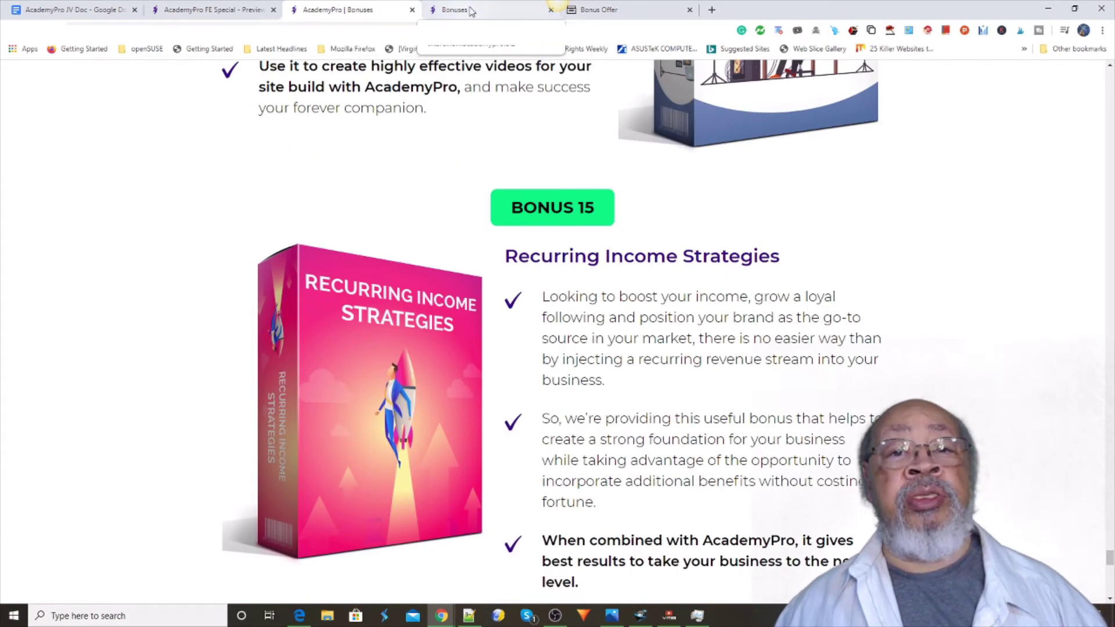
- Check the Bonuses dashboard, Bonus 15 list and sales preview, ending on the Bonus Offer page
left_click(473, 10)
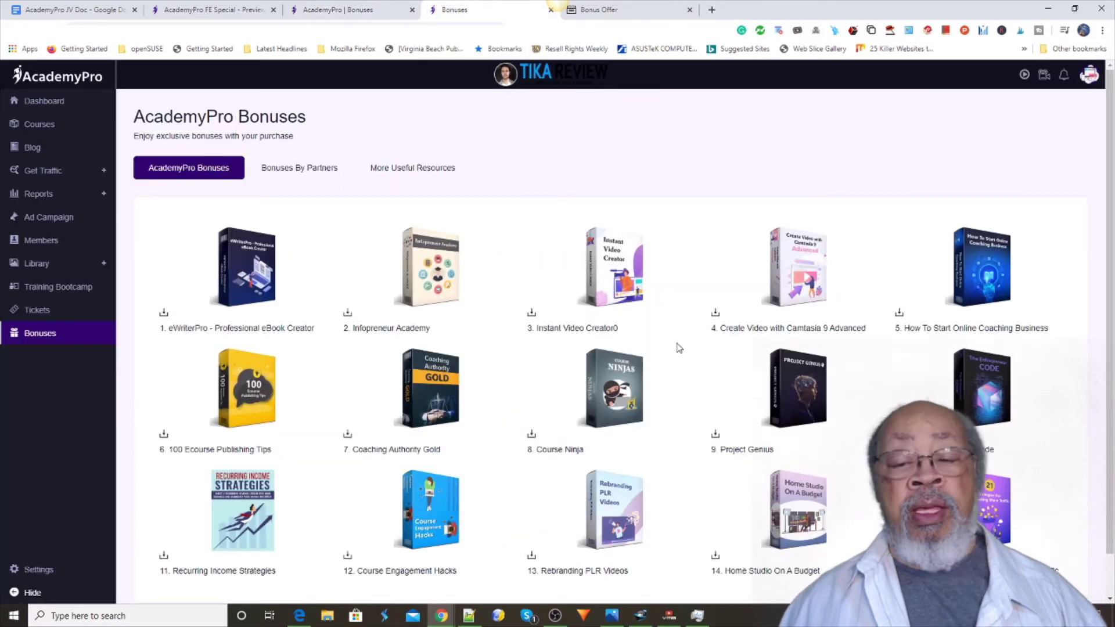
scroll(617, 349, "down", 1)
scroll(766, 393, "up", 1)
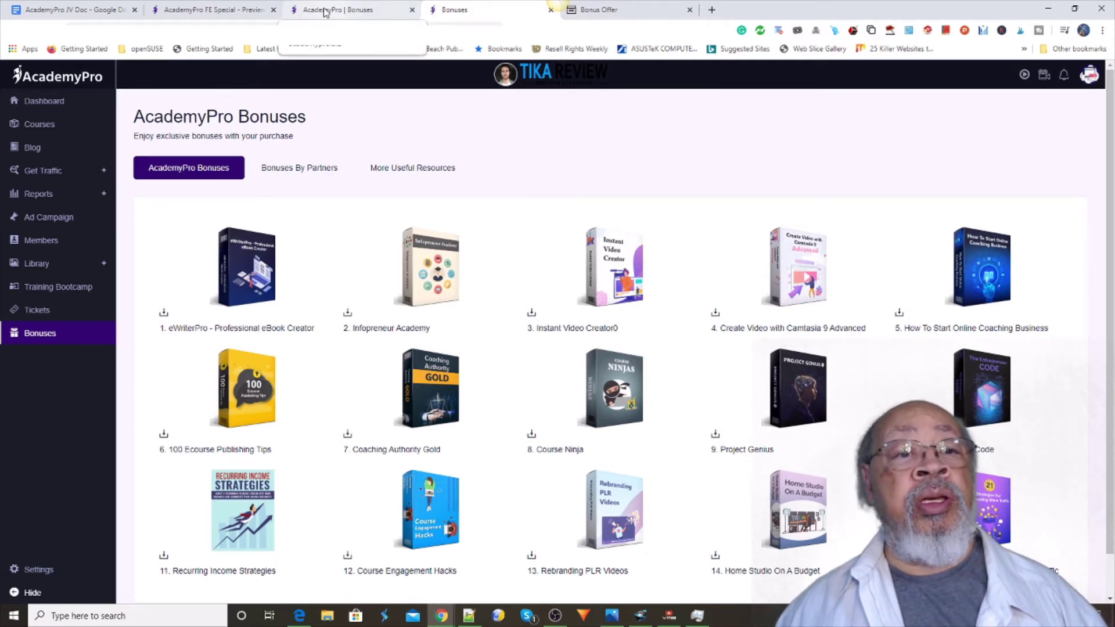
left_click(331, 10)
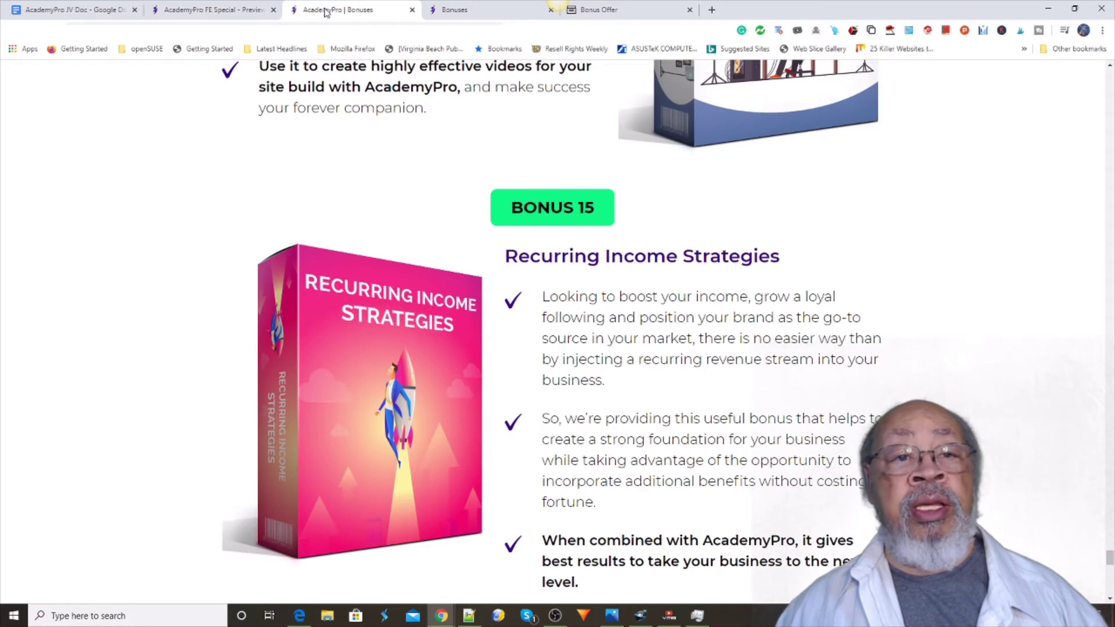
left_click(235, 10)
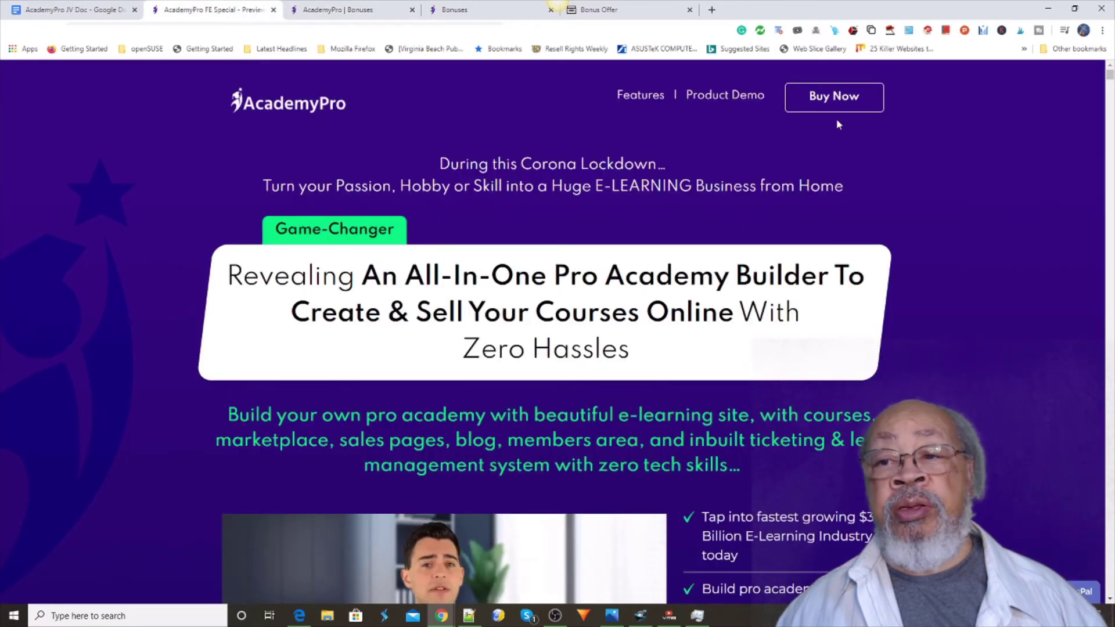
scroll(590, 209, "down", 1)
scroll(591, 210, "down", 2)
scroll(591, 209, "up", 2)
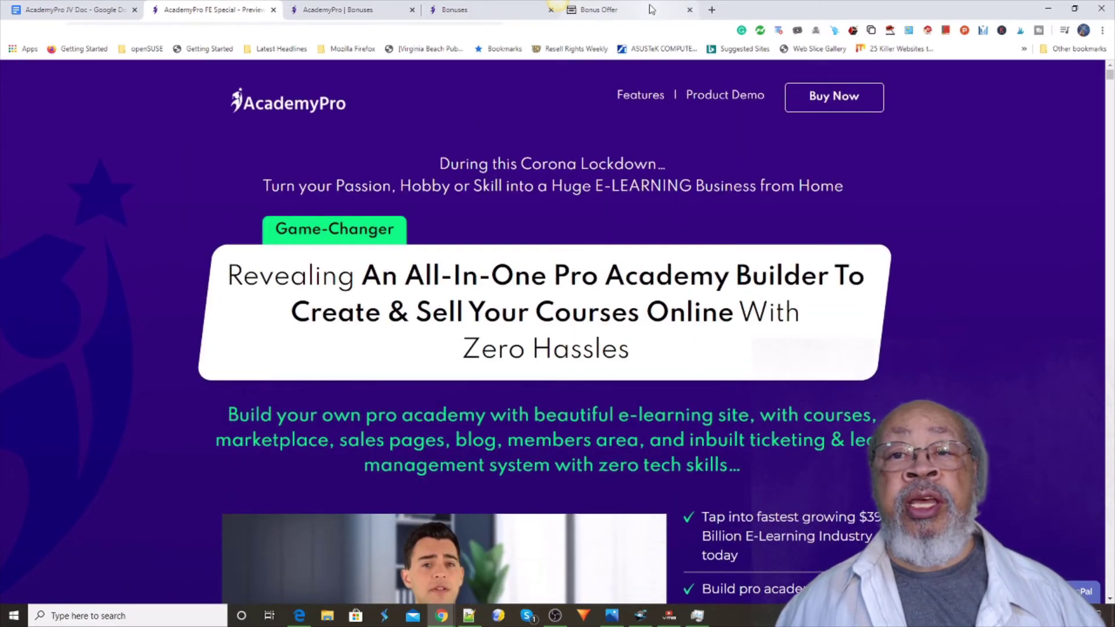
left_click(648, 10)
scroll(665, 316, "down", 4)
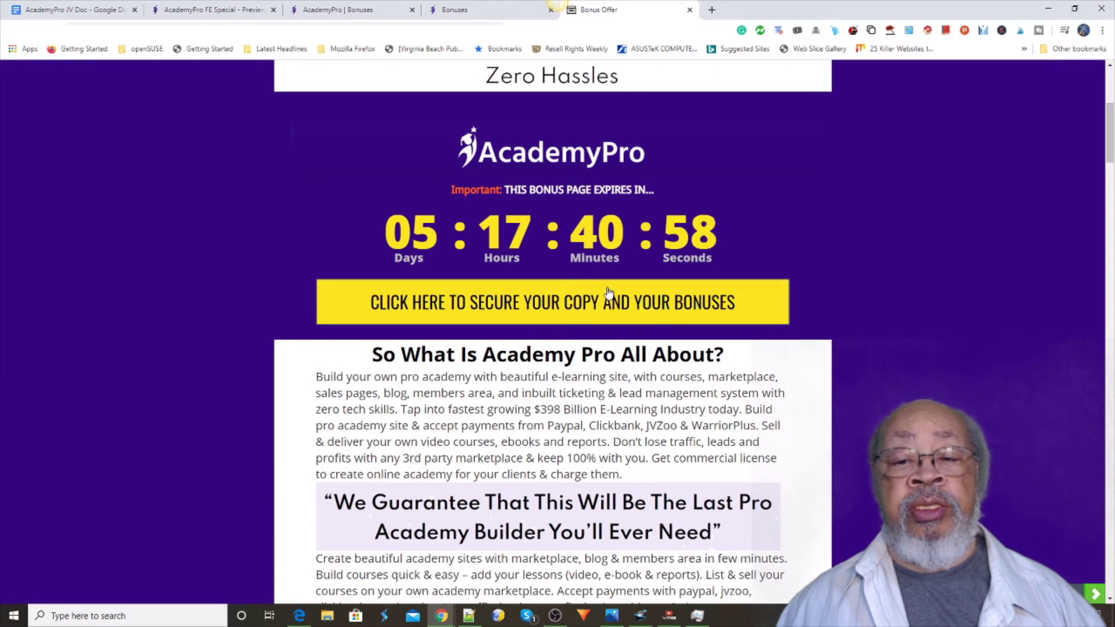
- Move between the sales page and Bonuses dashboard, ending on the sales page's topic thumbnails
left_click(208, 9)
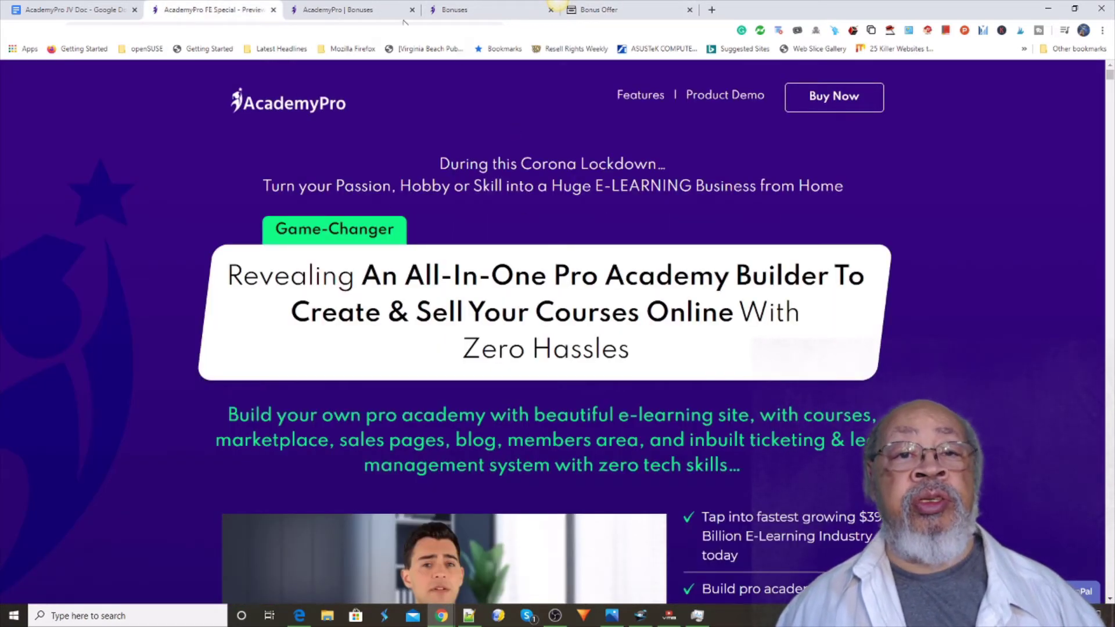
left_click(457, 11)
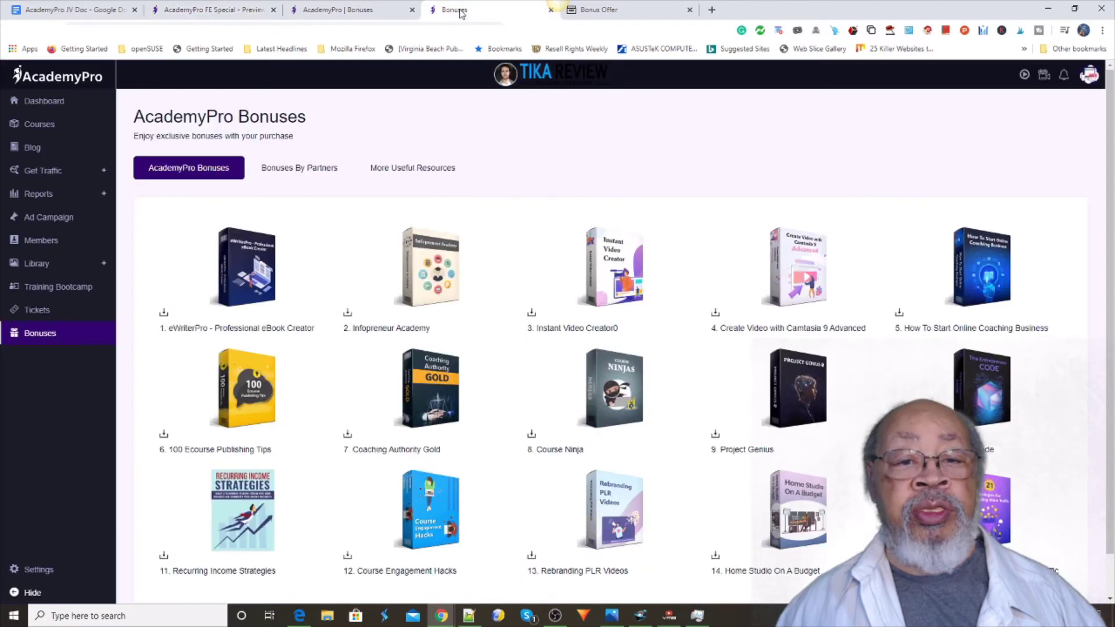
left_click(231, 13)
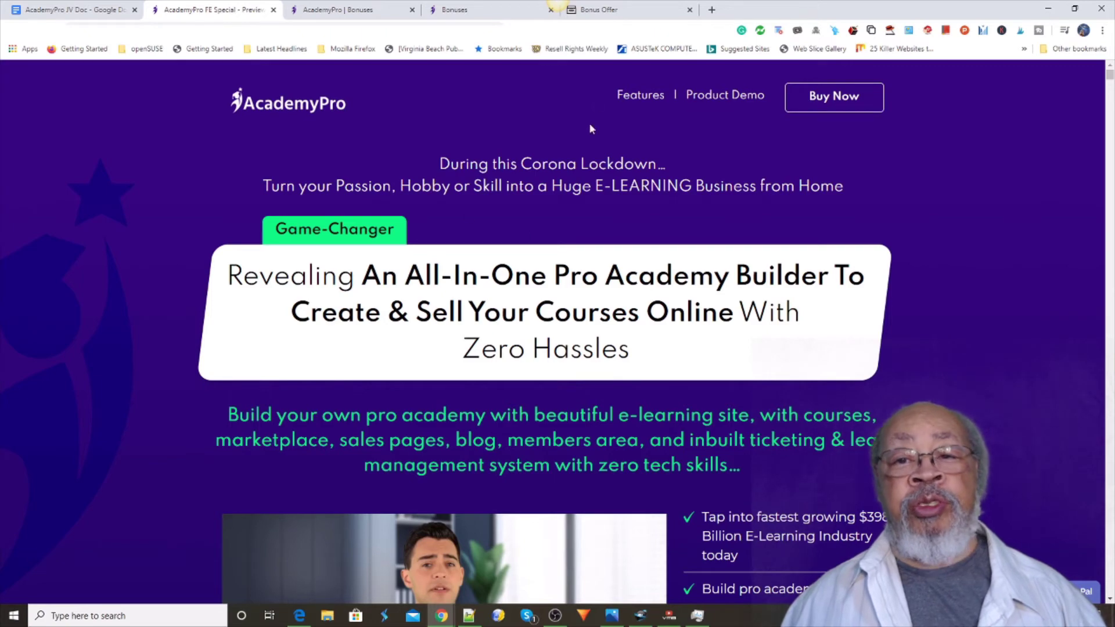
scroll(508, 283, "down", 1)
scroll(508, 283, "down", 5)
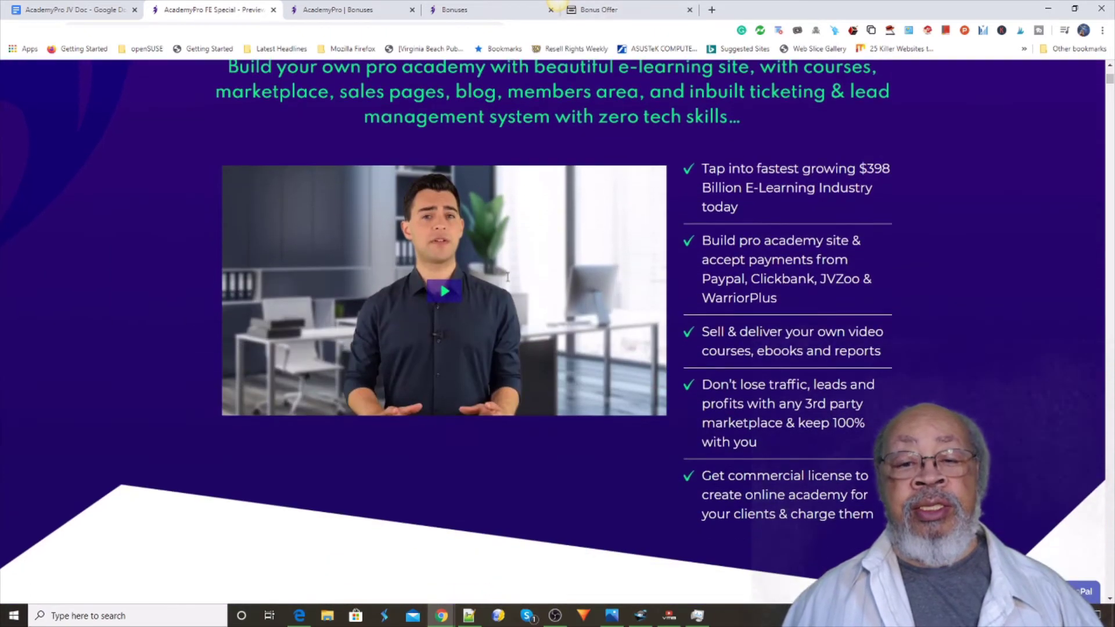
scroll(508, 283, "down", 4)
scroll(508, 284, "down", 4)
scroll(507, 283, "down", 3)
scroll(507, 283, "down", 4)
scroll(508, 283, "down", 4)
scroll(508, 284, "down", 4)
scroll(508, 284, "down", 1)
scroll(508, 283, "down", 3)
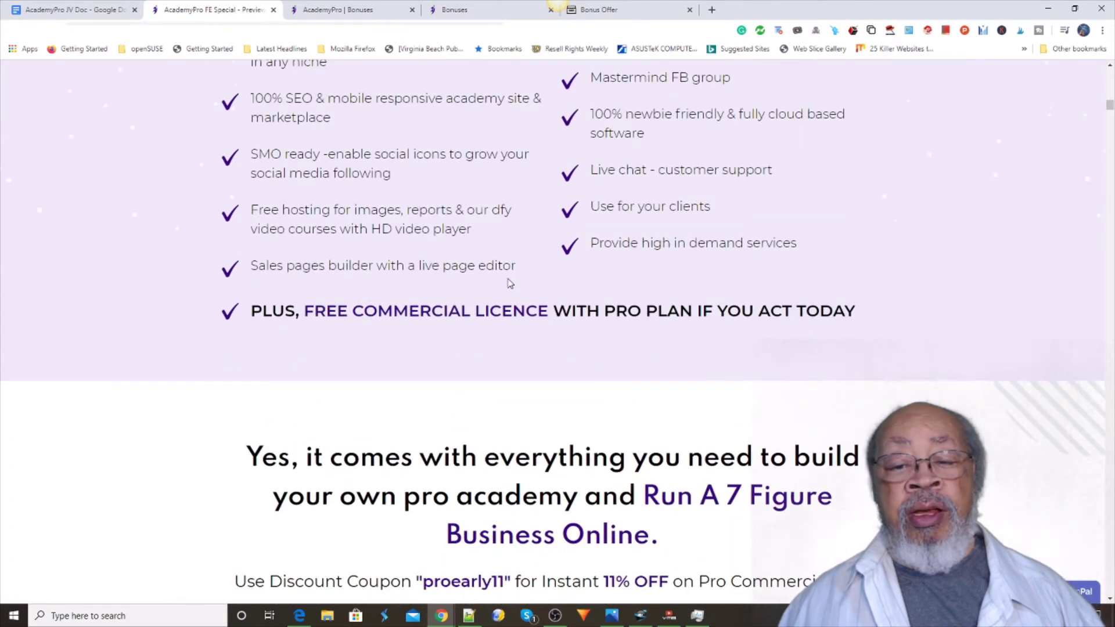
scroll(508, 283, "up", 1)
scroll(508, 283, "up", 3)
scroll(508, 283, "up", 4)
scroll(508, 283, "up", 1)
scroll(510, 281, "down", 1)
scroll(510, 282, "down", 3)
scroll(509, 281, "down", 3)
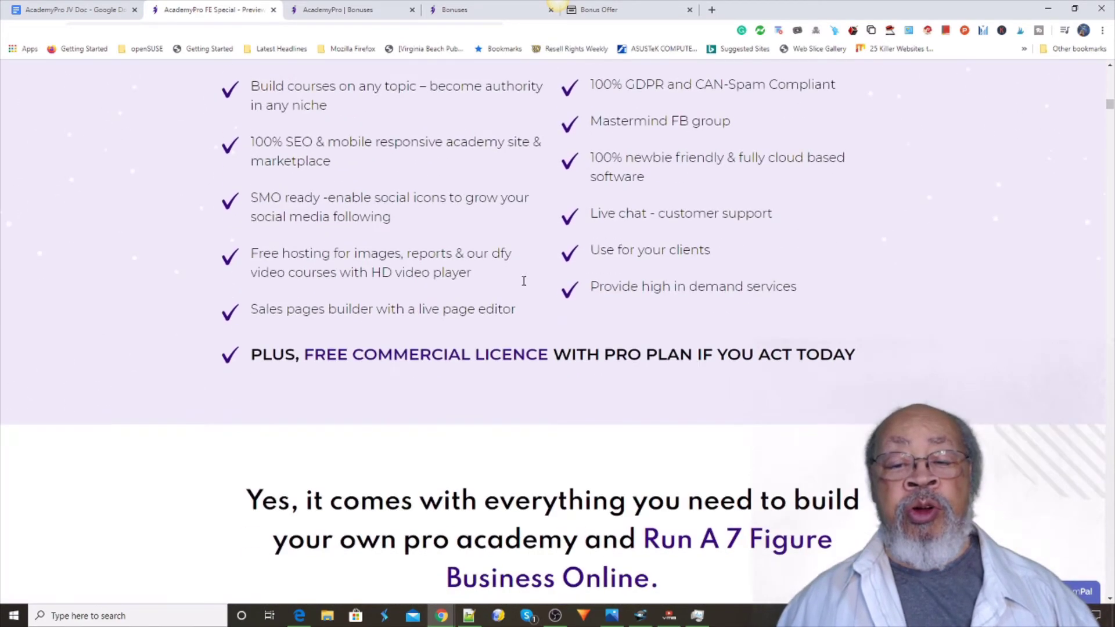
scroll(524, 281, "down", 2)
scroll(524, 281, "down", 3)
scroll(524, 280, "down", 1)
scroll(523, 281, "down", 3)
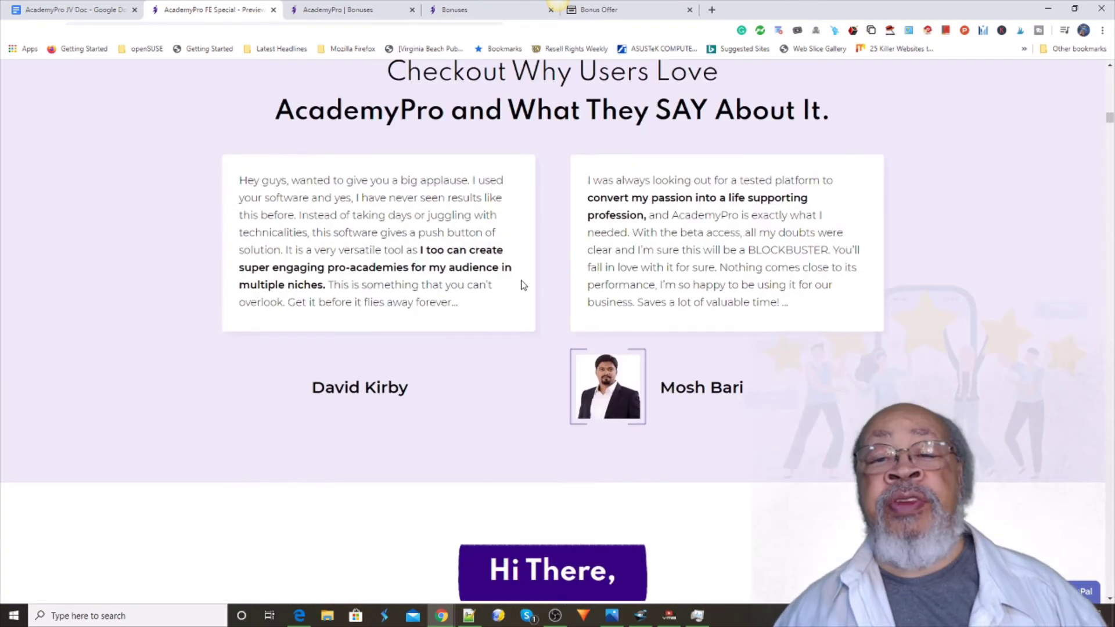
scroll(523, 280, "down", 3)
scroll(518, 275, "down", 1)
scroll(518, 276, "down", 3)
scroll(518, 275, "down", 3)
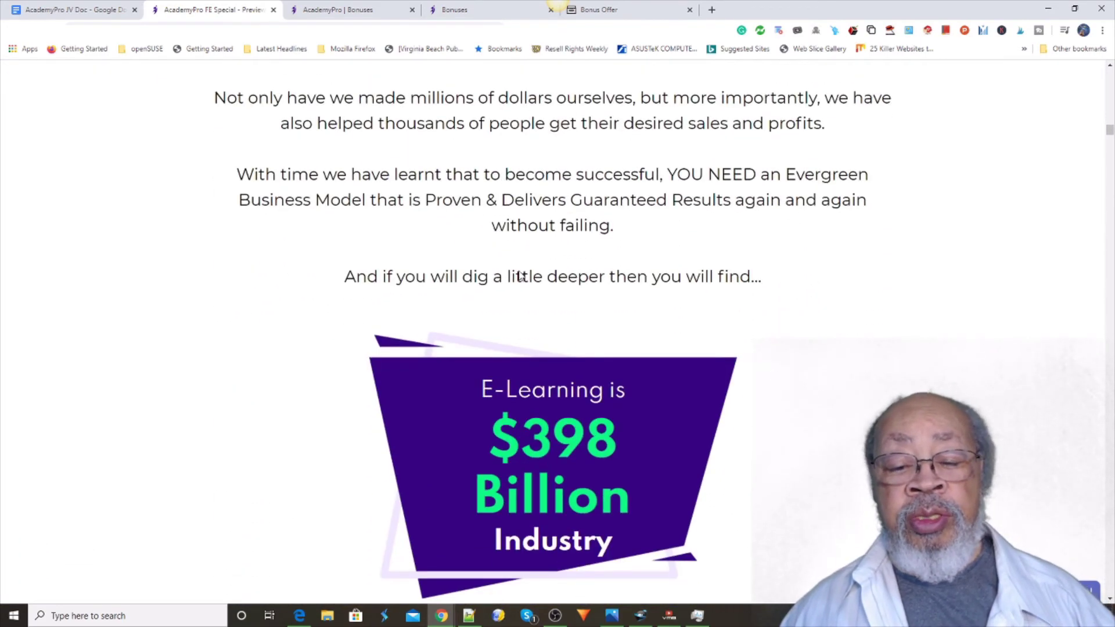
scroll(519, 276, "down", 4)
scroll(518, 275, "down", 3)
scroll(519, 275, "down", 3)
scroll(518, 276, "down", 3)
scroll(518, 275, "down", 3)
scroll(517, 275, "down", 1)
scroll(519, 276, "down", 3)
scroll(518, 275, "down", 2)
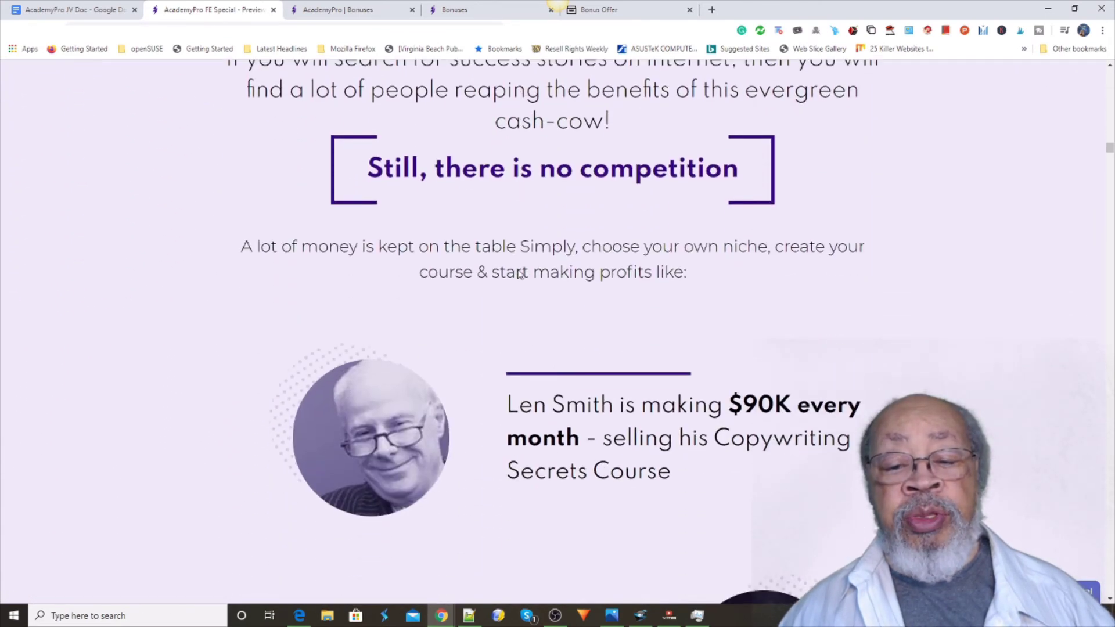
scroll(518, 275, "down", 3)
scroll(518, 275, "down", 1)
scroll(518, 274, "down", 3)
scroll(519, 274, "down", 1)
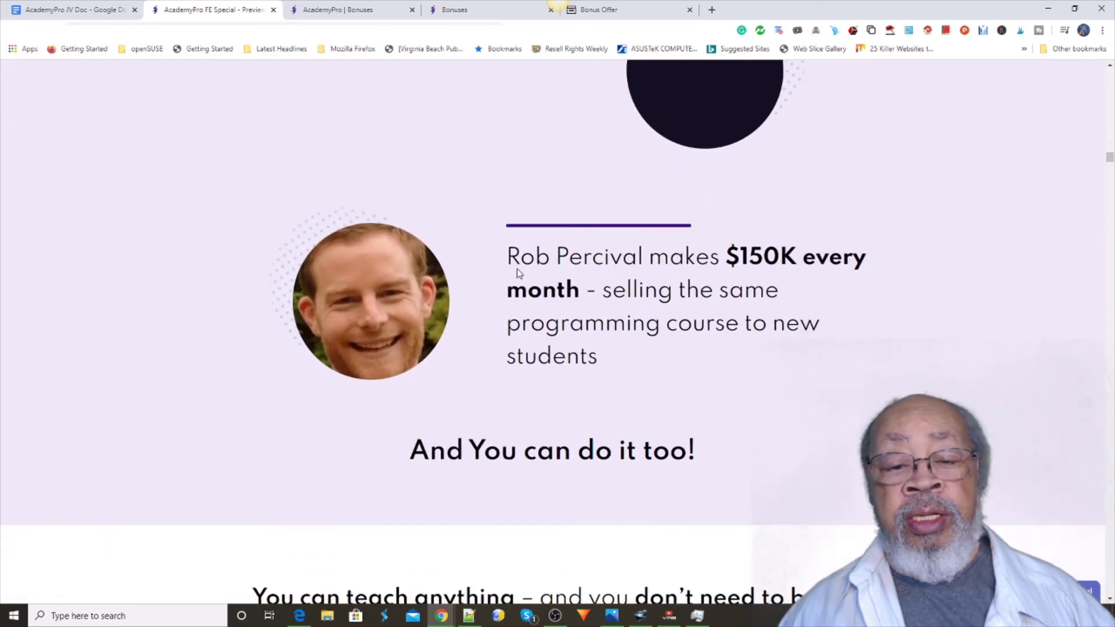
scroll(519, 274, "down", 3)
scroll(517, 273, "down", 3)
scroll(517, 273, "down", 2)
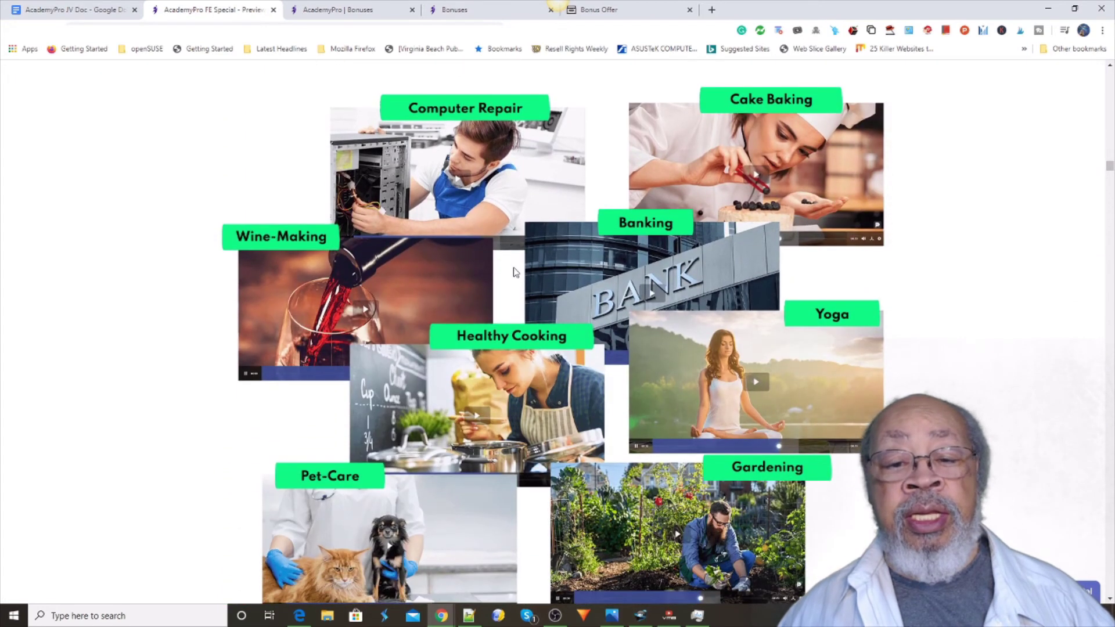
scroll(516, 272, "up", 1)
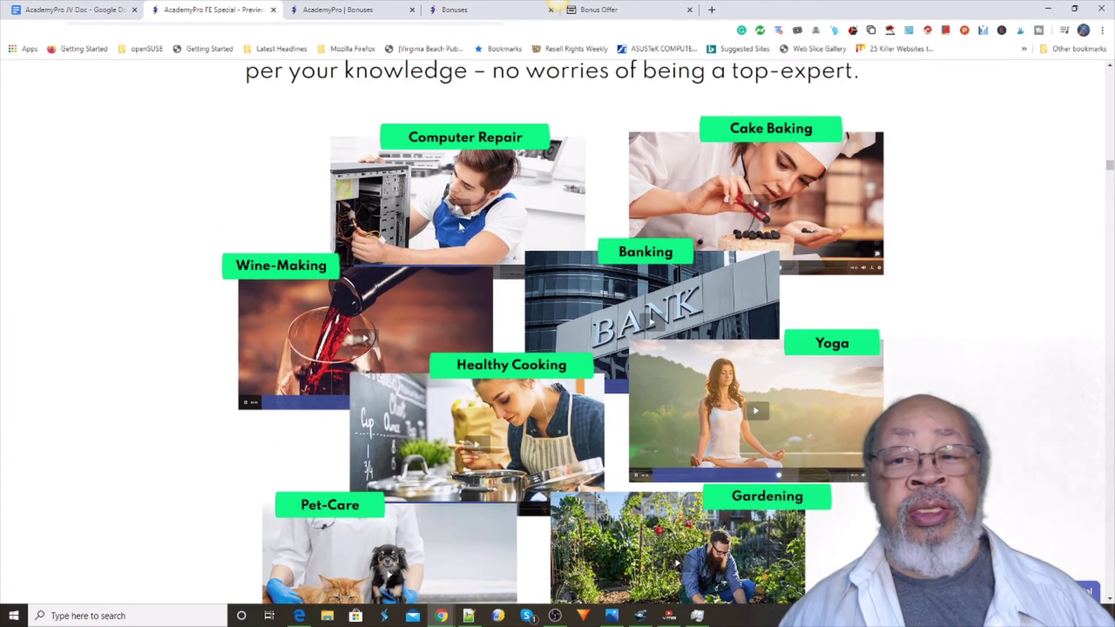
scroll(609, 149, "up", 1)
scroll(613, 157, "up", 1)
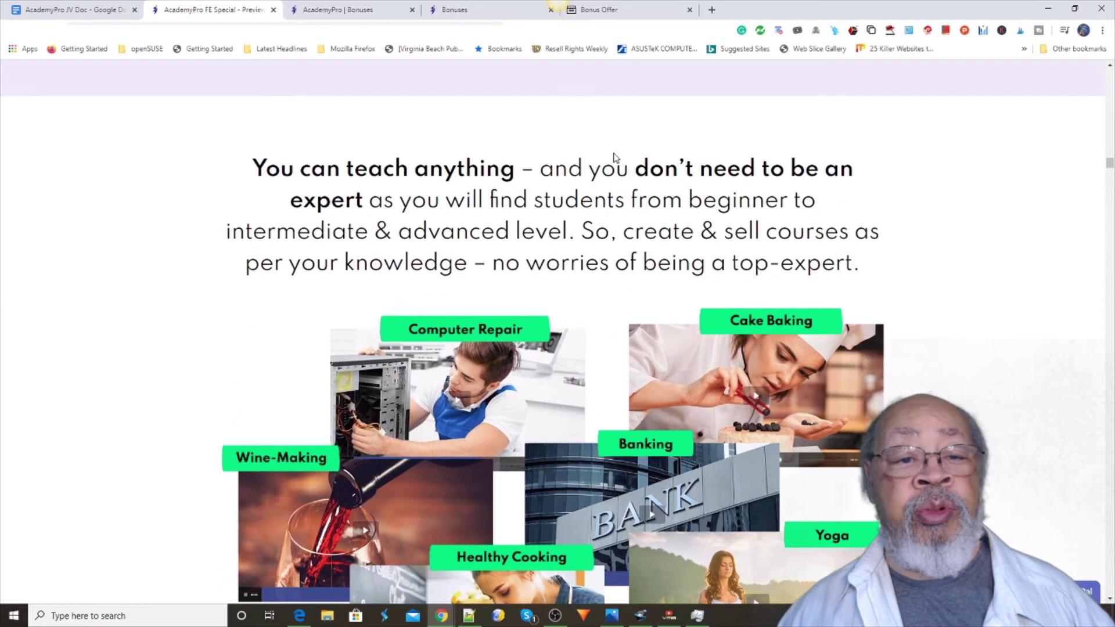
scroll(667, 322, "down", 1)
scroll(667, 323, "down", 1)
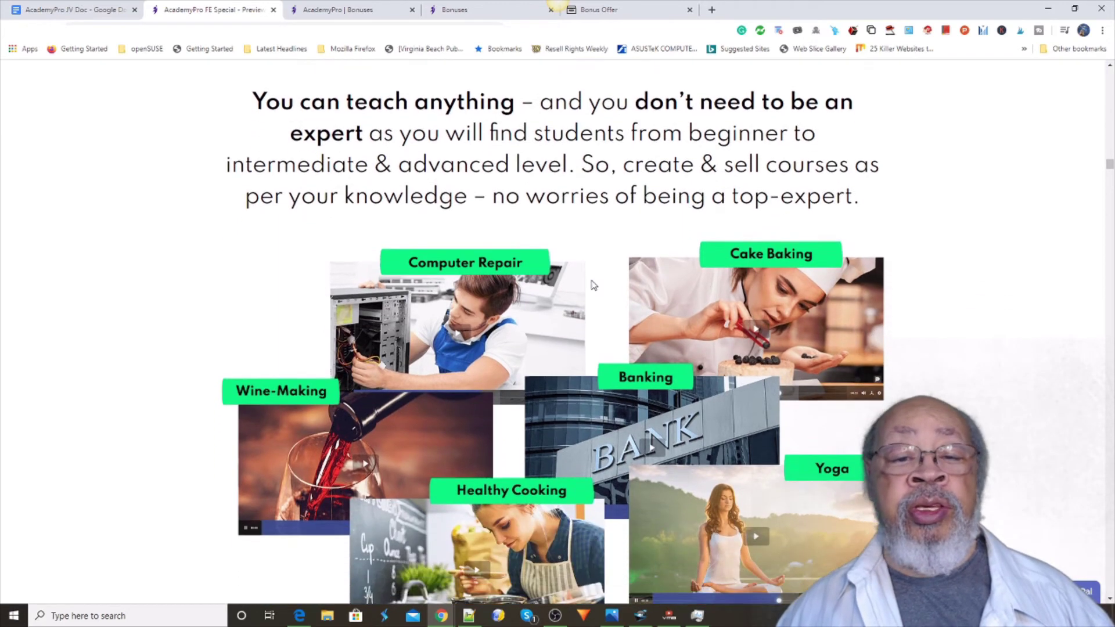
scroll(610, 261, "down", 1)
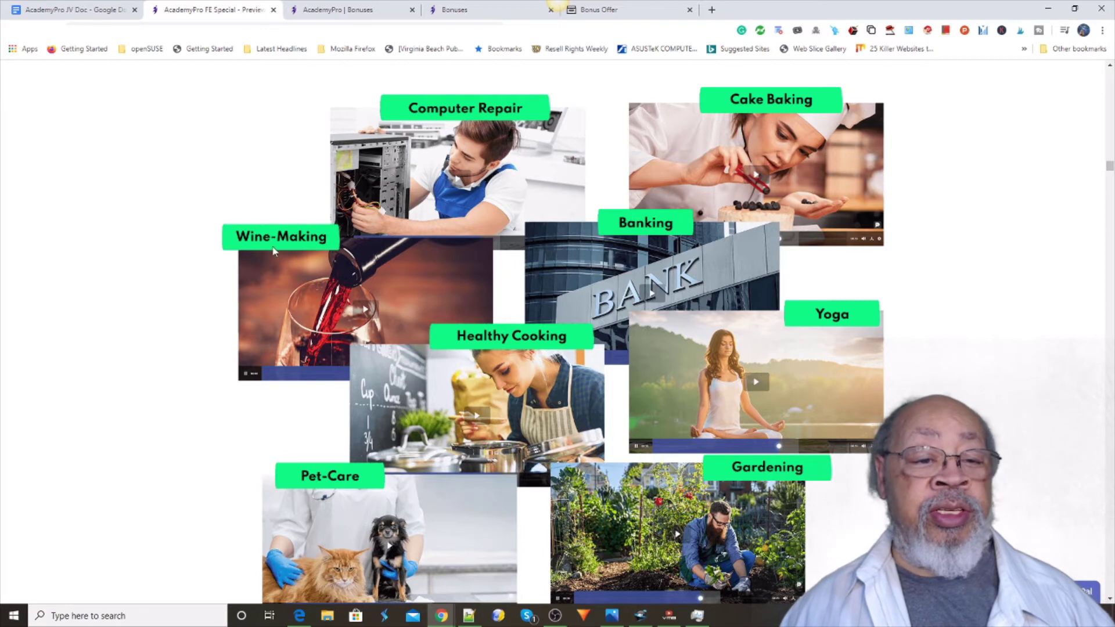
scroll(339, 374, "down", 1)
scroll(689, 469, "down", 2)
scroll(676, 445, "up", 2)
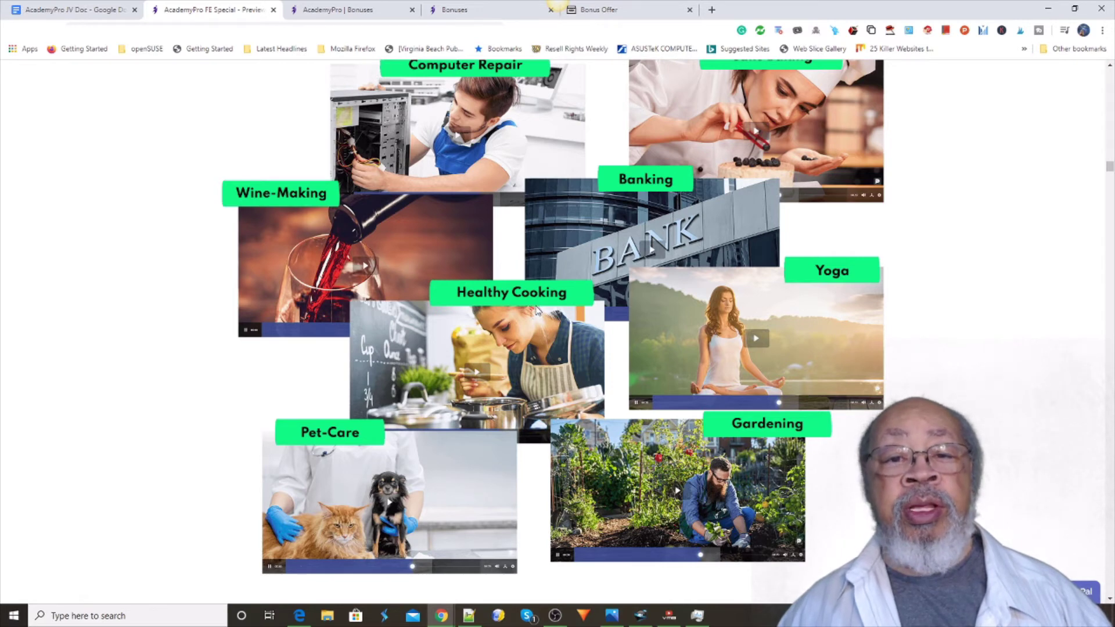
scroll(537, 311, "down", 1)
scroll(537, 313, "down", 2)
scroll(539, 318, "down", 2)
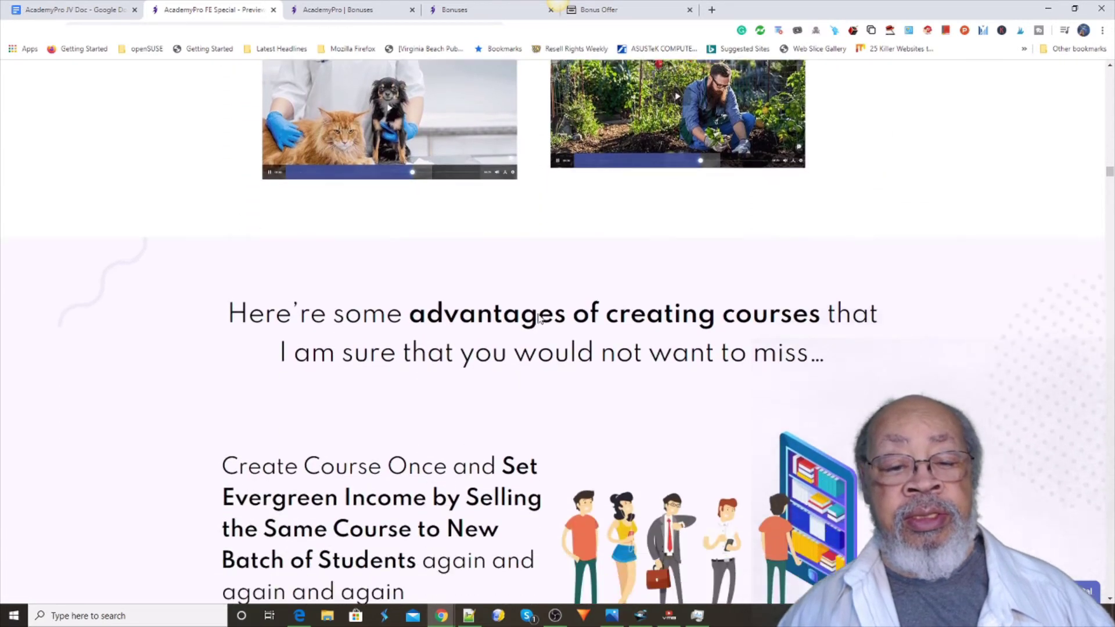
scroll(538, 318, "down", 2)
scroll(538, 319, "down", 3)
scroll(540, 320, "up", 2)
scroll(539, 319, "up", 1)
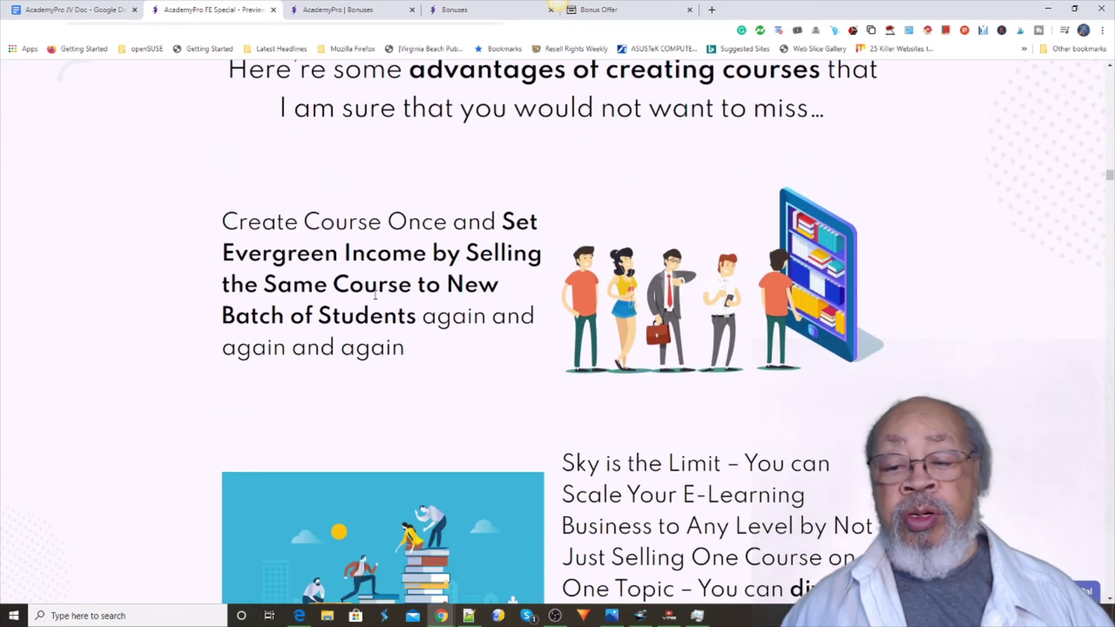
scroll(538, 371, "down", 1)
scroll(531, 371, "down", 2)
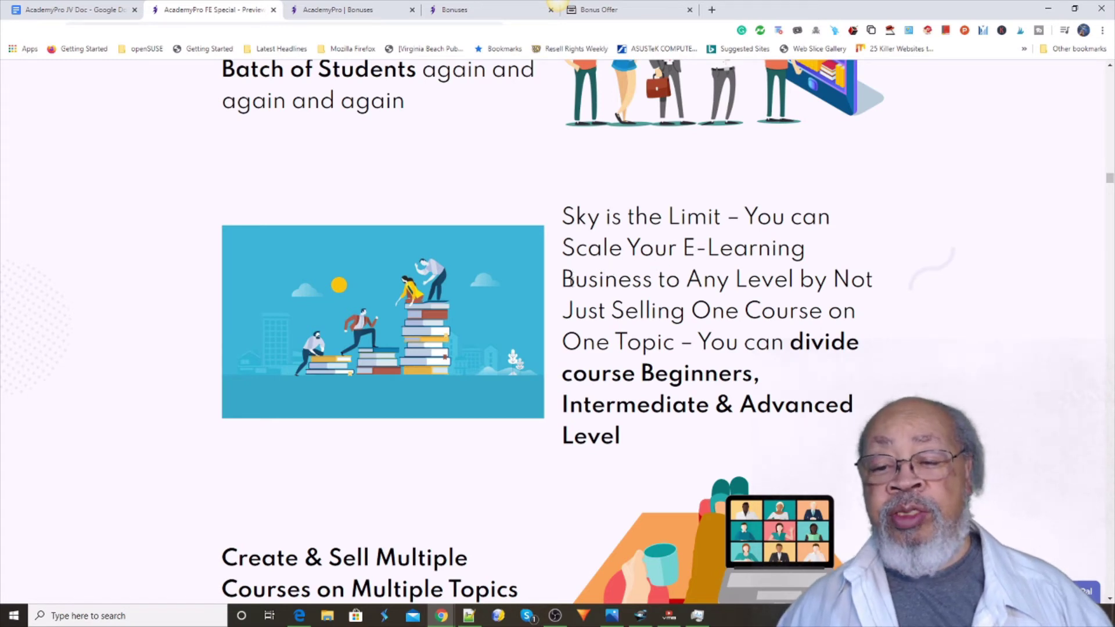
scroll(597, 298, "down", 2)
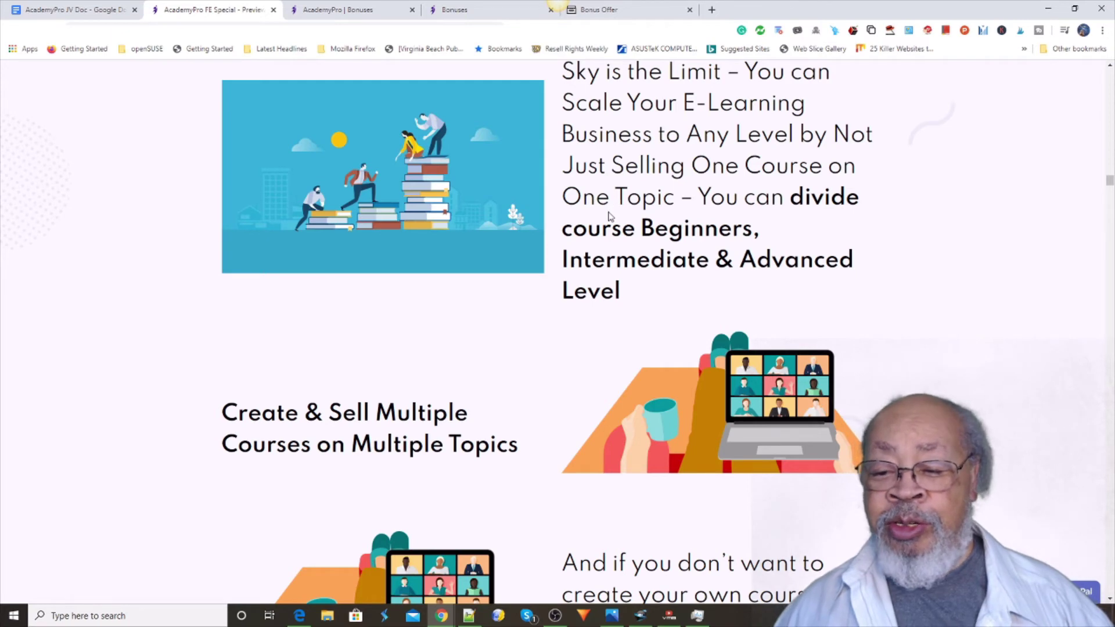
scroll(575, 217, "down", 4)
scroll(554, 215, "down", 3)
scroll(554, 215, "down", 1)
scroll(552, 219, "down", 1)
scroll(553, 218, "down", 3)
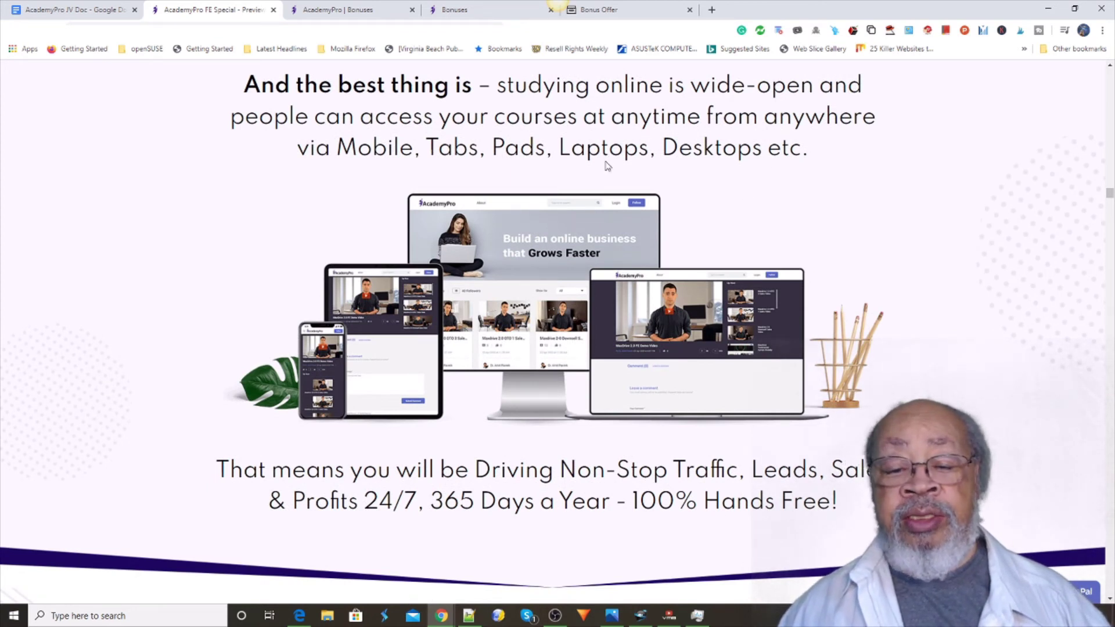
scroll(605, 164, "down", 2)
scroll(601, 165, "down", 2)
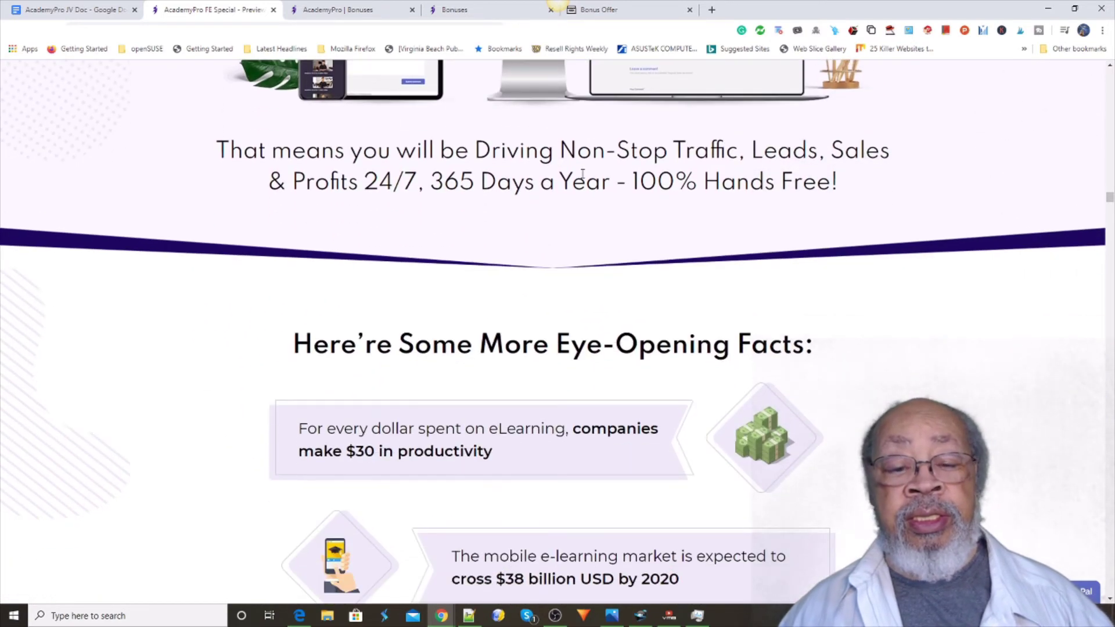
scroll(576, 182, "down", 2)
scroll(568, 185, "down", 3)
scroll(567, 184, "down", 3)
scroll(564, 187, "down", 1)
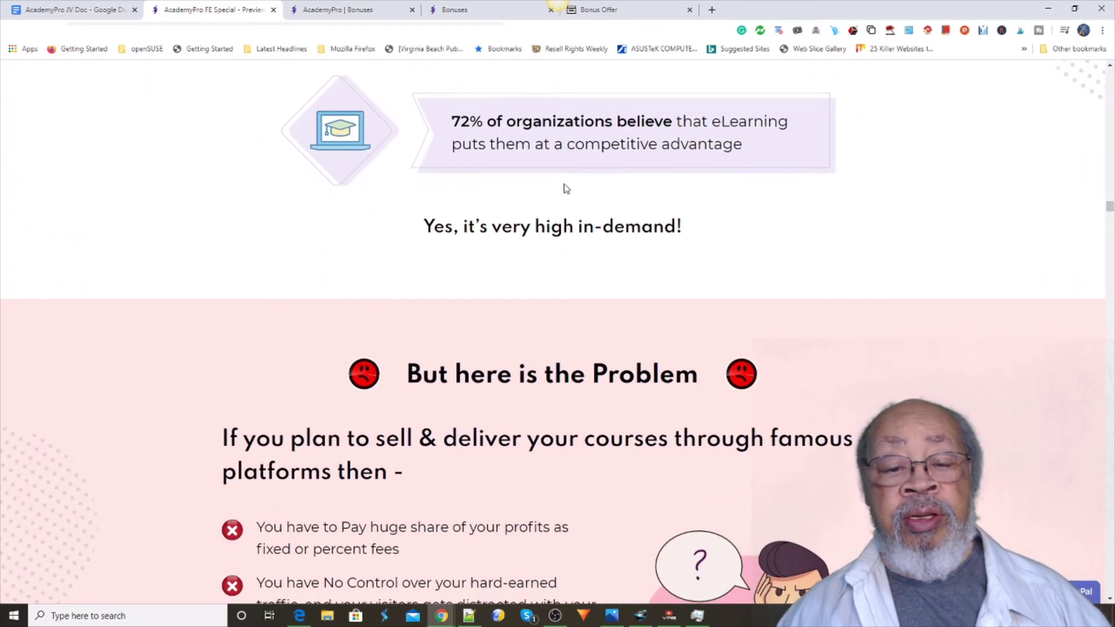
scroll(562, 189, "down", 4)
scroll(561, 189, "down", 3)
scroll(559, 189, "down", 1)
scroll(557, 192, "down", 3)
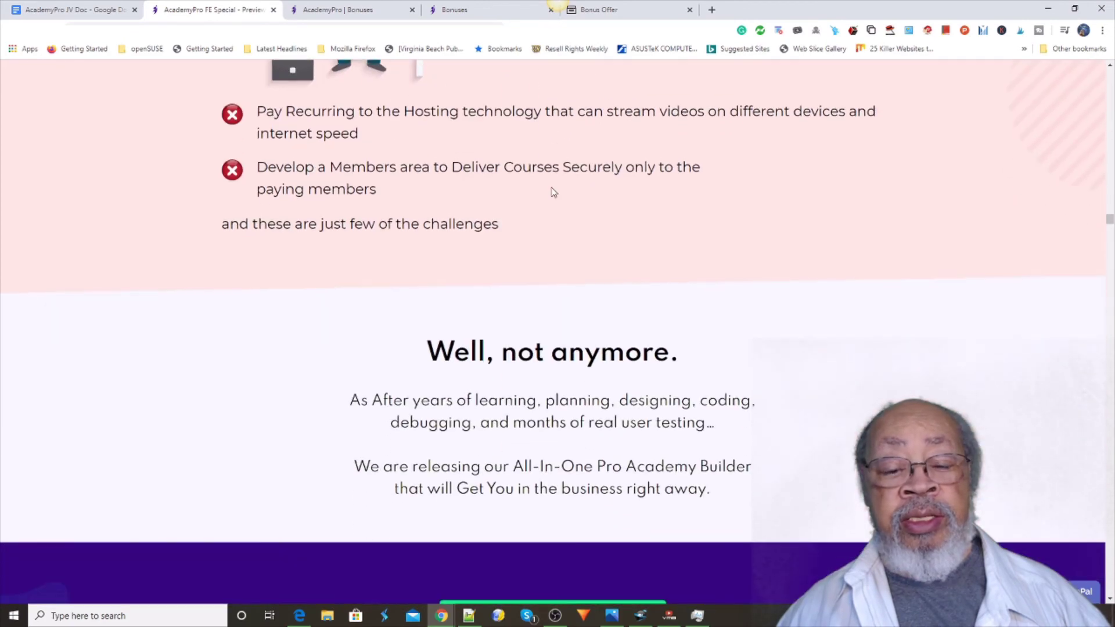
scroll(551, 194, "down", 3)
scroll(549, 192, "down", 1)
scroll(548, 192, "down", 4)
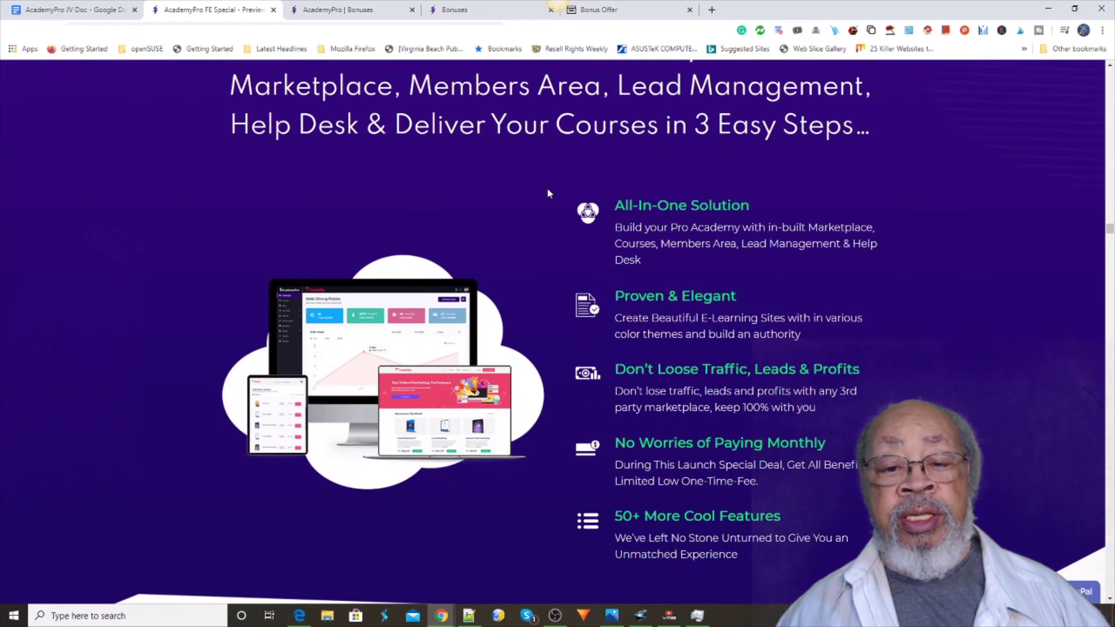
scroll(547, 193, "up", 3)
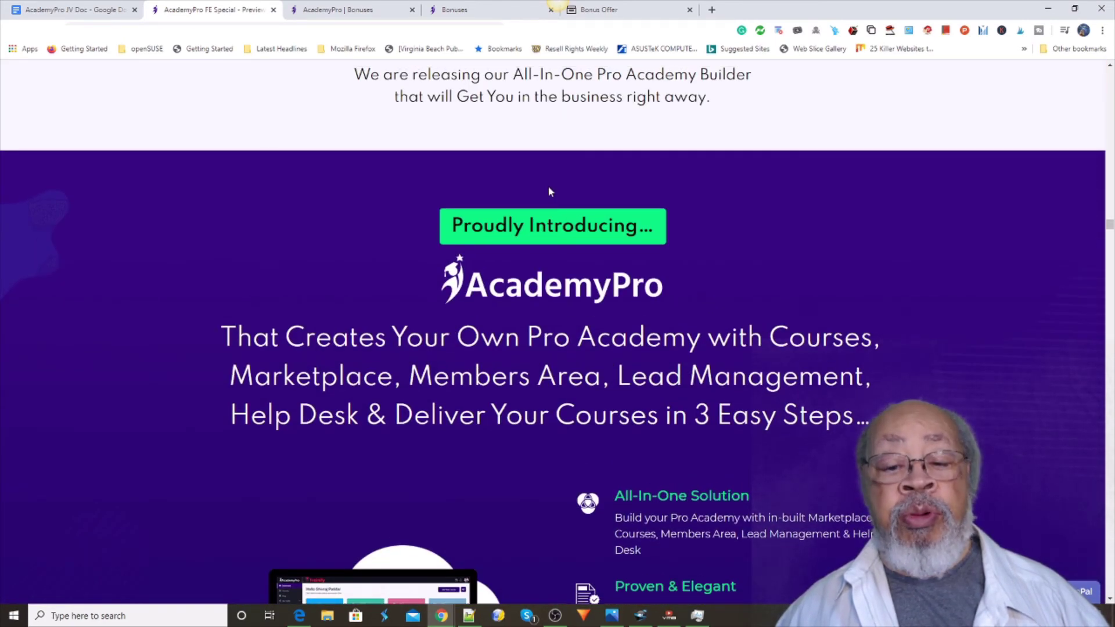
scroll(548, 194, "down", 4)
scroll(547, 196, "down", 4)
scroll(547, 199, "down", 4)
scroll(546, 202, "down", 4)
scroll(552, 209, "down", 4)
scroll(552, 209, "down", 4)
scroll(552, 209, "down", 4)
scroll(553, 209, "down", 2)
scroll(553, 209, "down", 3)
scroll(553, 209, "down", 4)
scroll(552, 210, "up", 4)
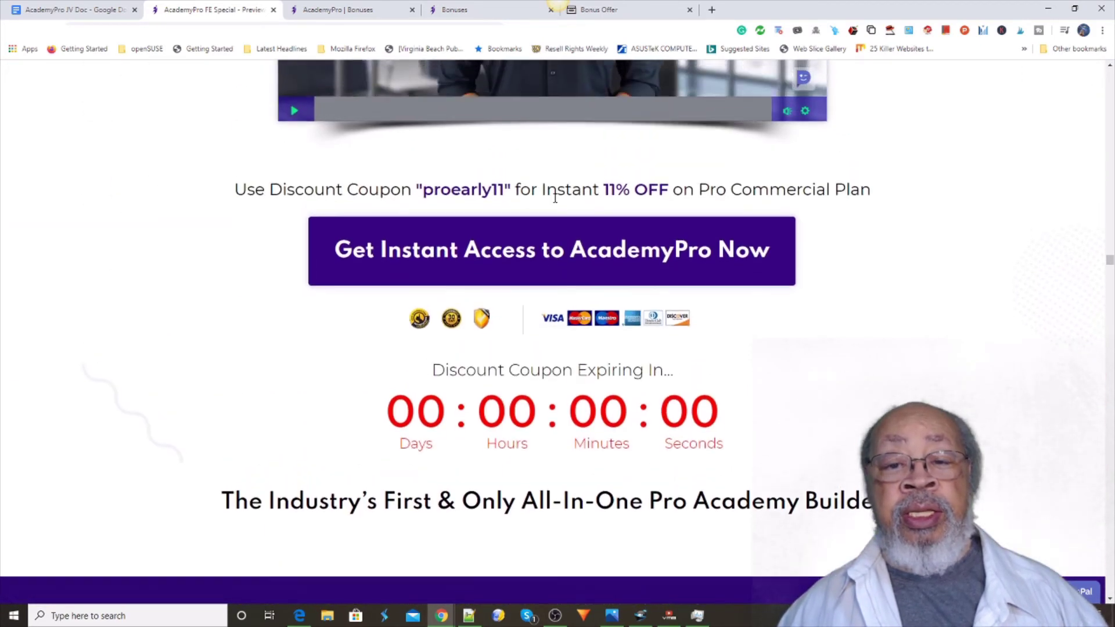
scroll(566, 209, "up", 3)
scroll(579, 218, "down", 3)
scroll(575, 228, "down", 4)
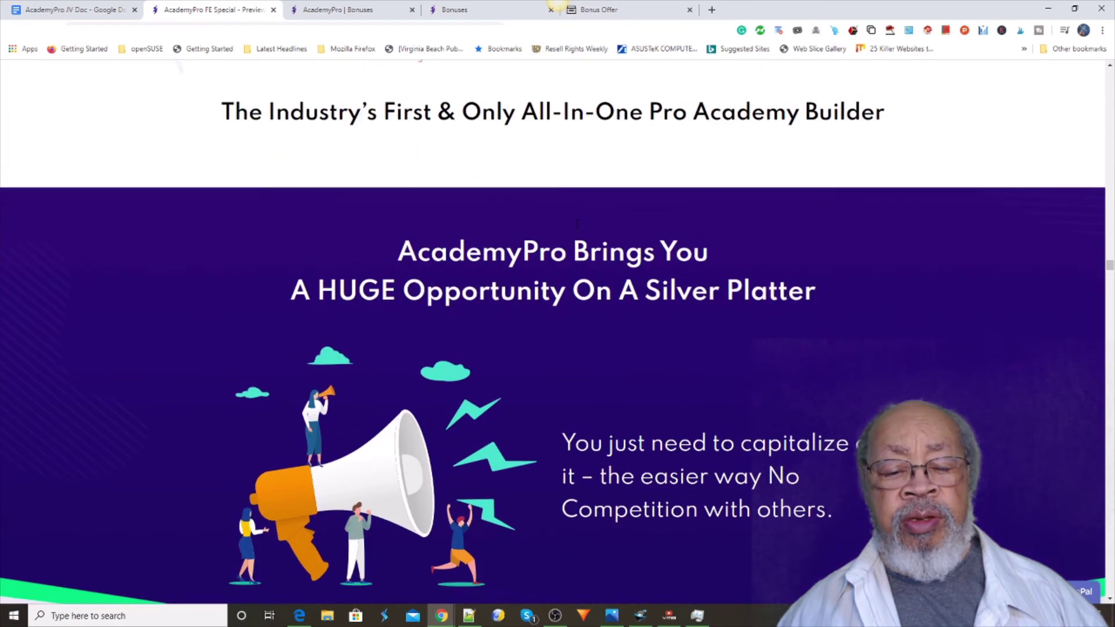
scroll(575, 226, "down", 3)
scroll(574, 226, "down", 3)
scroll(574, 225, "down", 3)
scroll(574, 226, "down", 4)
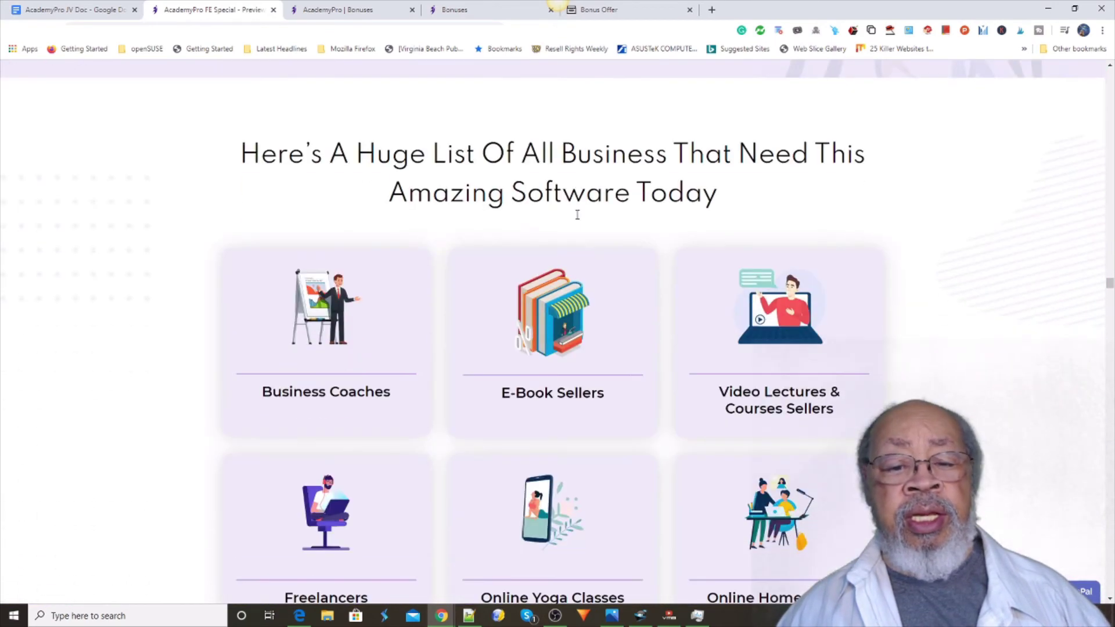
scroll(577, 214, "down", 1)
scroll(592, 175, "down", 3)
scroll(618, 131, "down", 2)
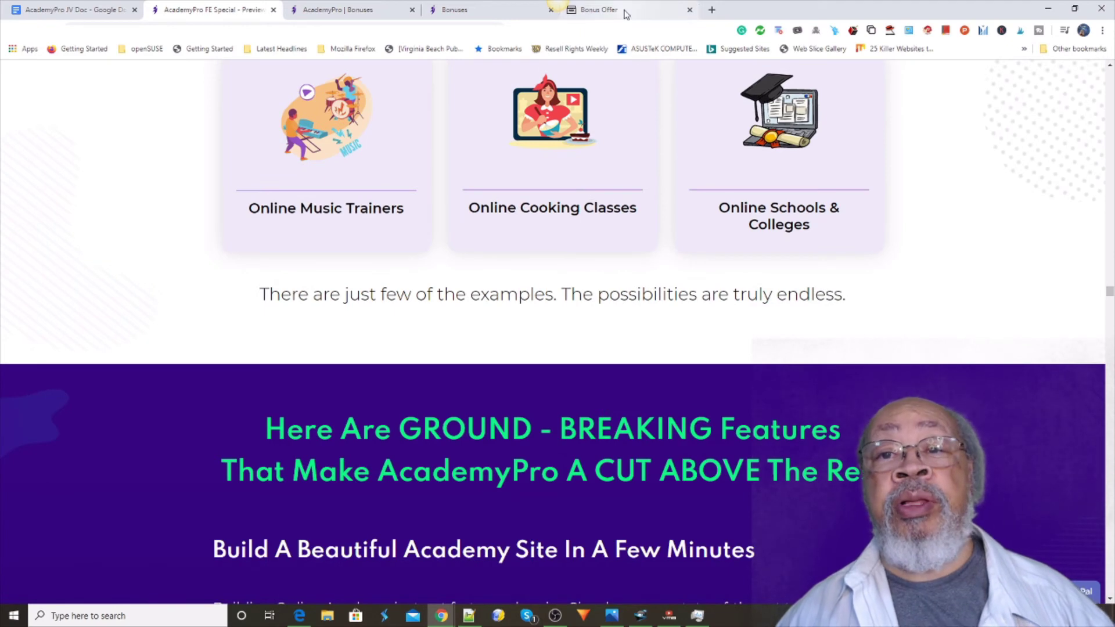
- Switch to the Bonus Offer page showing the funnel chart with $37/$47 front end
left_click(605, 10)
scroll(607, 163, "down", 1)
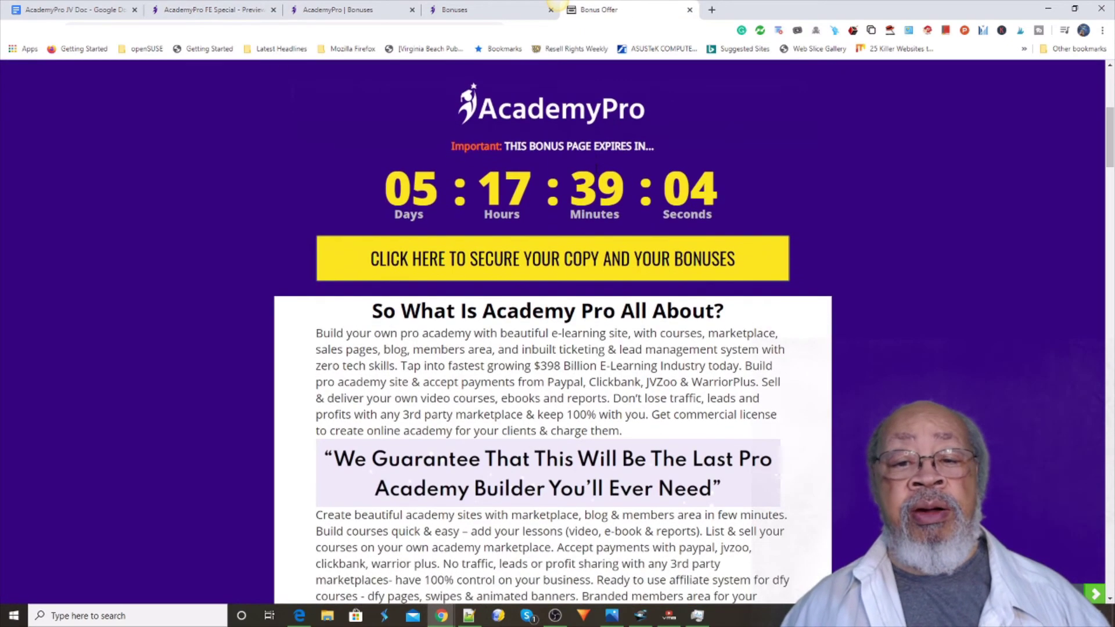
scroll(606, 165, "down", 1)
scroll(601, 172, "up", 2)
scroll(596, 179, "up", 4)
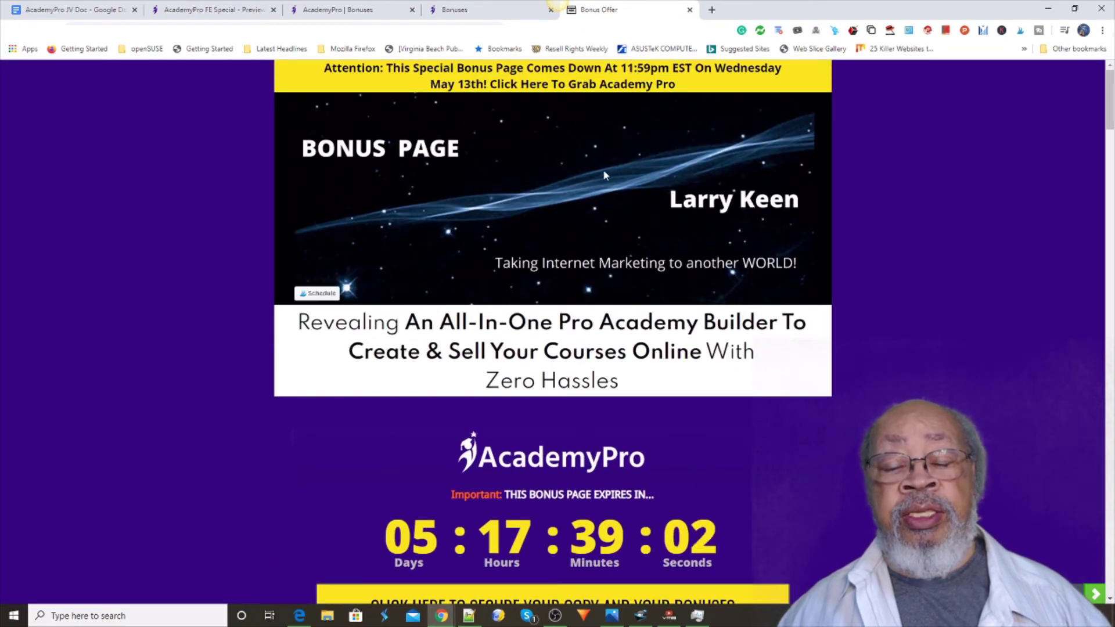
mouse_move(397, 188)
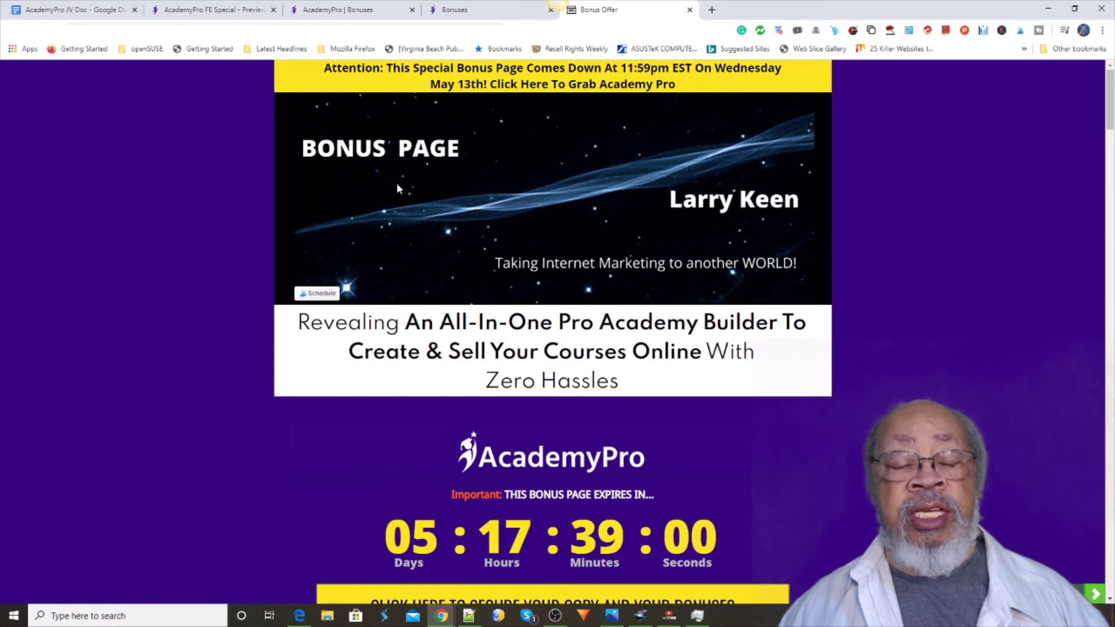
scroll(470, 294, "down", 3)
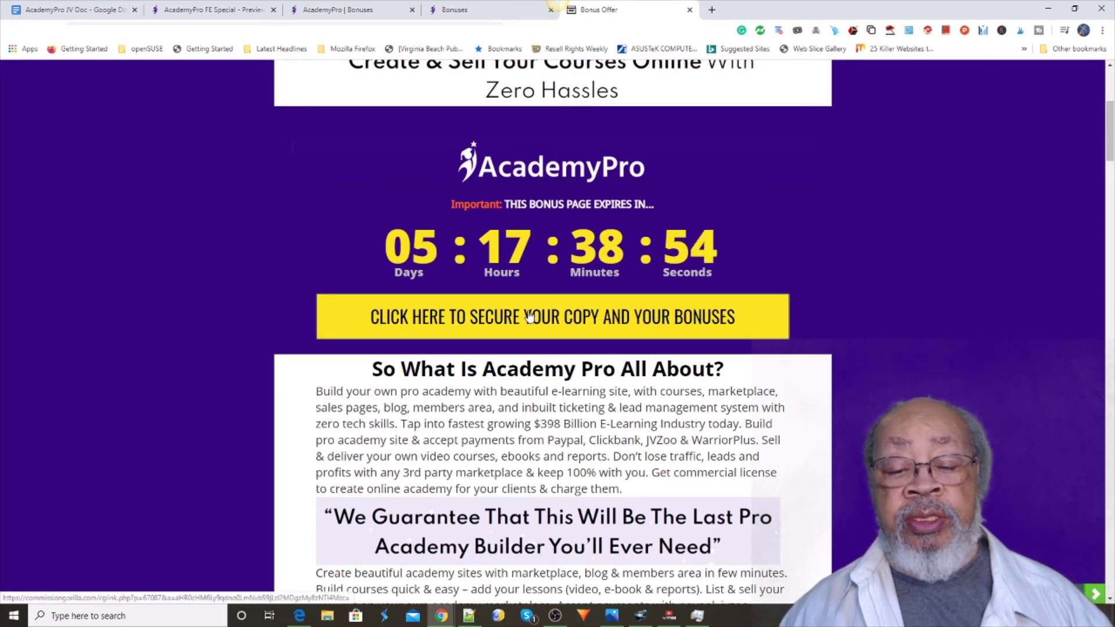
scroll(529, 317, "down", 2)
scroll(529, 317, "down", 3)
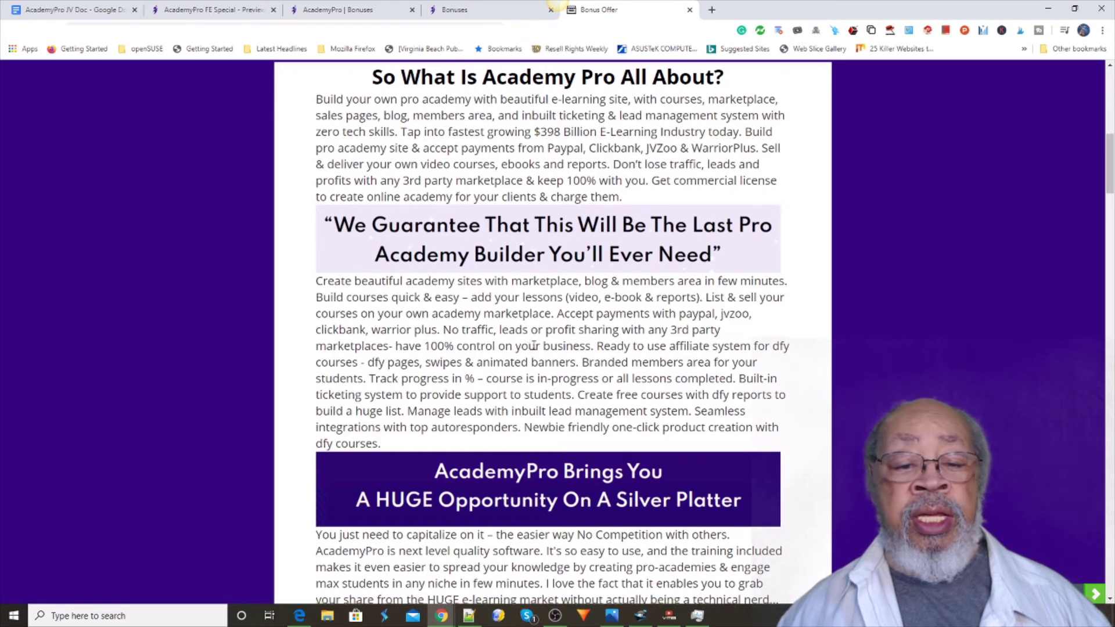
scroll(528, 347, "down", 2)
scroll(529, 347, "down", 2)
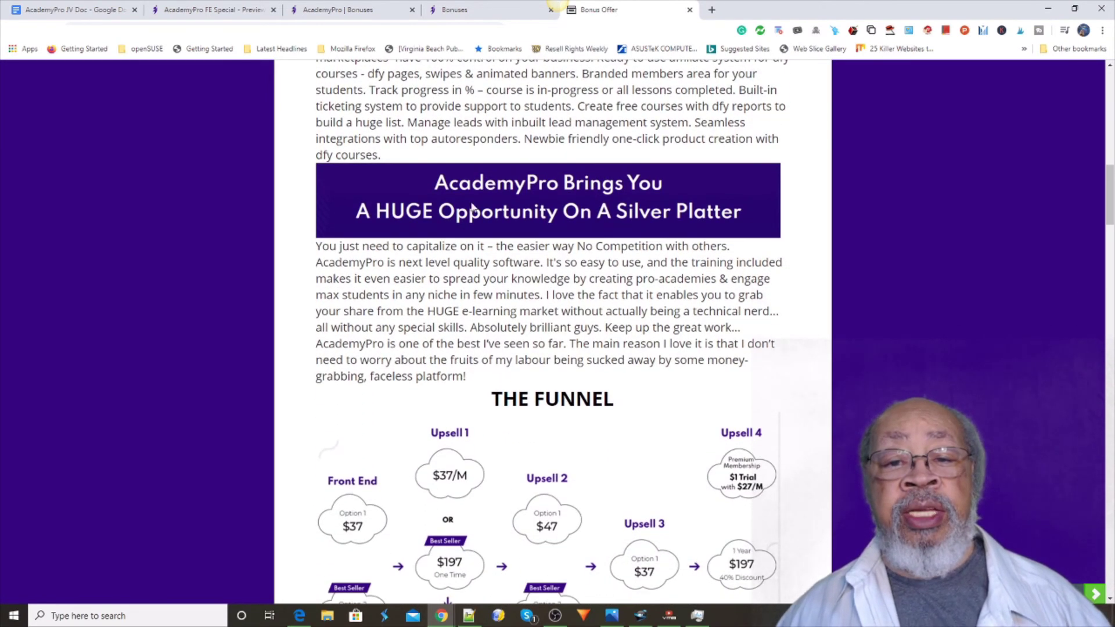
scroll(577, 211, "down", 1)
scroll(577, 211, "down", 1)
scroll(576, 212, "up", 1)
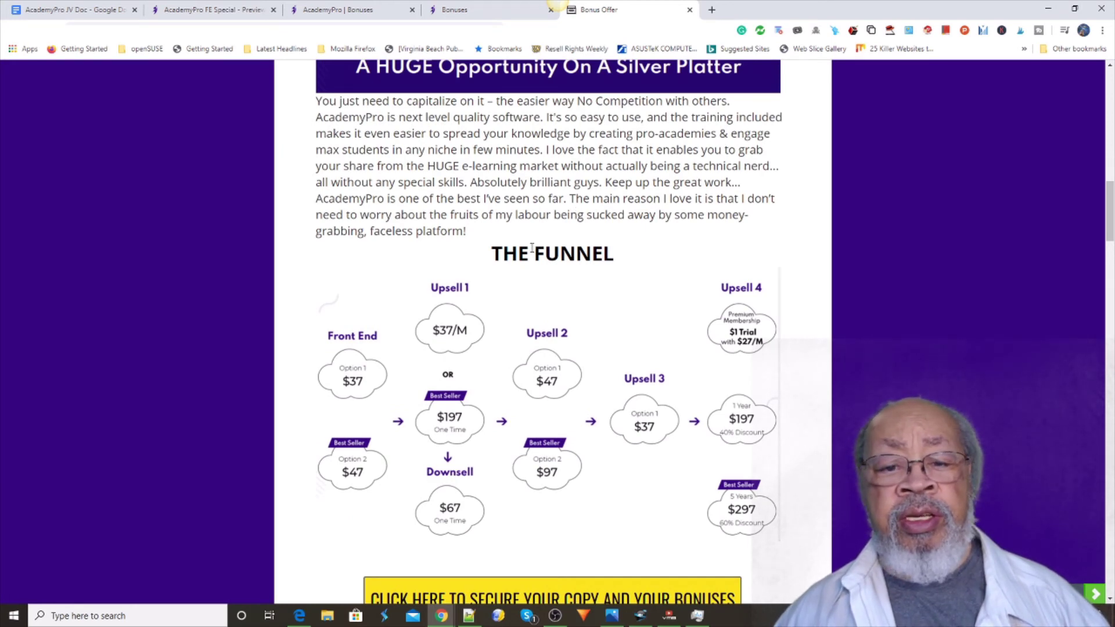
scroll(534, 253, "down", 3)
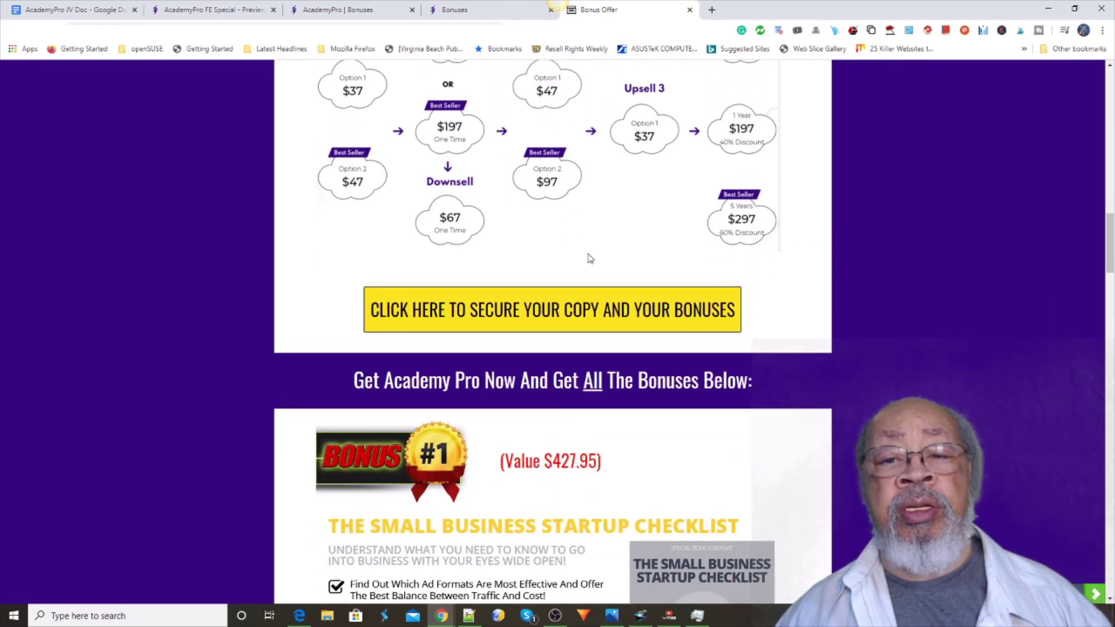
scroll(590, 256, "up", 2)
scroll(592, 244, "up", 2)
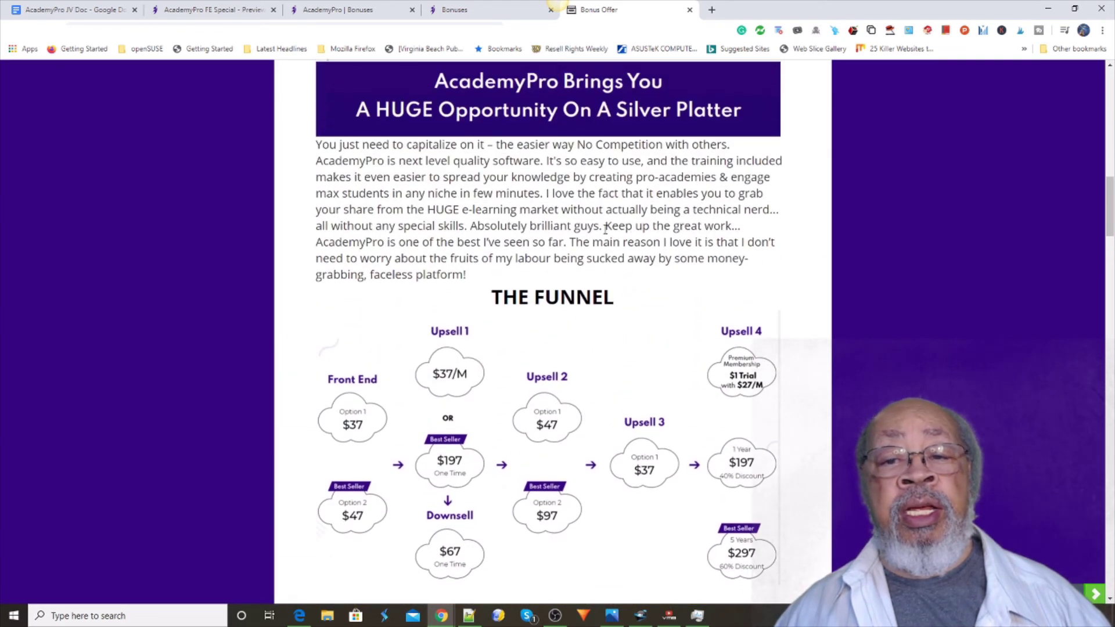
scroll(509, 290, "down", 1)
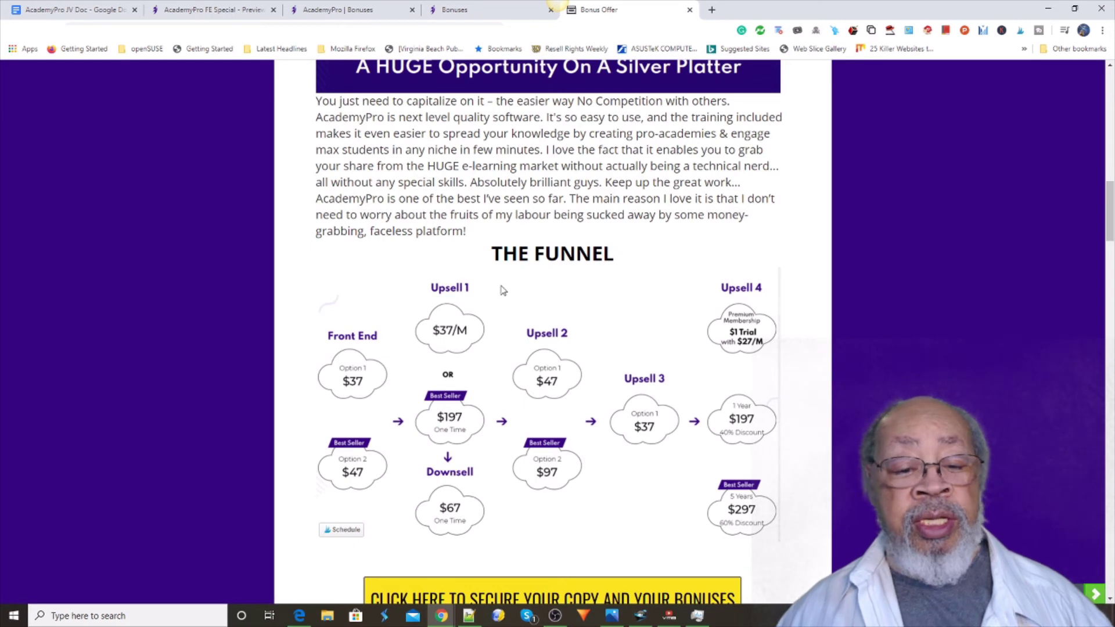
mouse_move(535, 277)
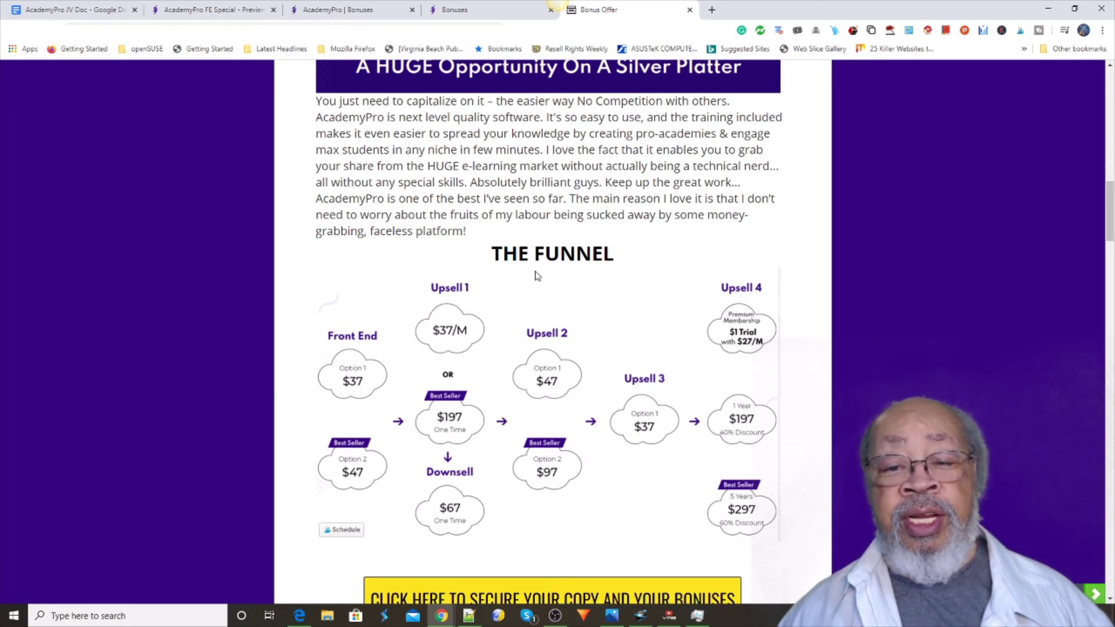
scroll(536, 275, "down", 1)
scroll(544, 297, "down", 2)
scroll(522, 313, "down", 4)
scroll(514, 325, "up", 1)
scroll(523, 326, "up", 3)
scroll(620, 184, "up", 3)
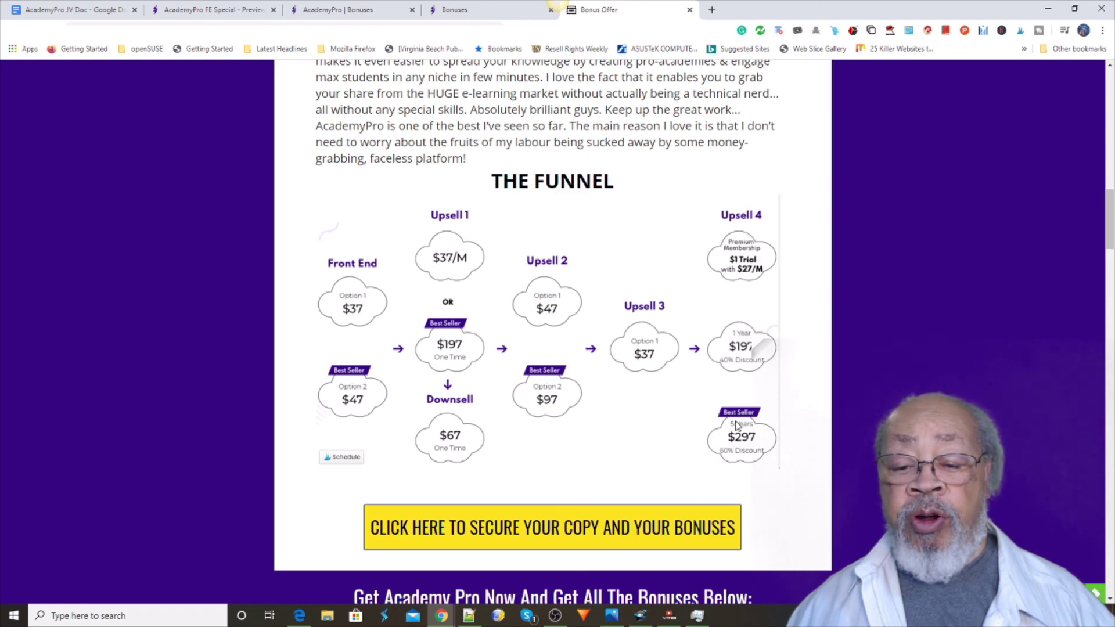
scroll(698, 422, "down", 1)
scroll(697, 422, "down", 2)
scroll(687, 404, "up", 3)
scroll(685, 397, "up", 3)
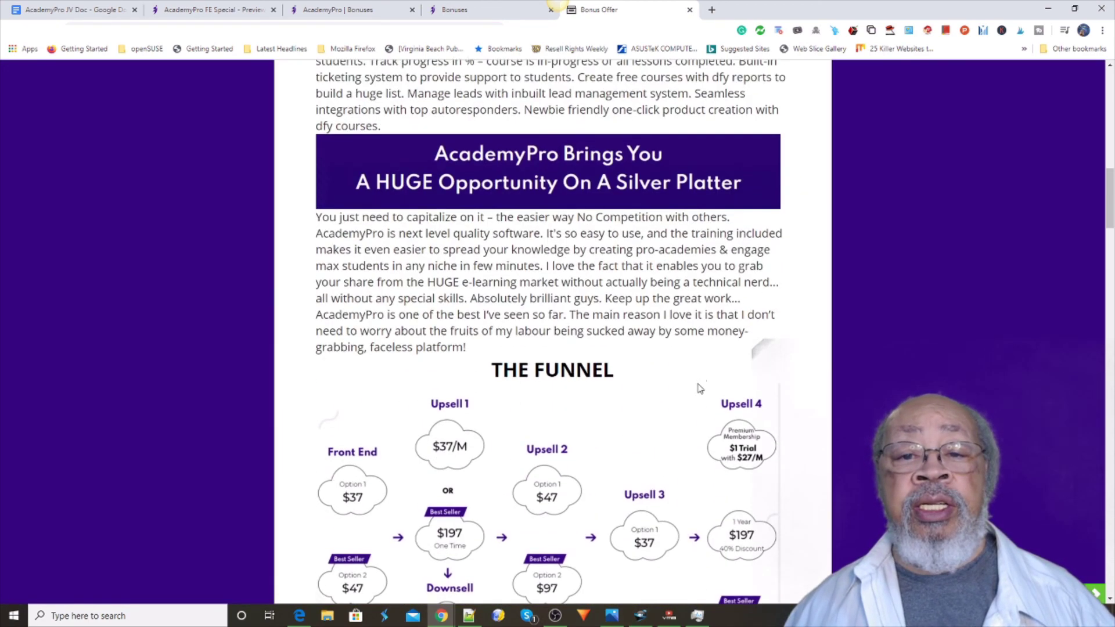
scroll(688, 391, "up", 3)
scroll(708, 380, "up", 3)
scroll(708, 380, "up", 1)
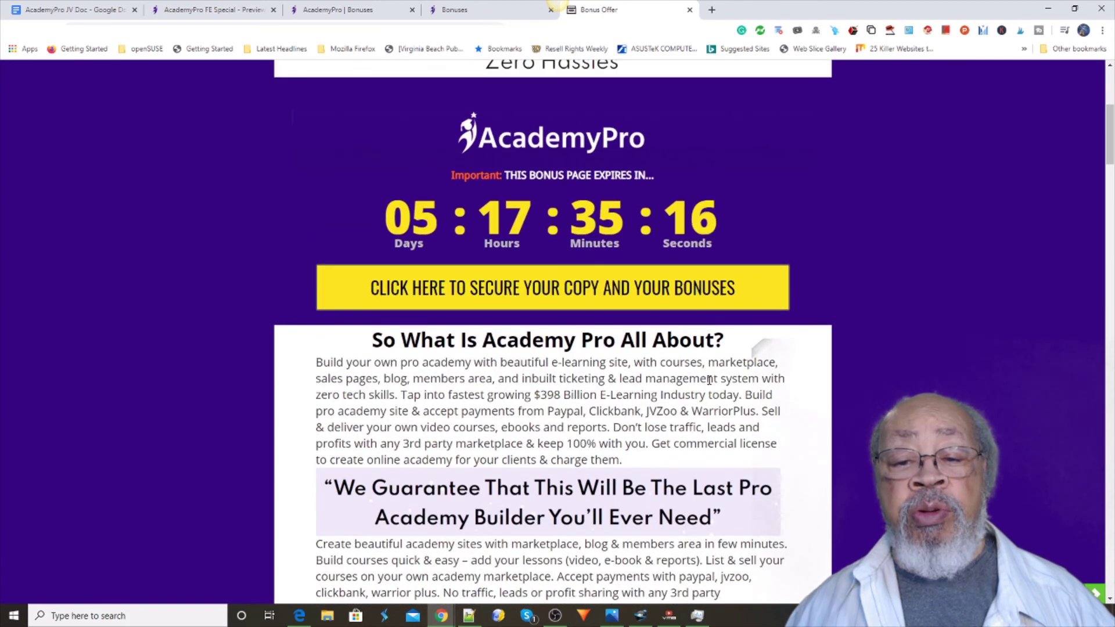
scroll(706, 381, "up", 1)
scroll(706, 383, "up", 2)
scroll(706, 388, "up", 1)
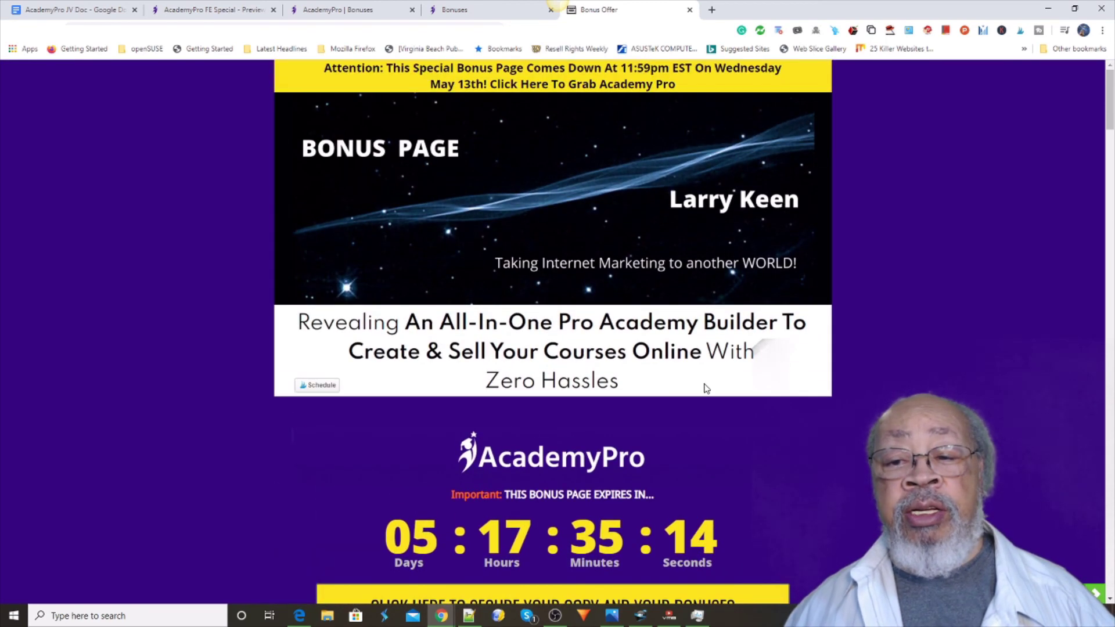